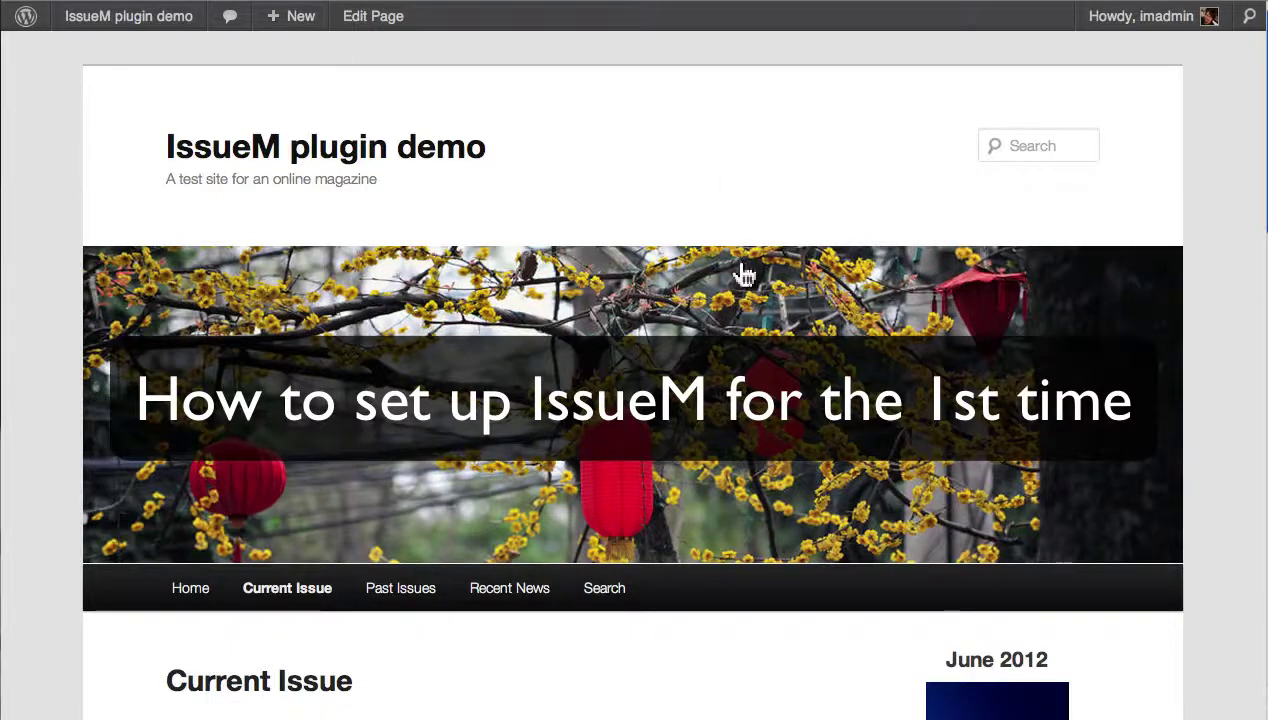
Turn on the page markup tool and circle the featured rotator image on the Current Issue page in red
scroll(742, 277, "down", 3)
scroll(742, 277, "down", 5)
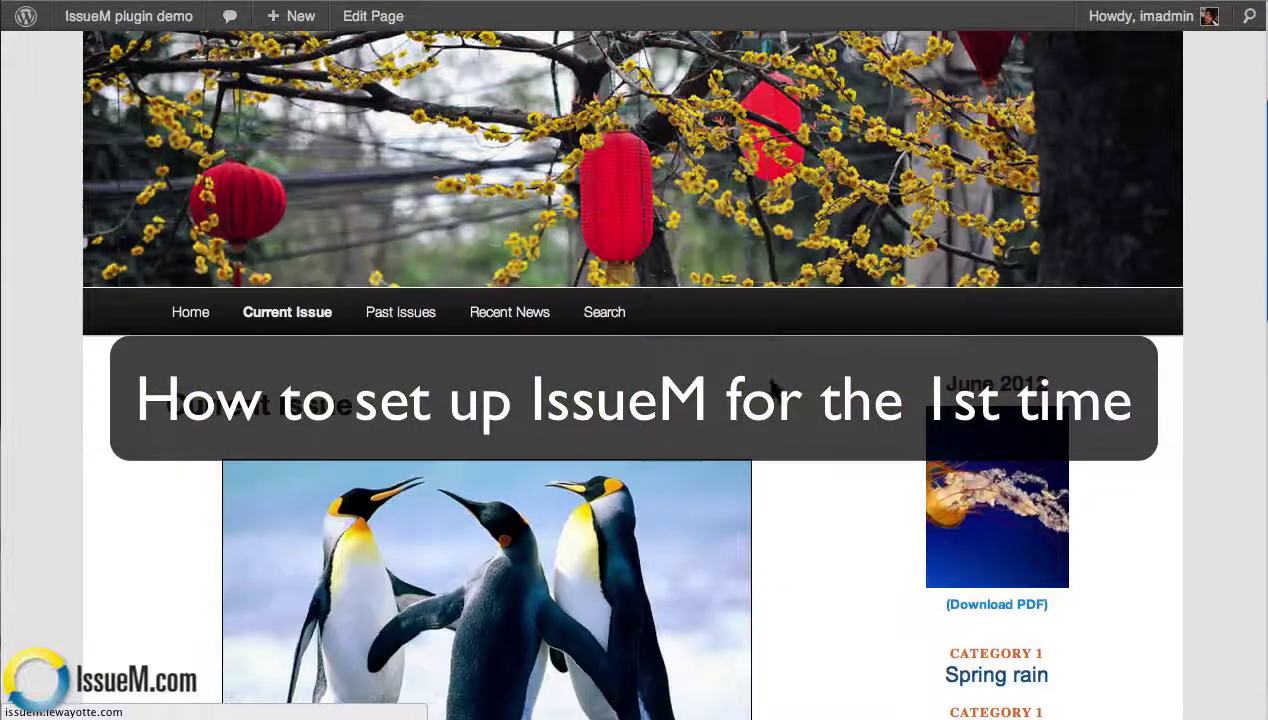
scroll(820, 385, "down", 1)
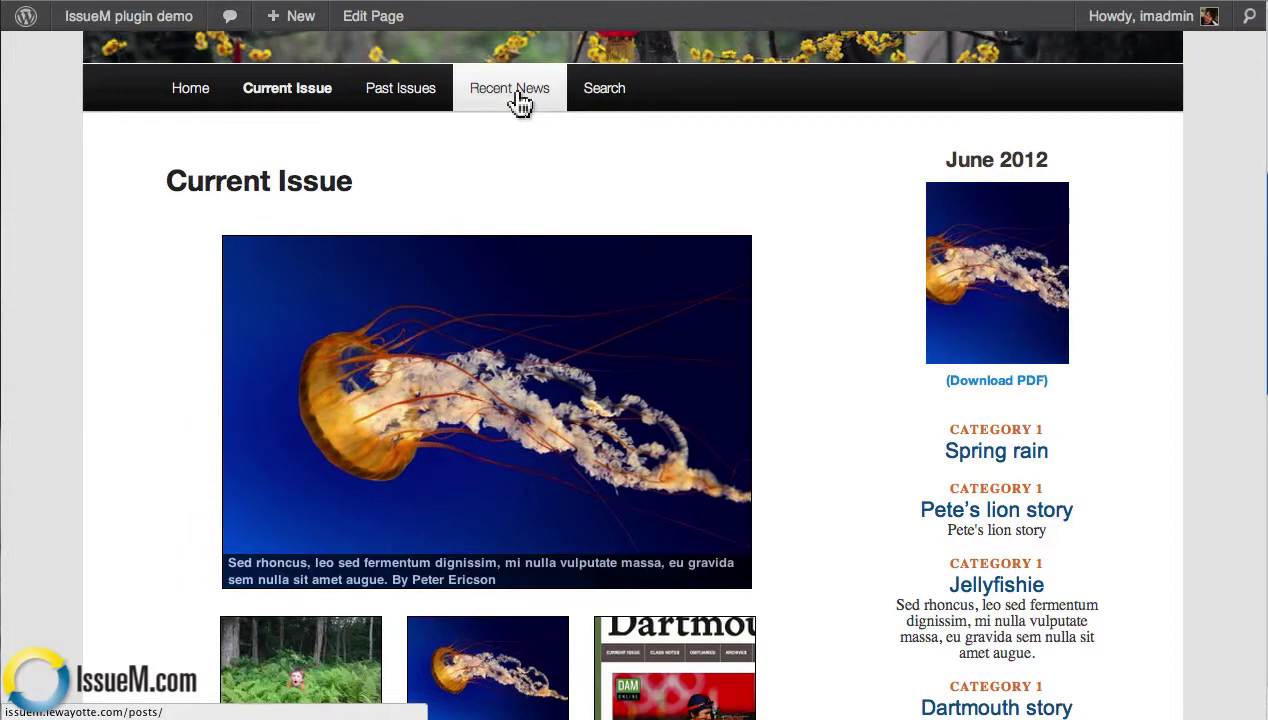
scroll(818, 195, "down", 1)
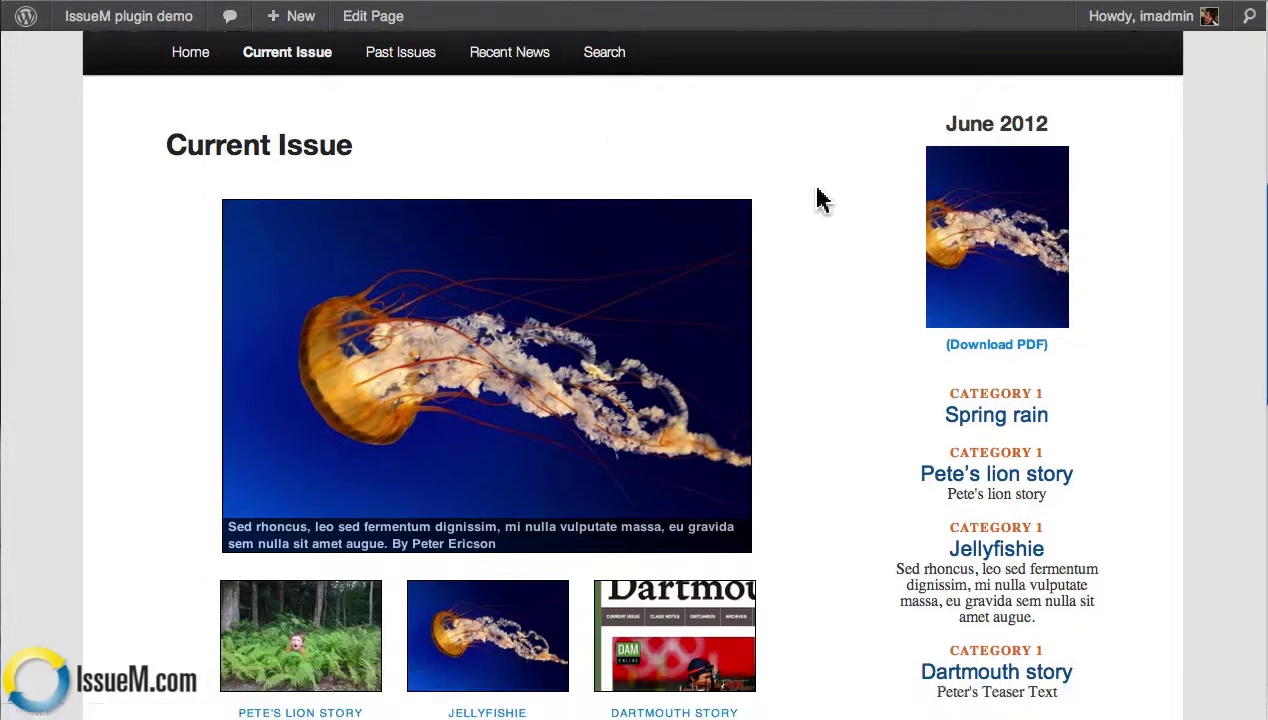
left_click(900, 1)
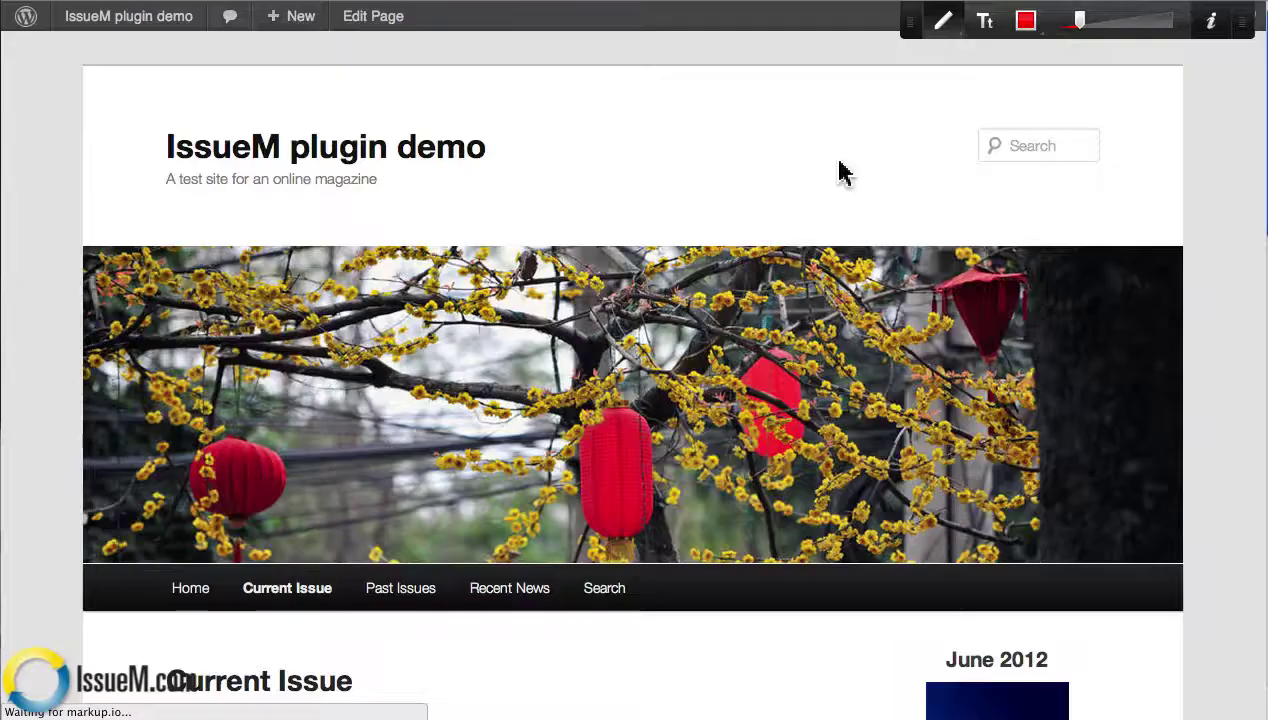
scroll(840, 173, "down", 10)
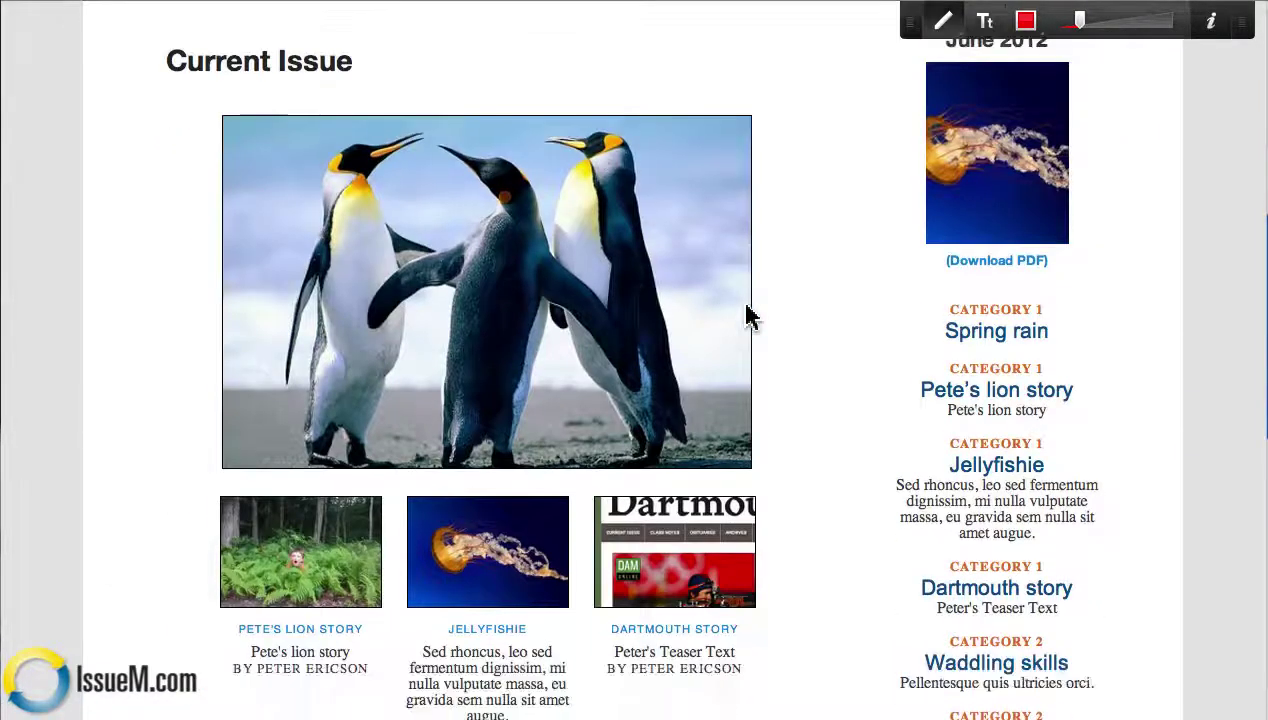
scroll(750, 316, "down", 1)
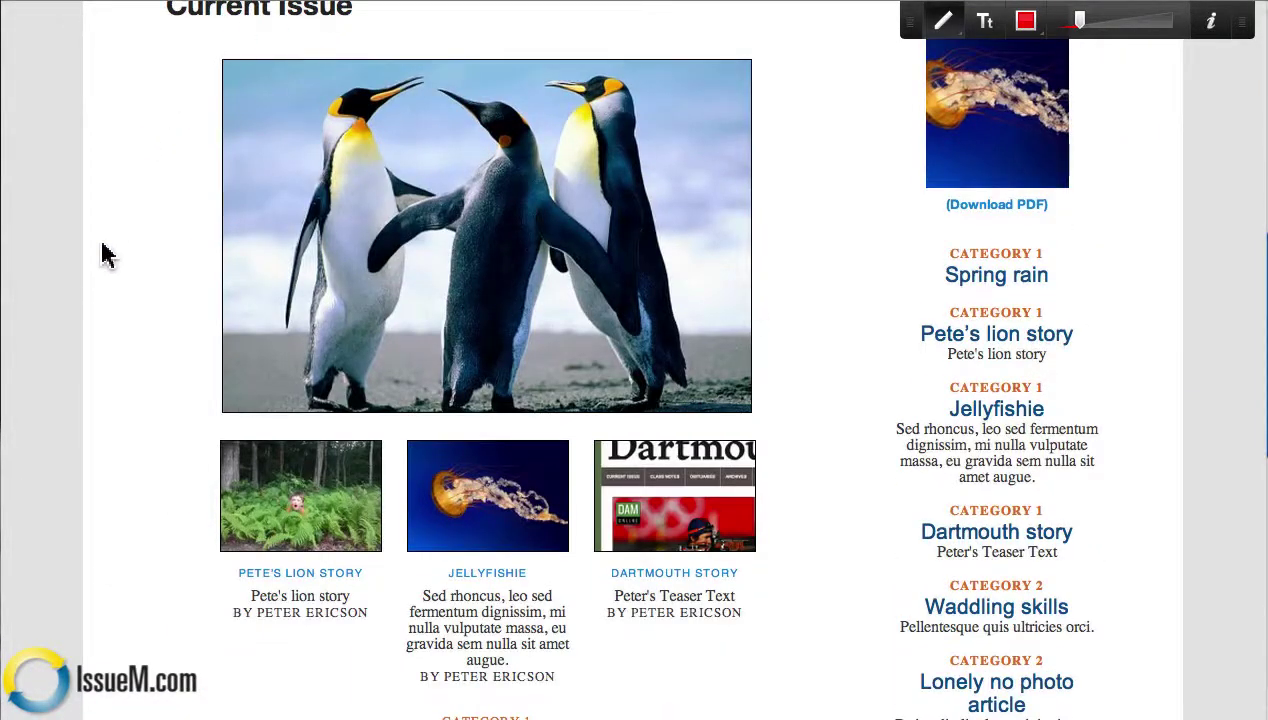
mouse_move(187, 55)
left_mouse_down()
mouse_move(133, 351)
mouse_move(183, 407)
mouse_move(413, 439)
mouse_move(812, 343)
mouse_move(648, 48)
mouse_move(270, 42)
mouse_move(170, 62)
left_mouse_up()
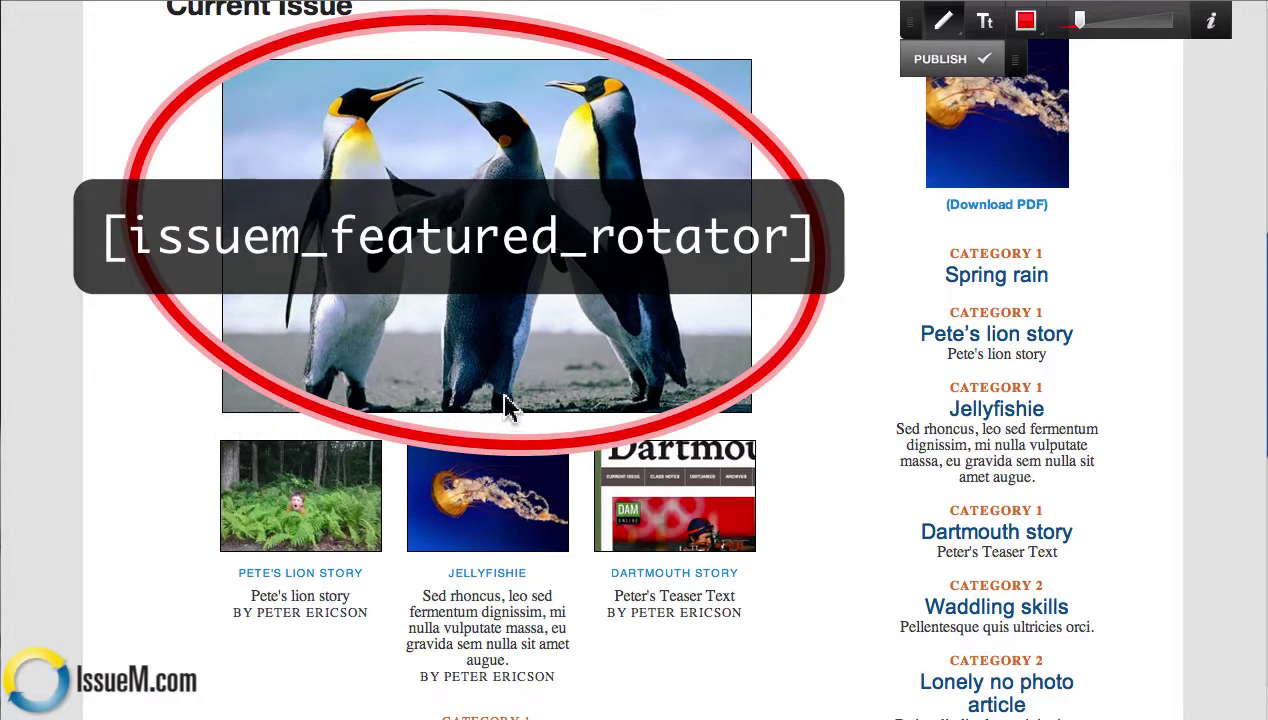
Circle the row of featured thumbnails and the article list beneath it in red
scroll(821, 481, "down", 3)
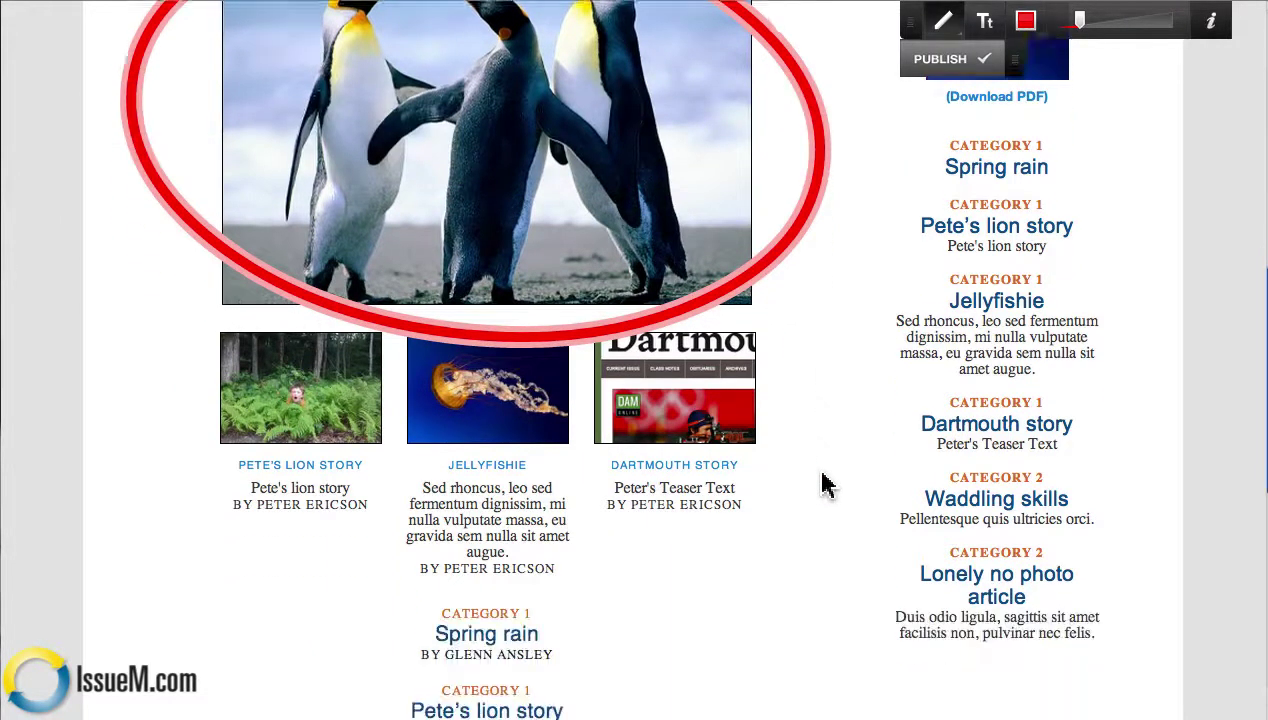
mouse_move(216, 290)
left_mouse_down()
mouse_move(161, 318)
mouse_move(192, 487)
mouse_move(444, 524)
mouse_move(758, 454)
mouse_move(745, 298)
mouse_move(402, 312)
mouse_move(206, 296)
left_mouse_up()
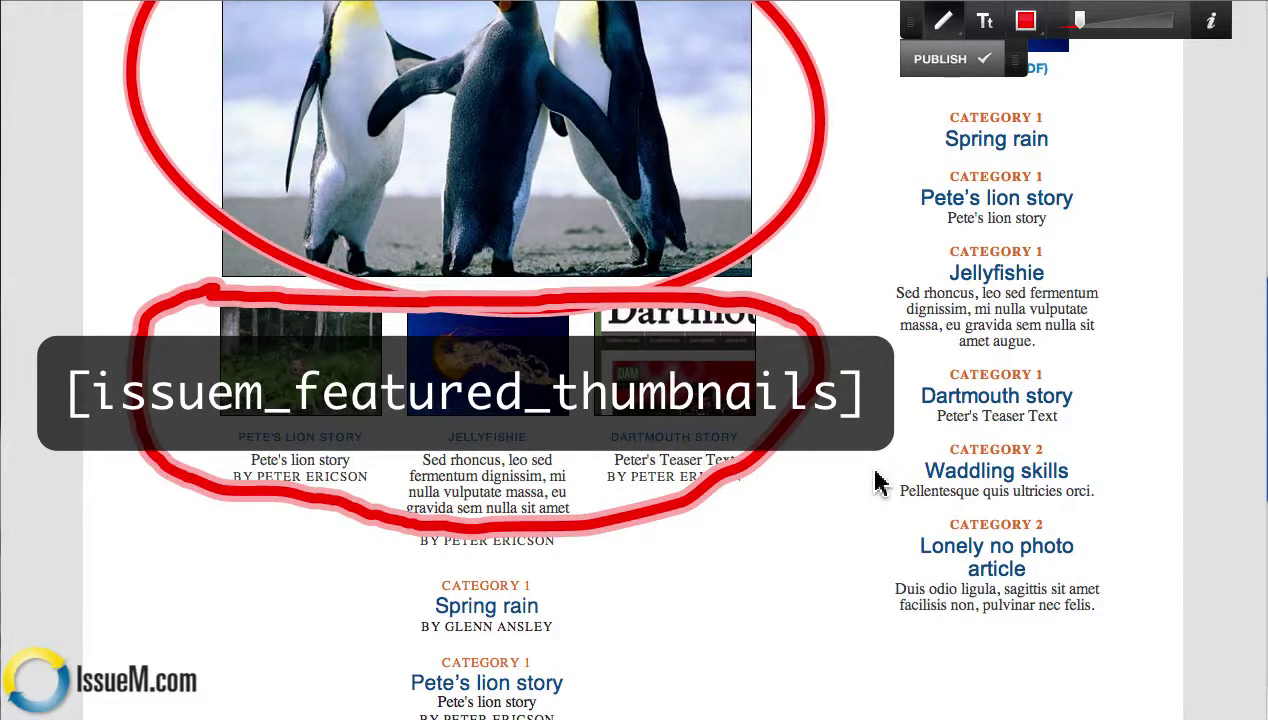
scroll(829, 473, "down", 8)
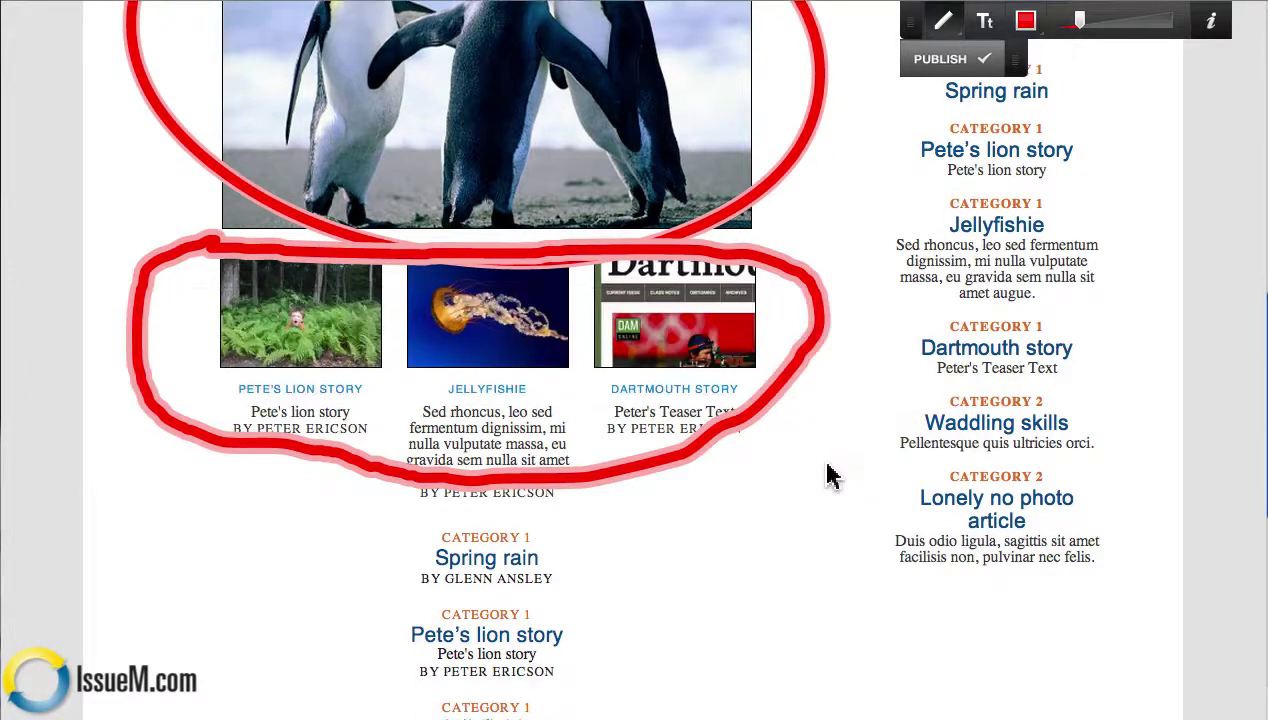
mouse_move(432, 116)
left_mouse_down()
mouse_move(263, 212)
mouse_move(320, 594)
mouse_move(708, 445)
mouse_move(512, 127)
mouse_move(410, 122)
left_mouse_up()
Review the circled featured rotator, featured thumbnails and article list on the Current Issue page
scroll(876, 383, "up", 3)
scroll(876, 383, "up", 2)
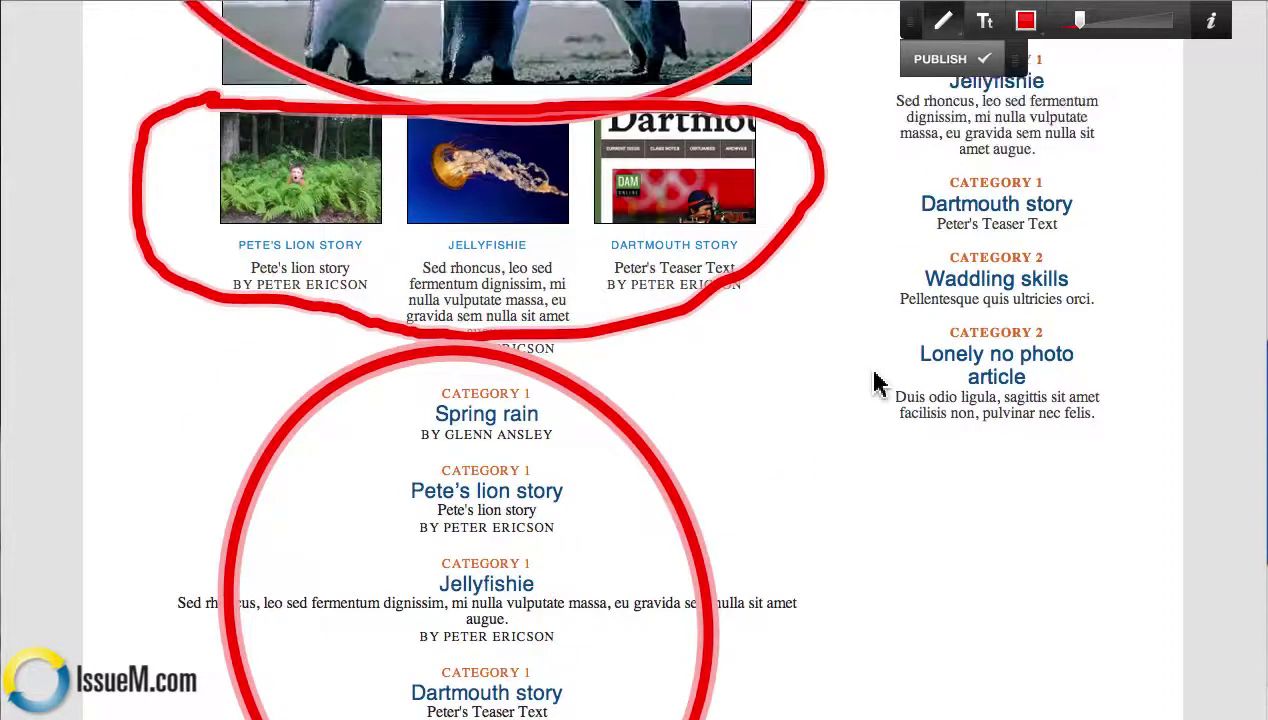
scroll(578, 444, "up", 7)
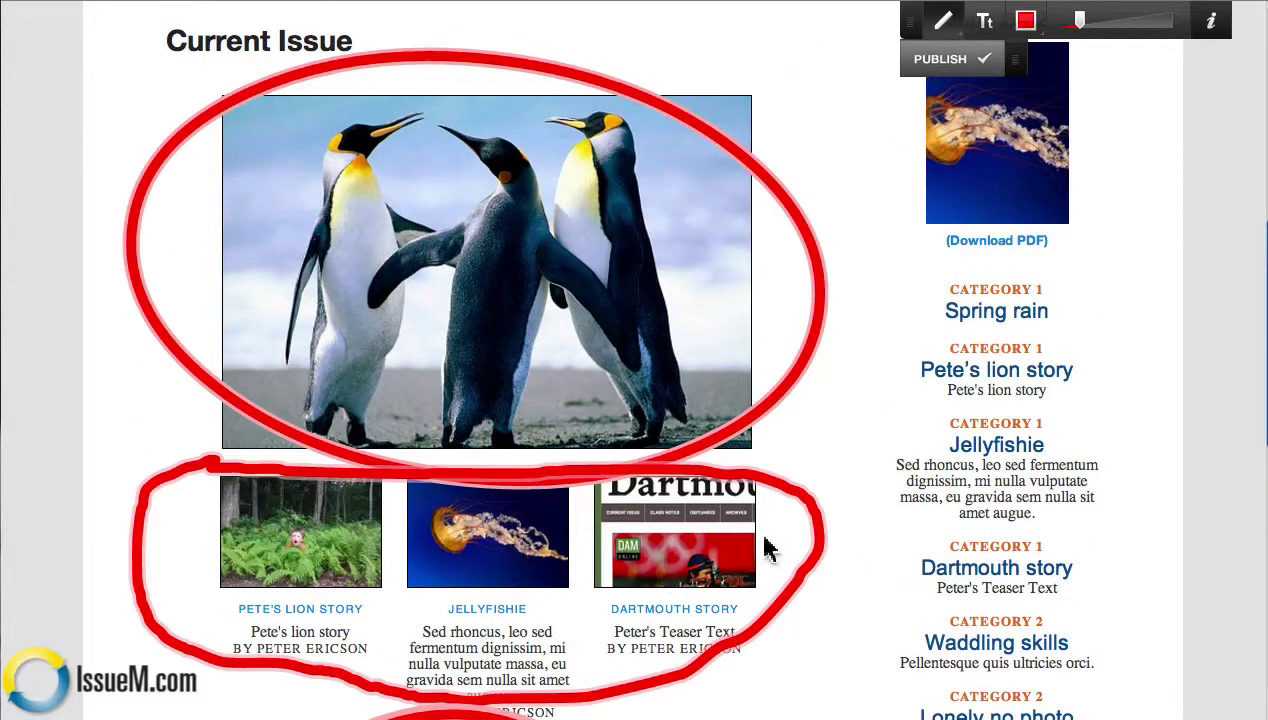
scroll(847, 503, "down", 3)
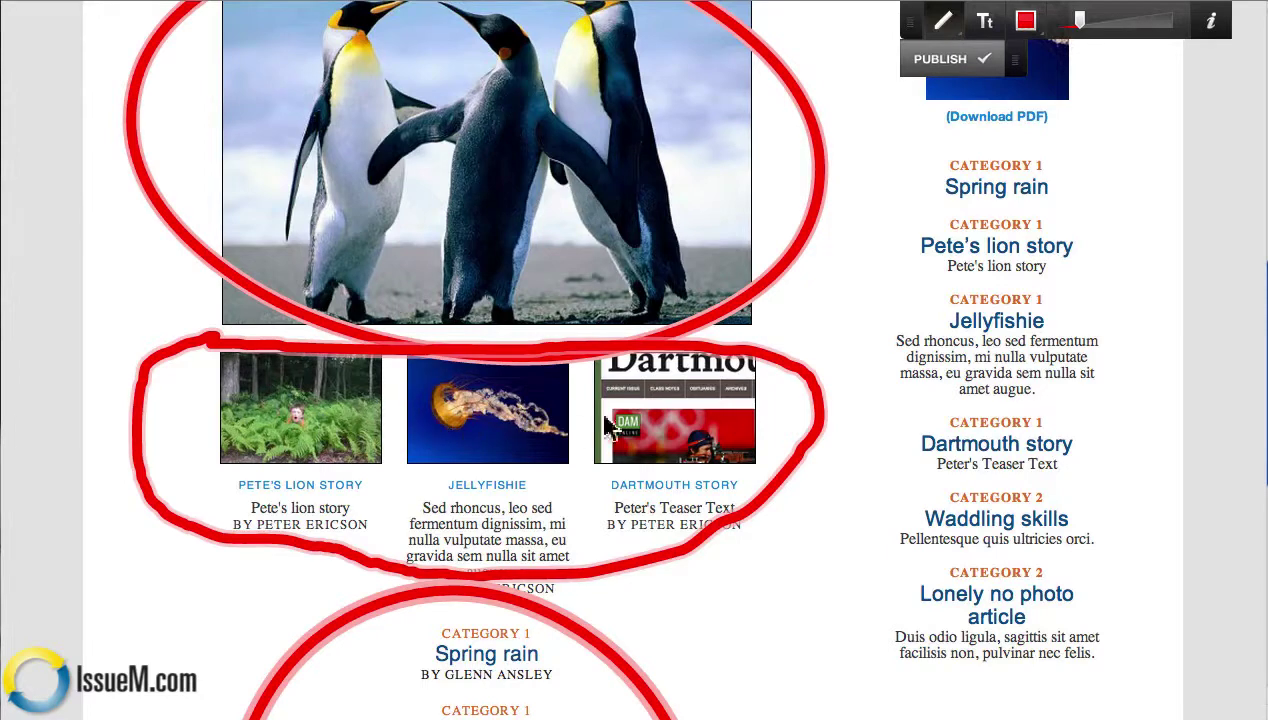
scroll(790, 515, "down", 1)
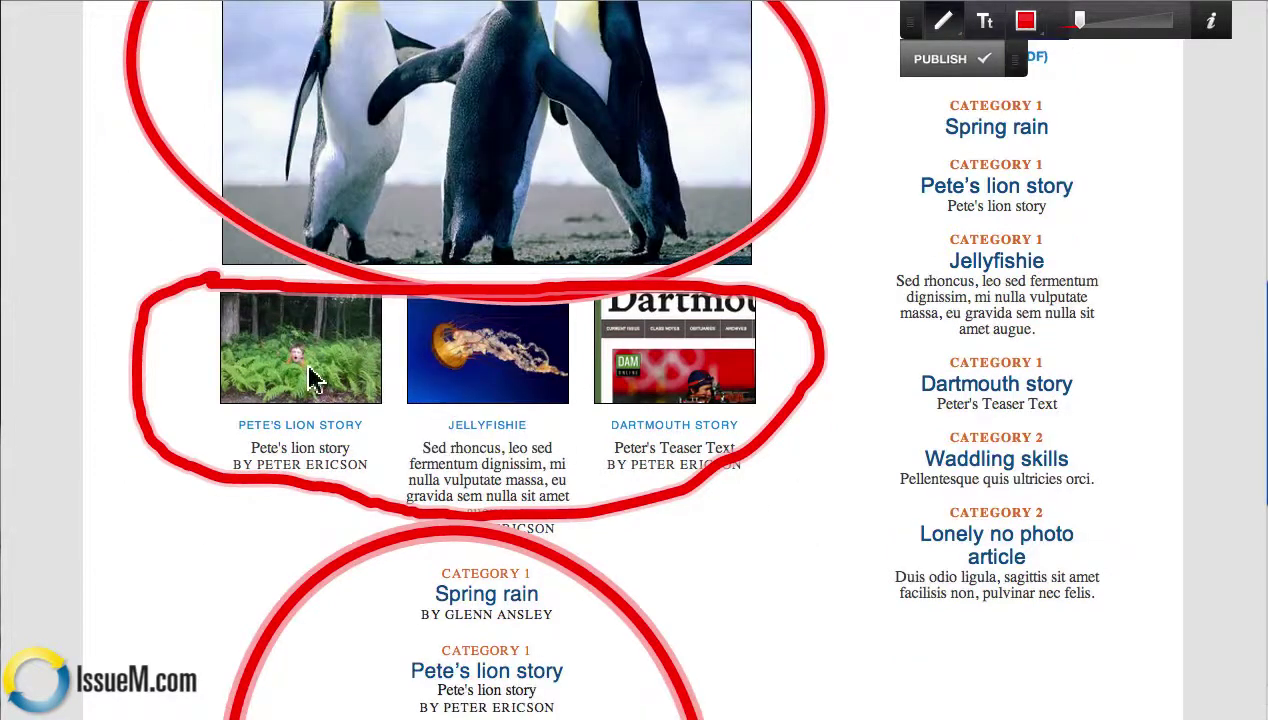
scroll(836, 492, "down", 1)
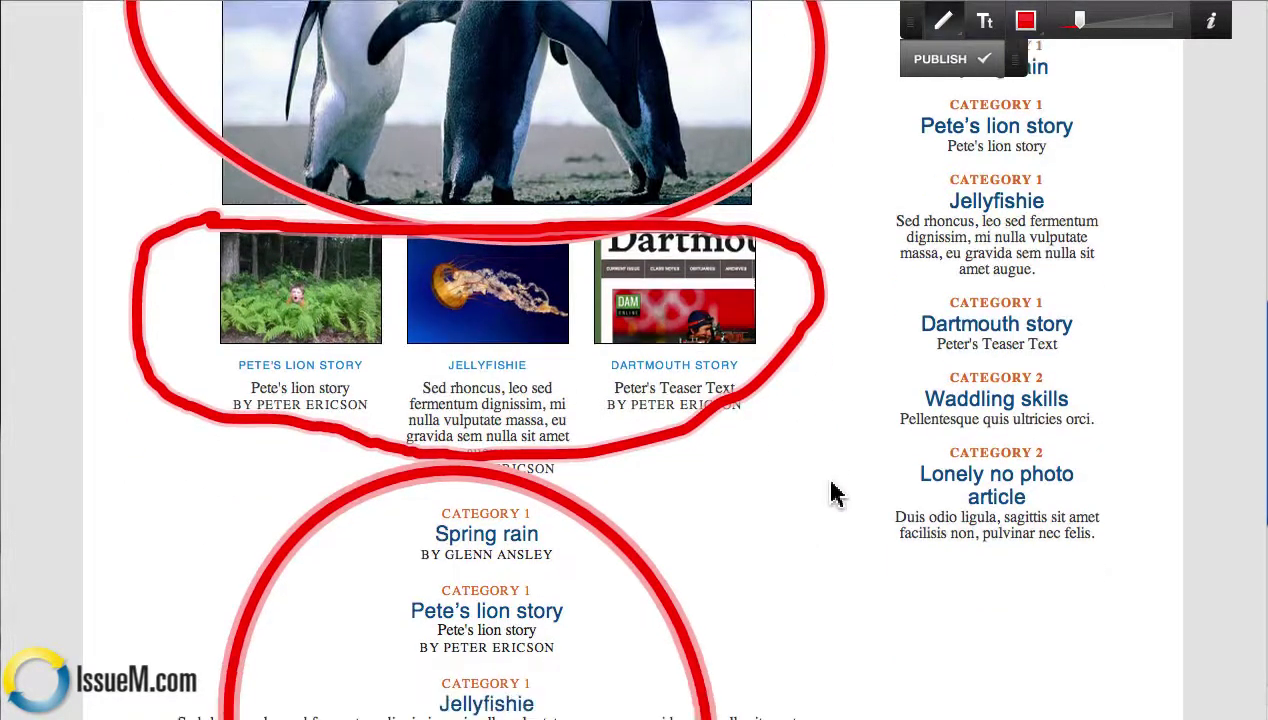
scroll(836, 492, "down", 1)
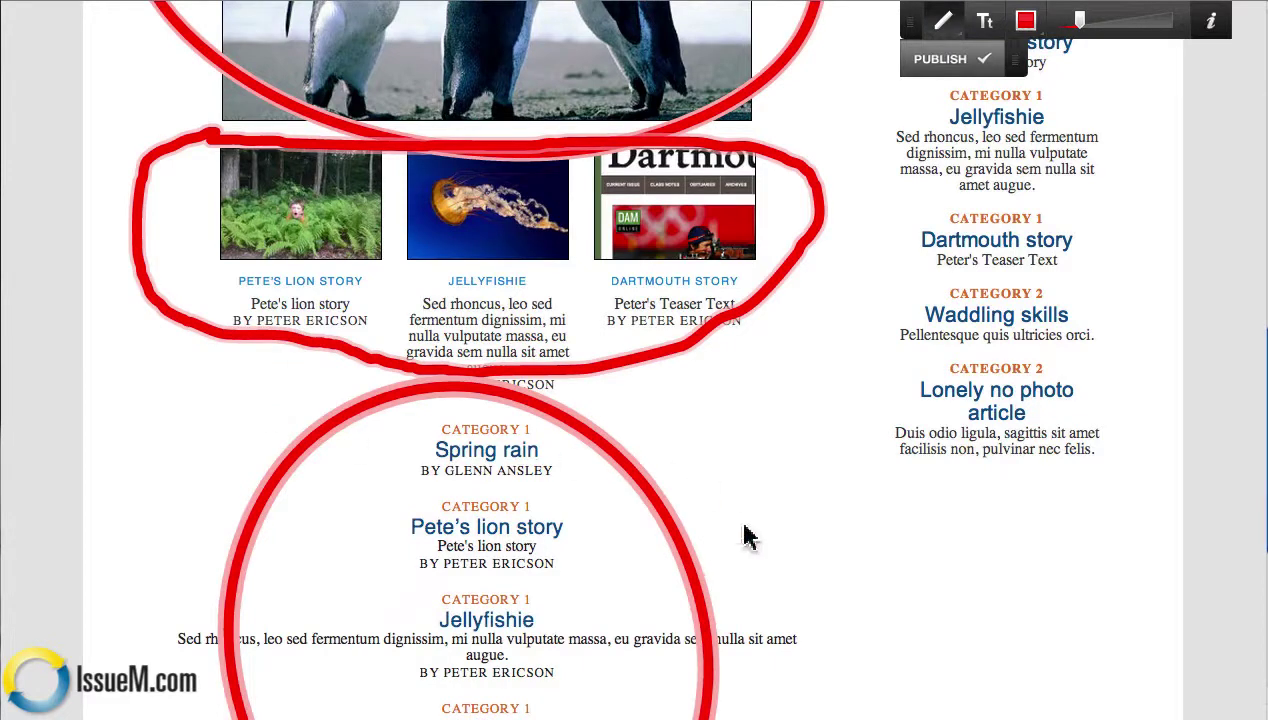
scroll(840, 530, "up", 1)
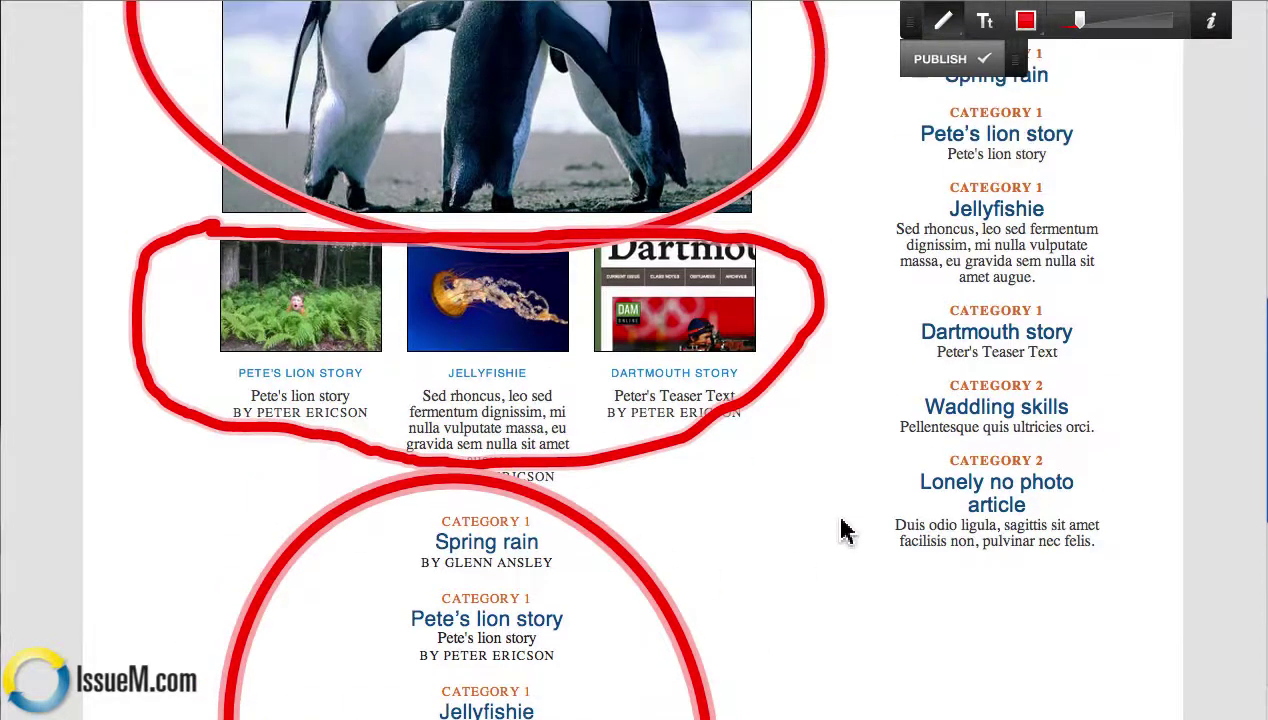
Circle the June 2012 cover widget and the sidebar article list widget under it in red
scroll(840, 530, "up", 5)
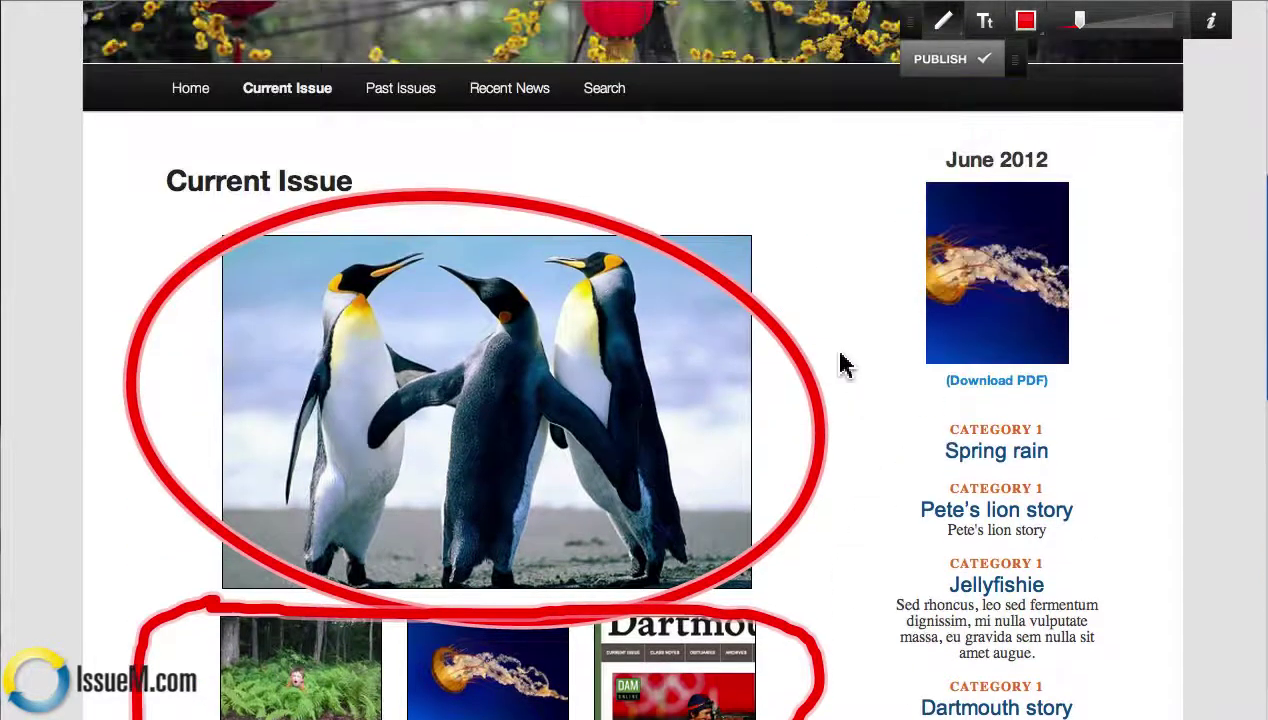
mouse_move(910, 148)
left_mouse_down()
mouse_move(880, 184)
mouse_move(880, 330)
mouse_move(908, 392)
mouse_move(1003, 405)
mouse_move(1115, 233)
mouse_move(962, 141)
mouse_move(908, 162)
left_mouse_up()
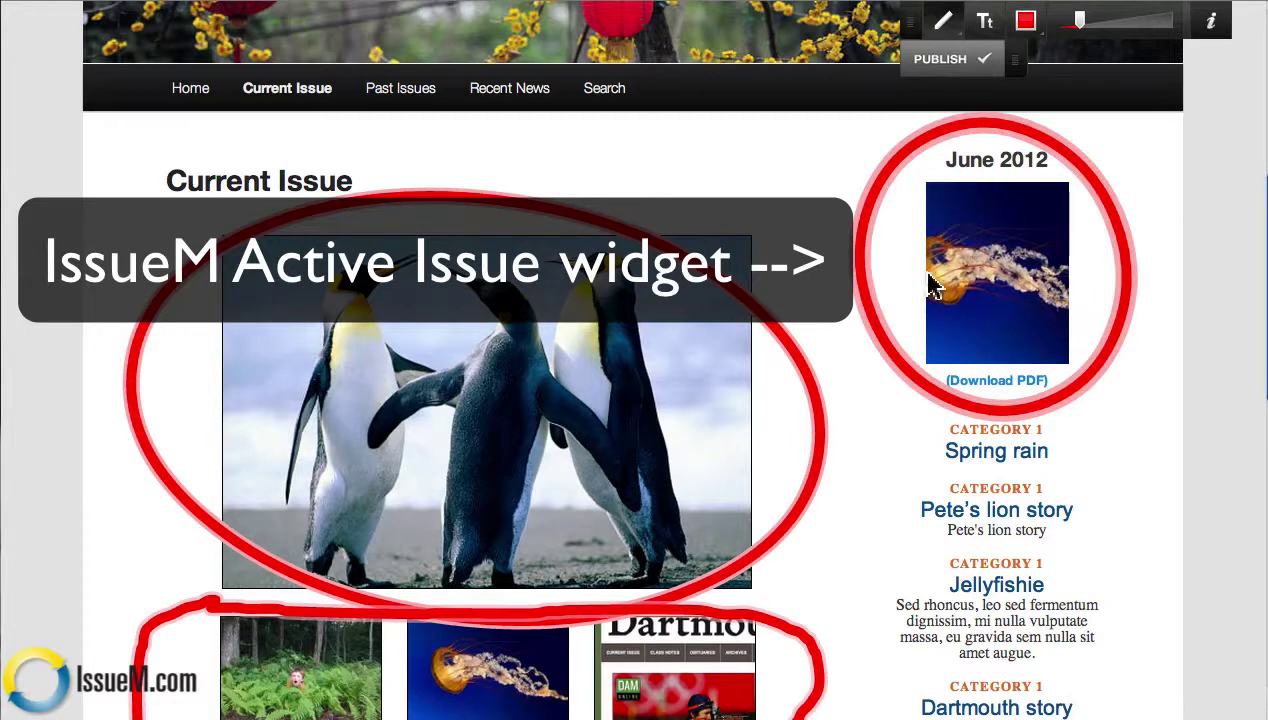
scroll(1211, 354, "down", 1)
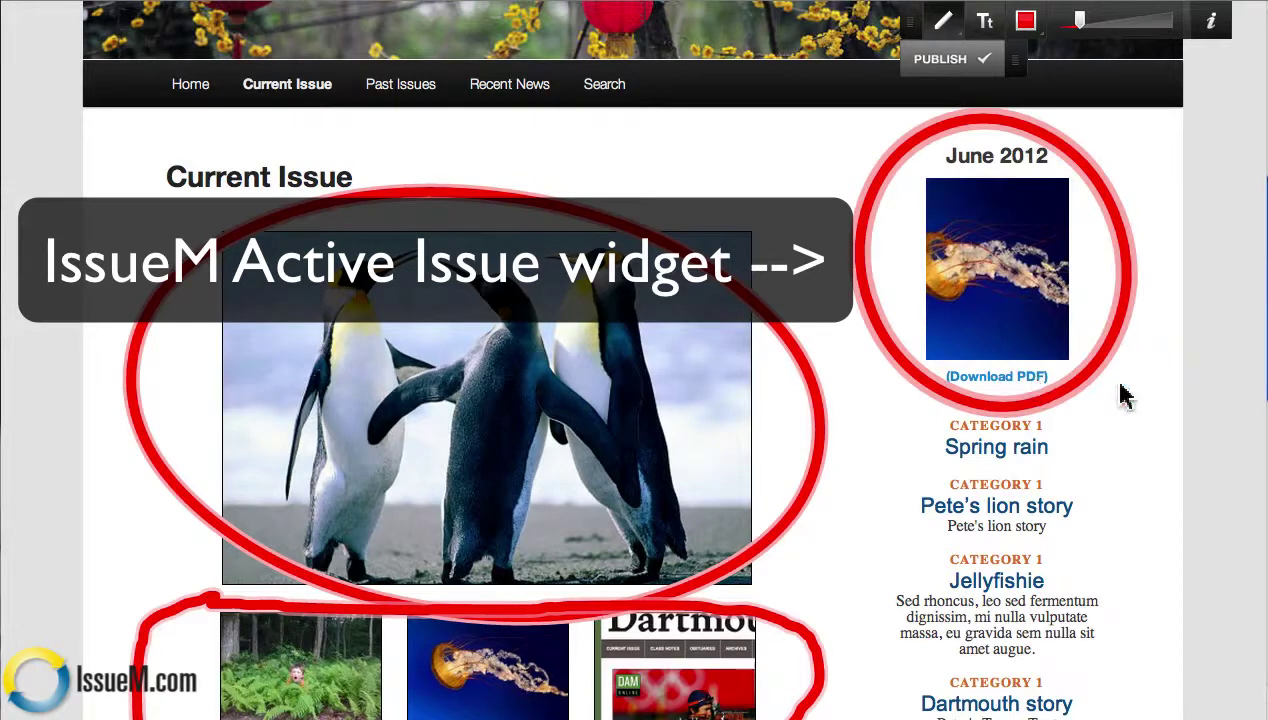
scroll(1125, 392, "down", 3)
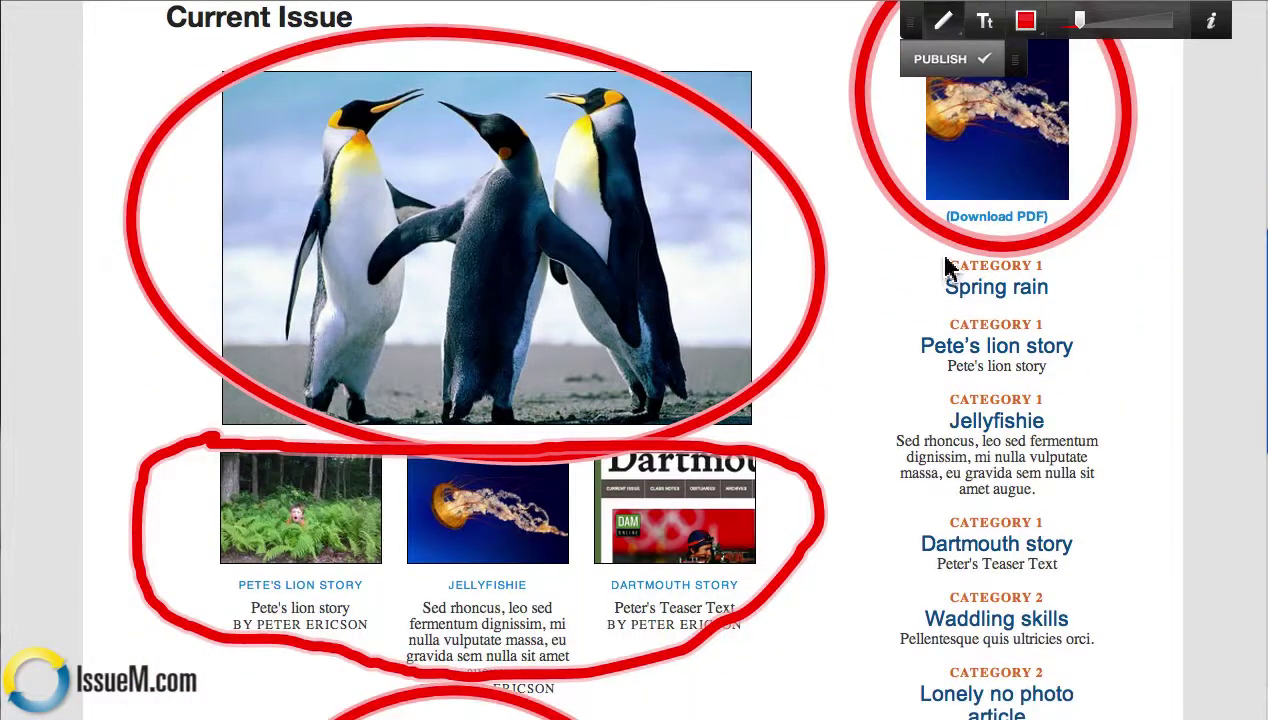
mouse_move(942, 258)
left_mouse_down()
mouse_move(875, 439)
mouse_move(911, 660)
mouse_move(1166, 396)
mouse_move(965, 258)
mouse_move(948, 260)
left_mouse_up()
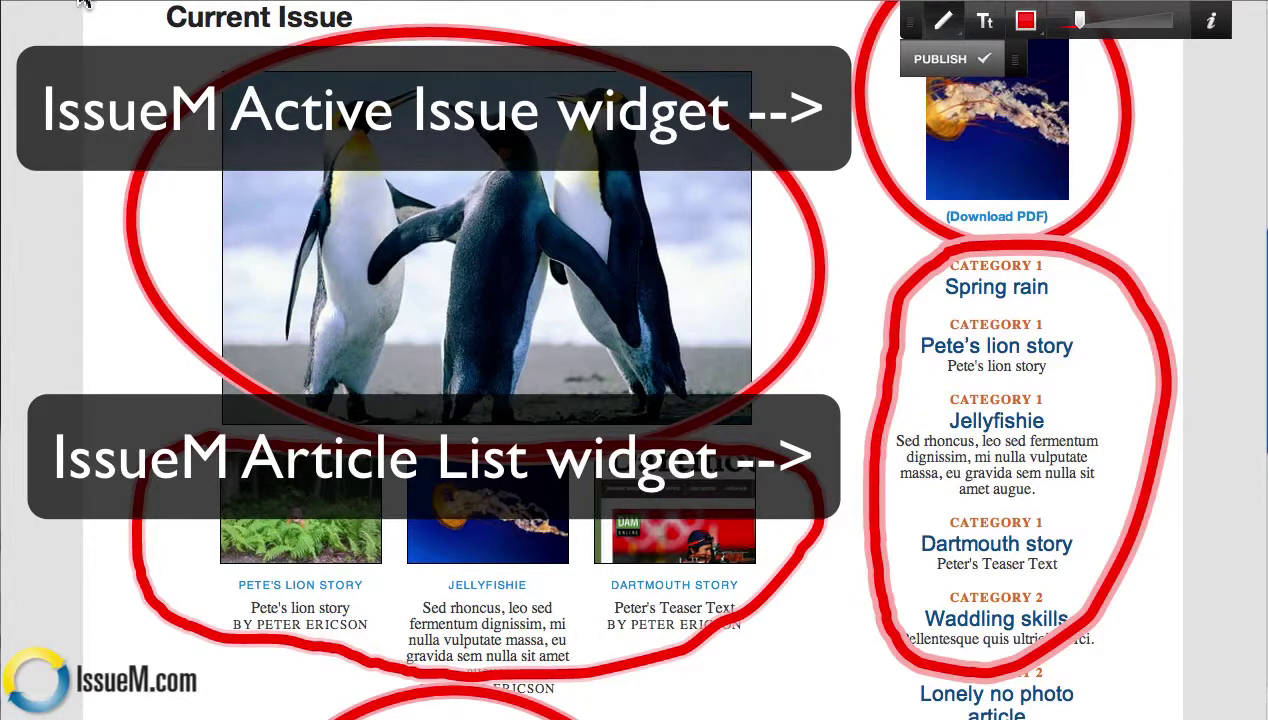
Leave the marked-up page for the site's admin dashboard and open the IssueM Help page
left_click(508, 236)
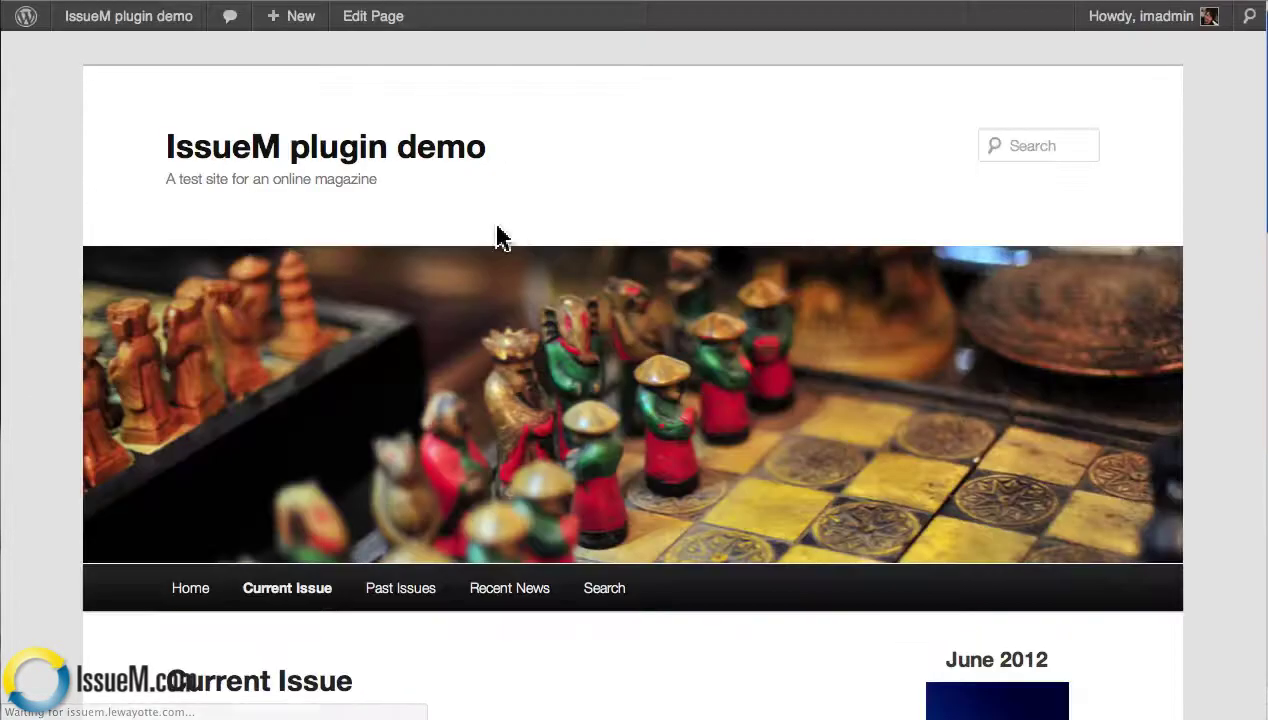
left_click(152, 20)
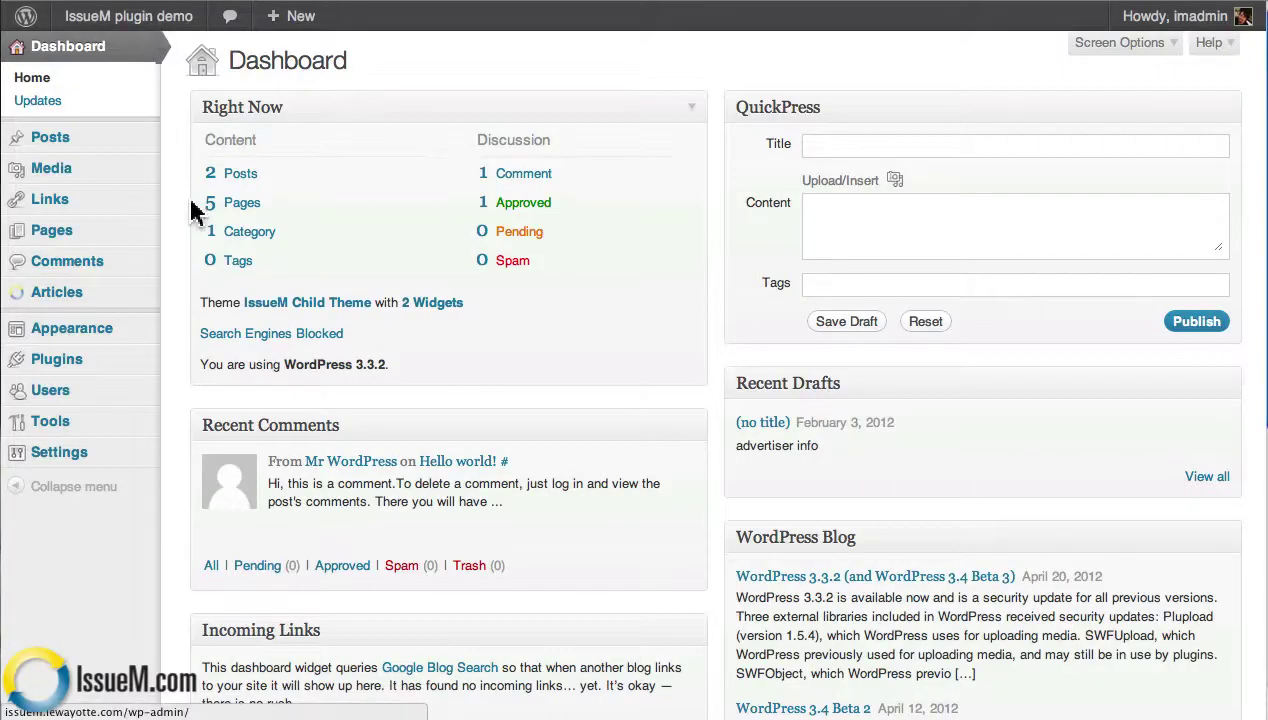
mouse_move(57, 293)
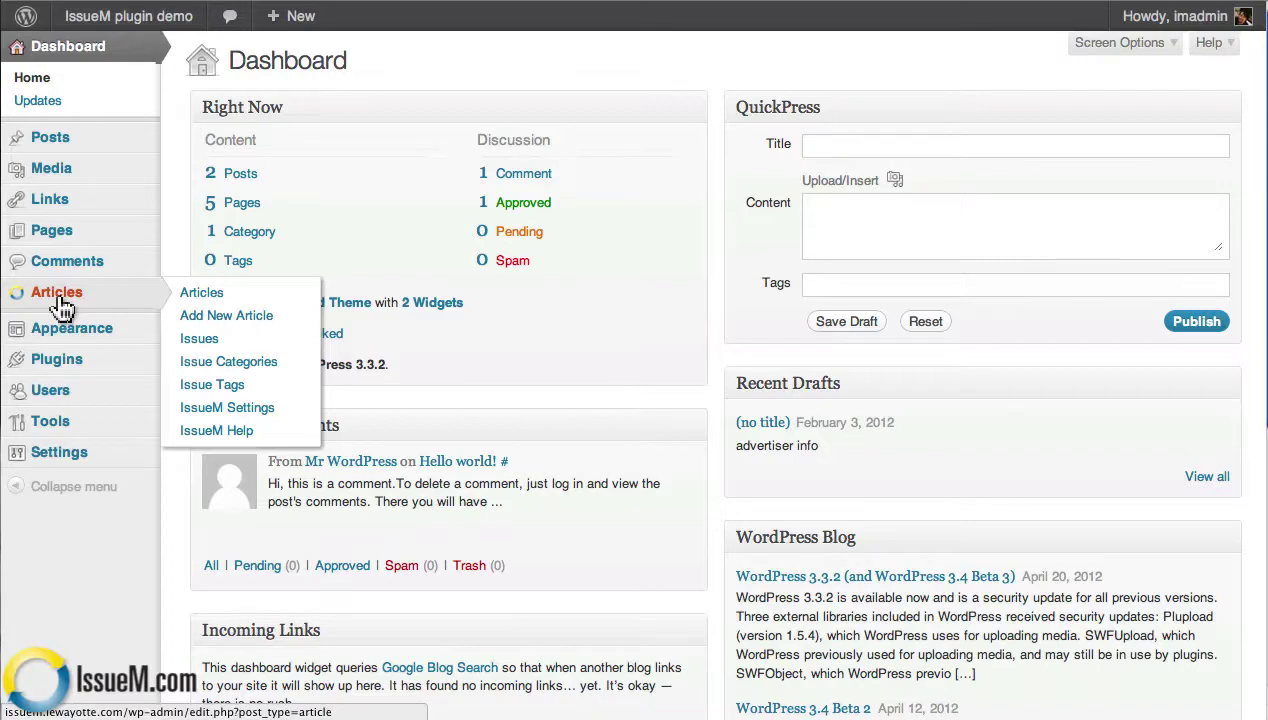
left_click(249, 433)
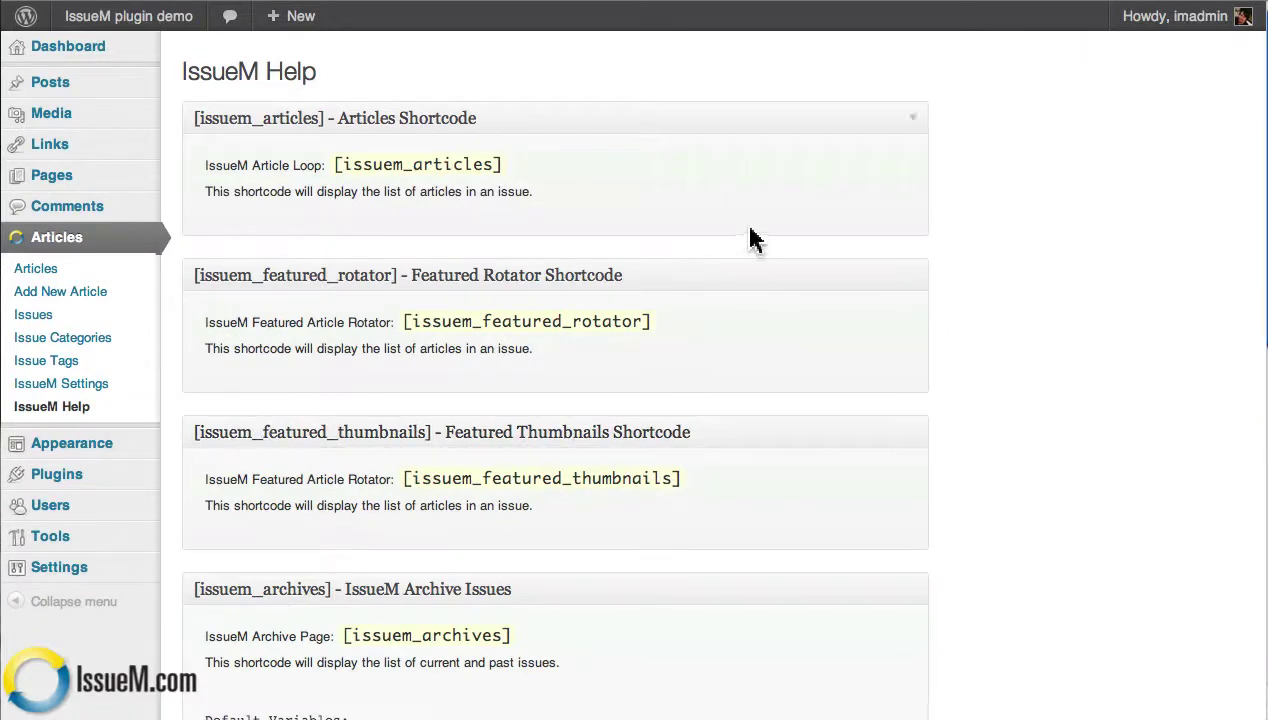
Examine the IssueM Help shortcodes, highlighting [issuem_articles], [issuem_featured_rotator], [issuem_featured_thumbnails] and [issuem_archives] in turn
scroll(730, 288, "down", 1)
scroll(730, 288, "down", 2)
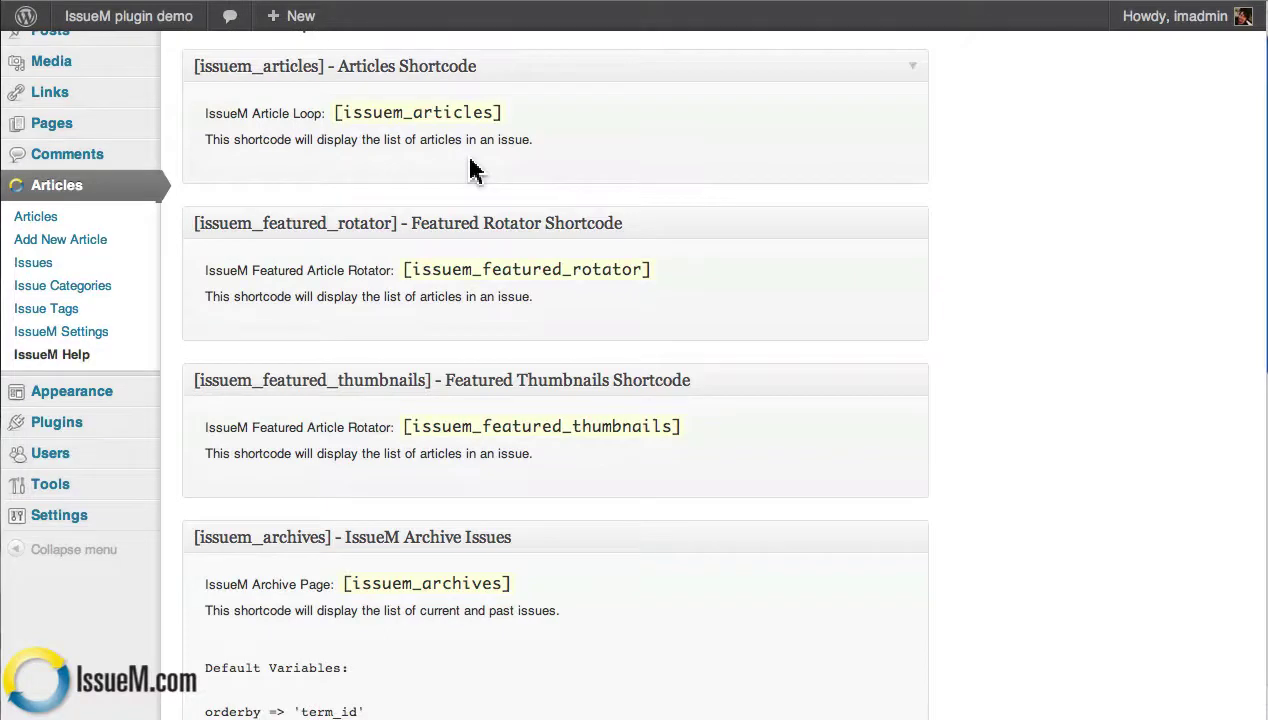
left_click_drag(332, 113, 456, 107)
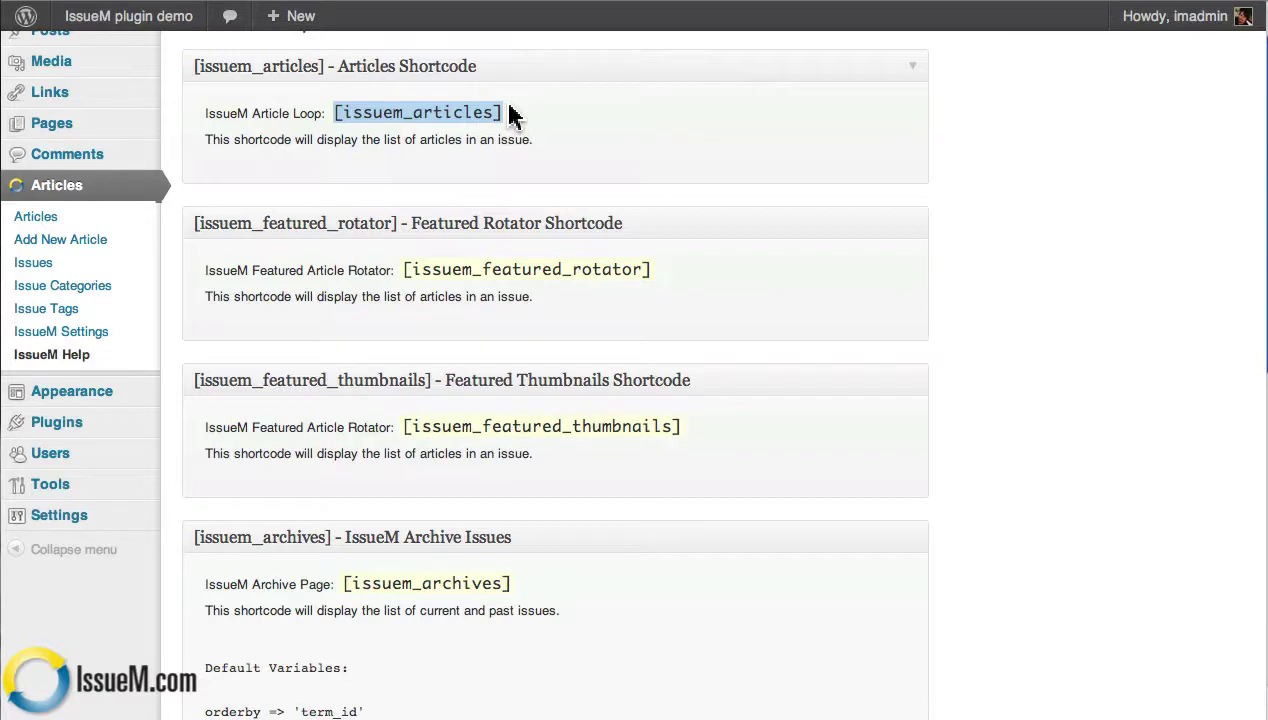
scroll(722, 232, "down", 2)
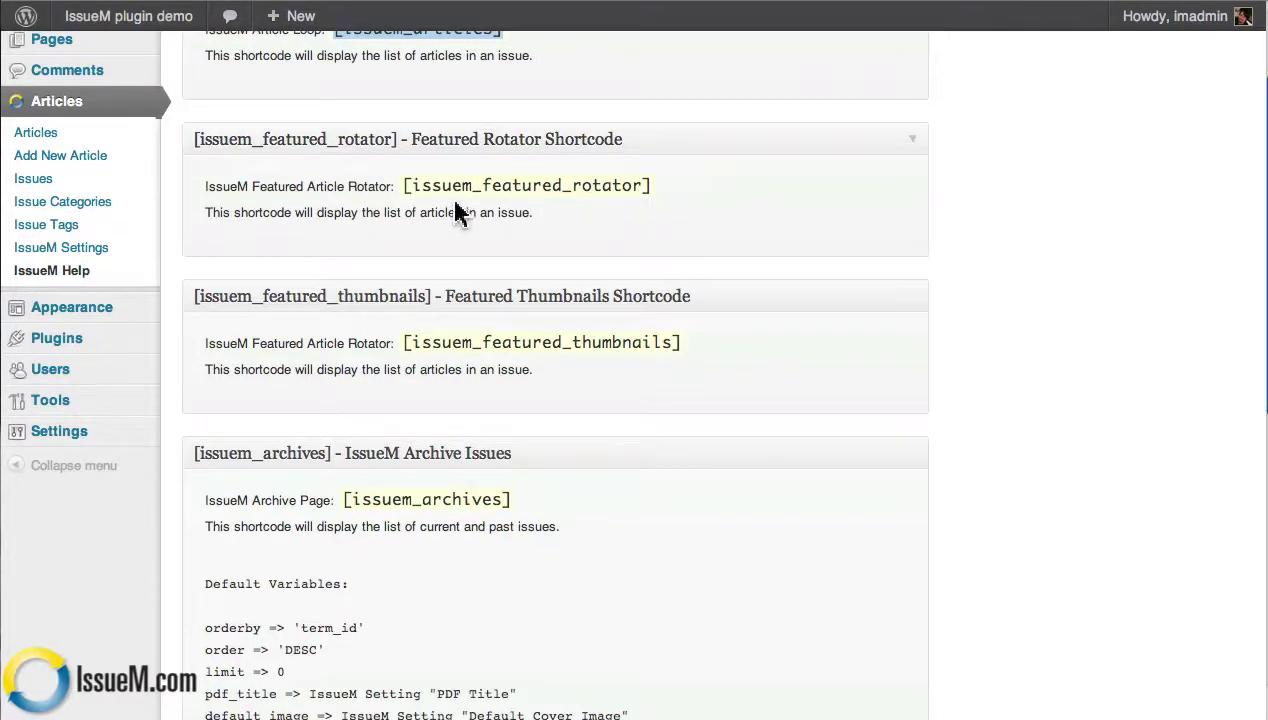
left_click_drag(402, 187, 649, 185)
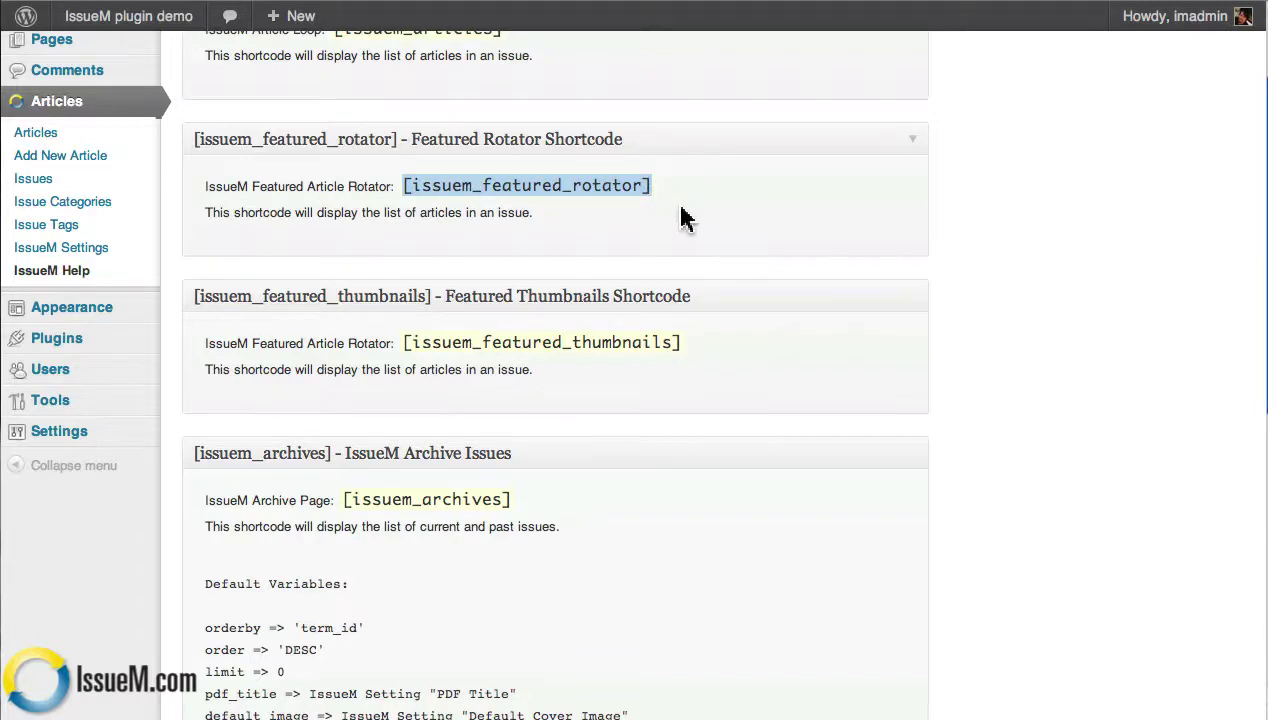
scroll(716, 255, "down", 3)
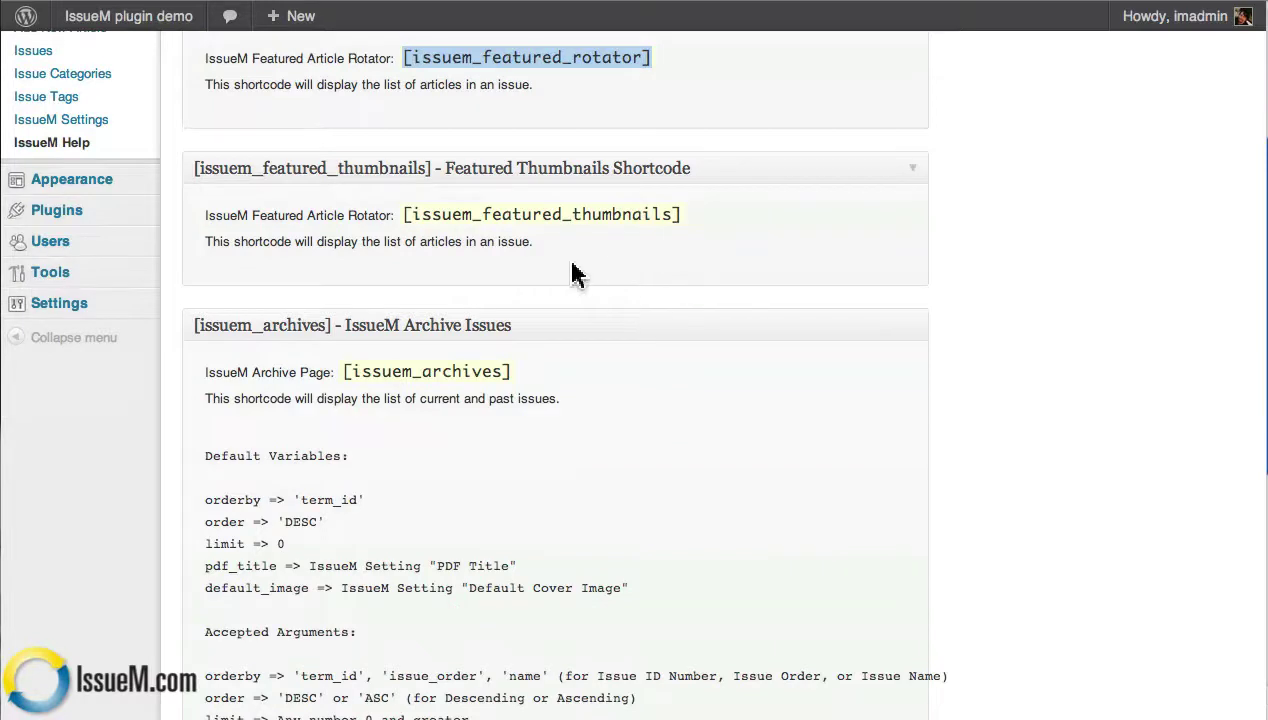
left_click_drag(404, 218, 677, 222)
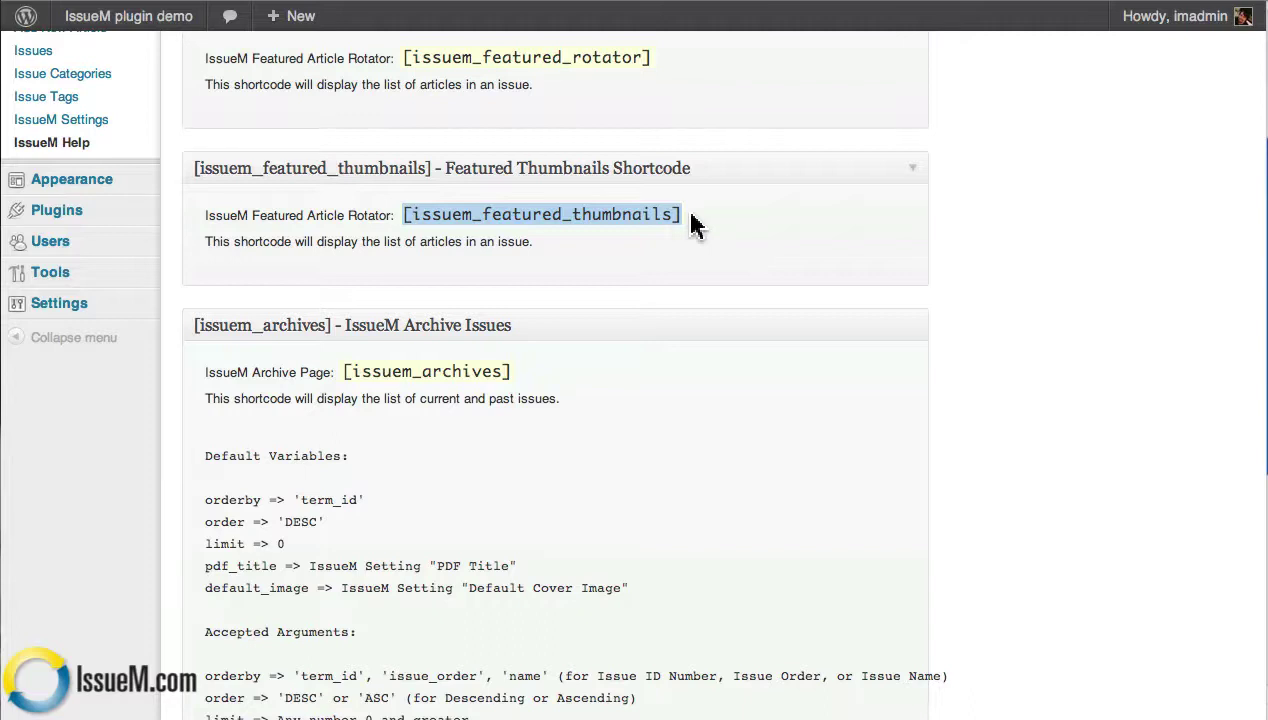
scroll(679, 311, "down", 1)
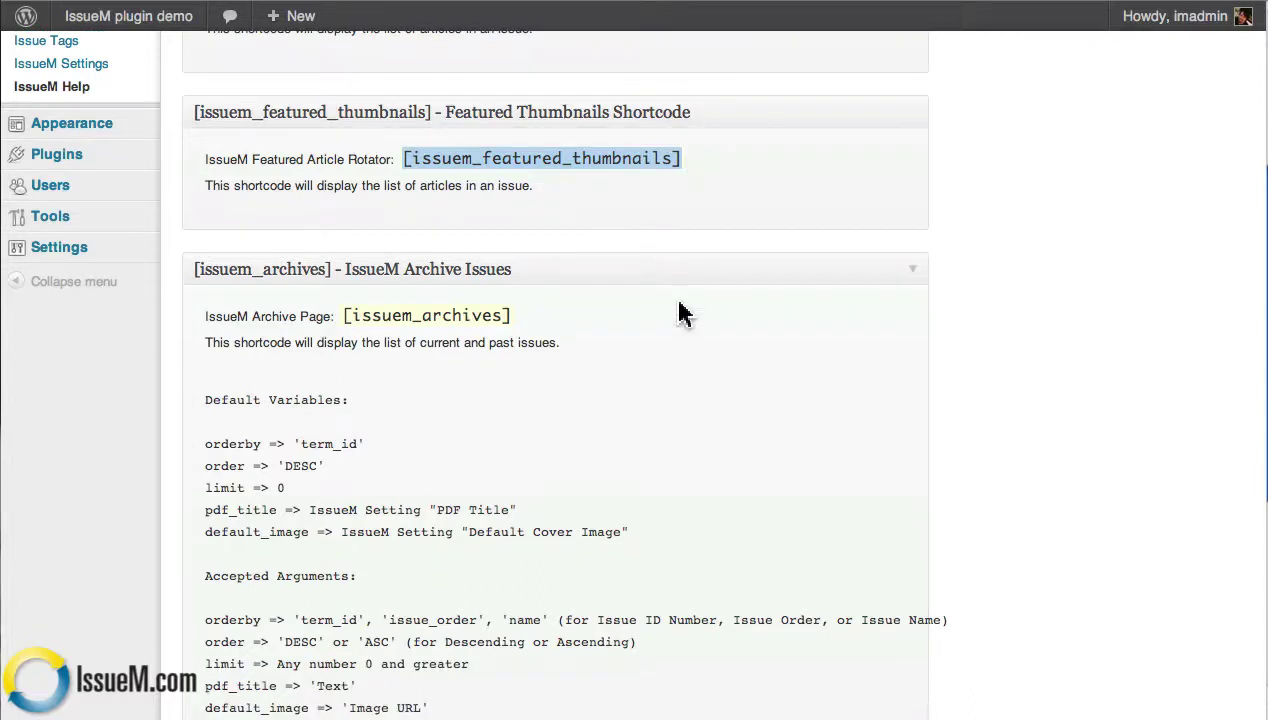
left_click_drag(342, 317, 512, 318)
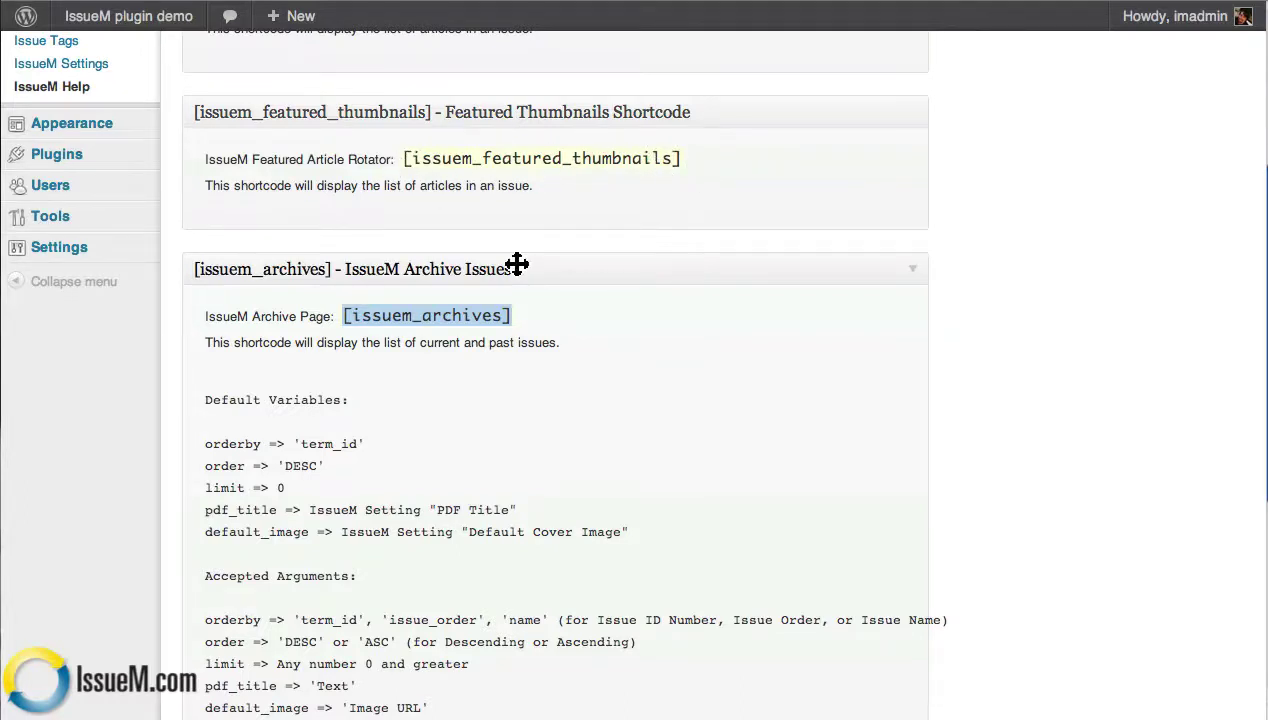
scroll(518, 311, "up", 5)
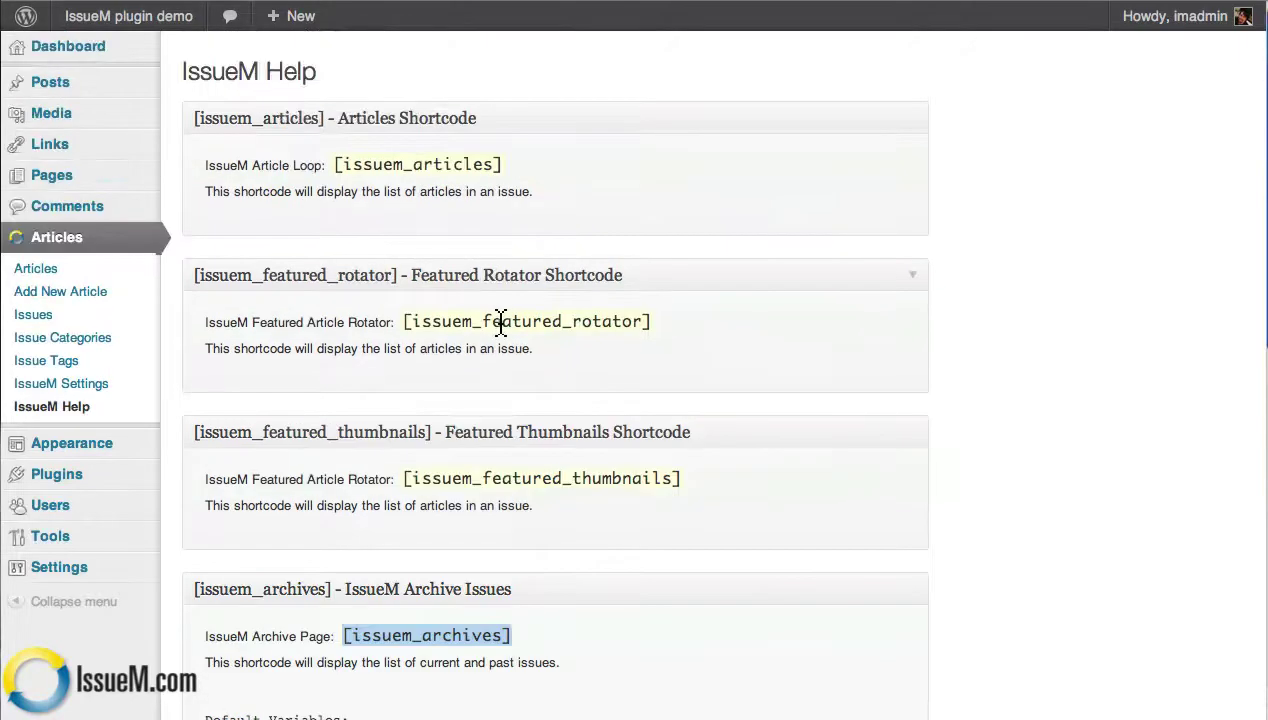
Open the Current Issue page for editing and highlight its [issuem_featured_rotator] and [issuem_featured_thumbnails] shortcodes and the max_images="3" argument
left_click(63, 177)
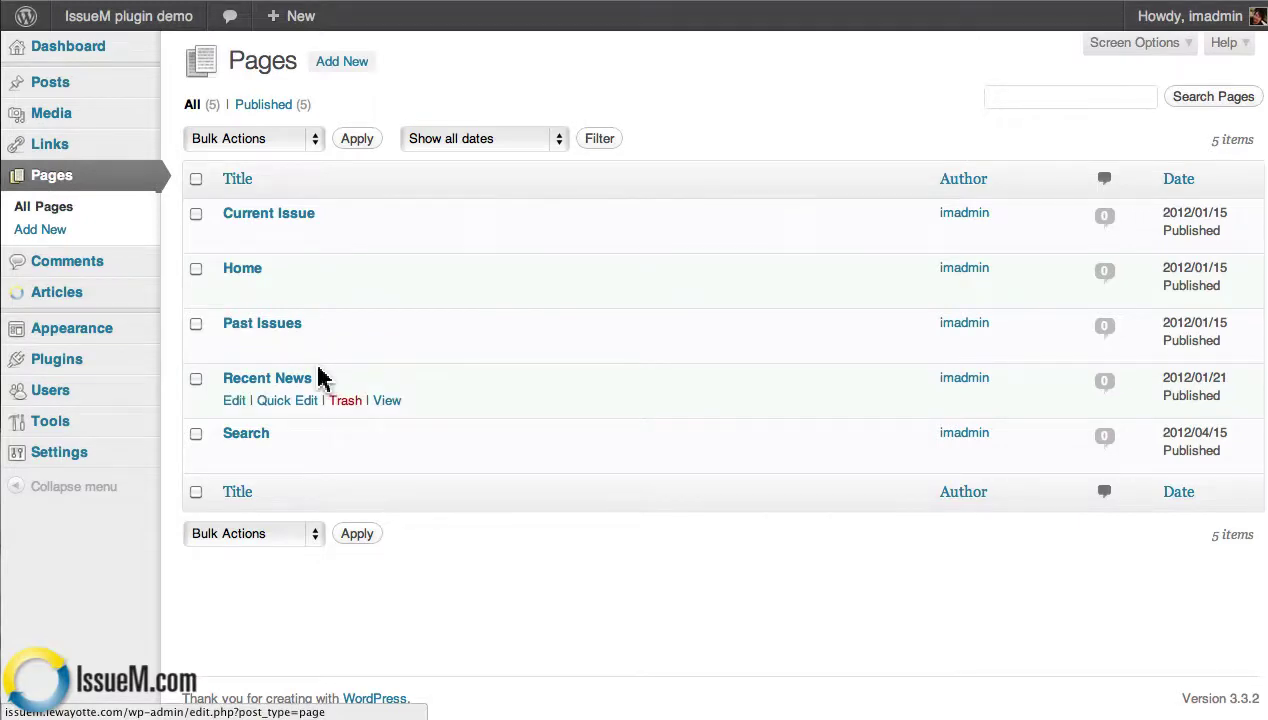
left_click(272, 215)
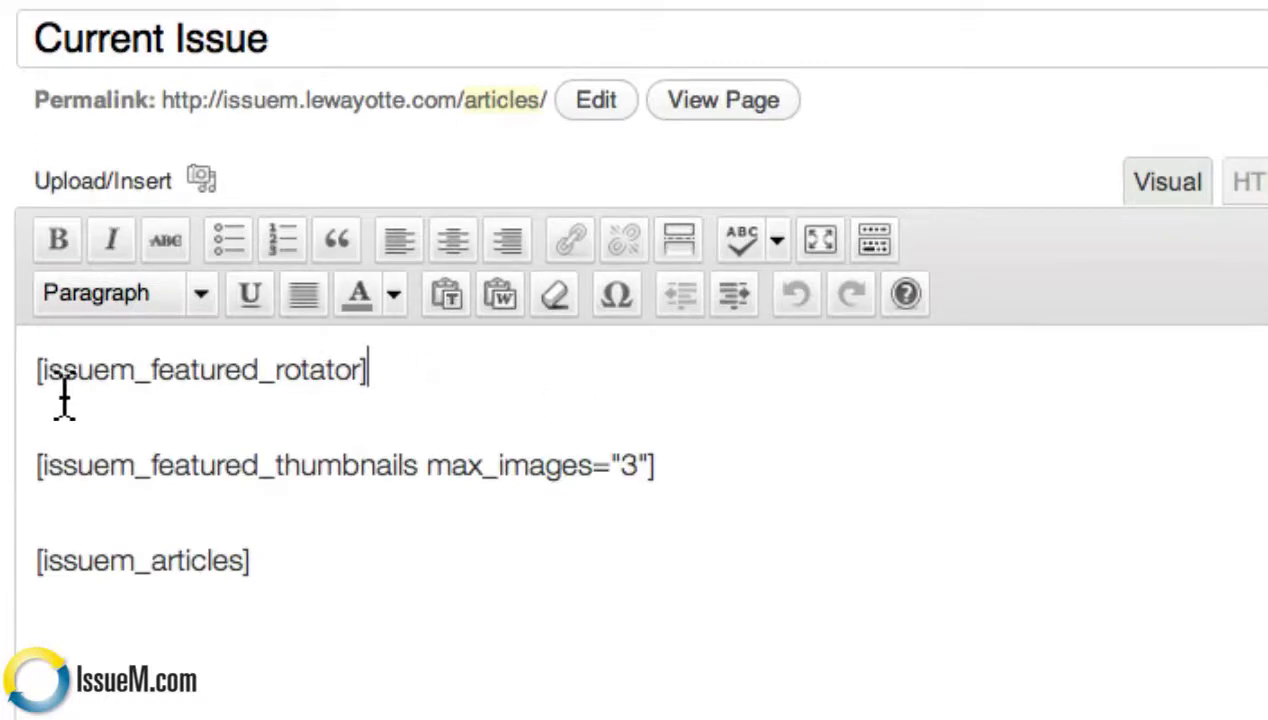
left_click_drag(372, 370, 23, 369)
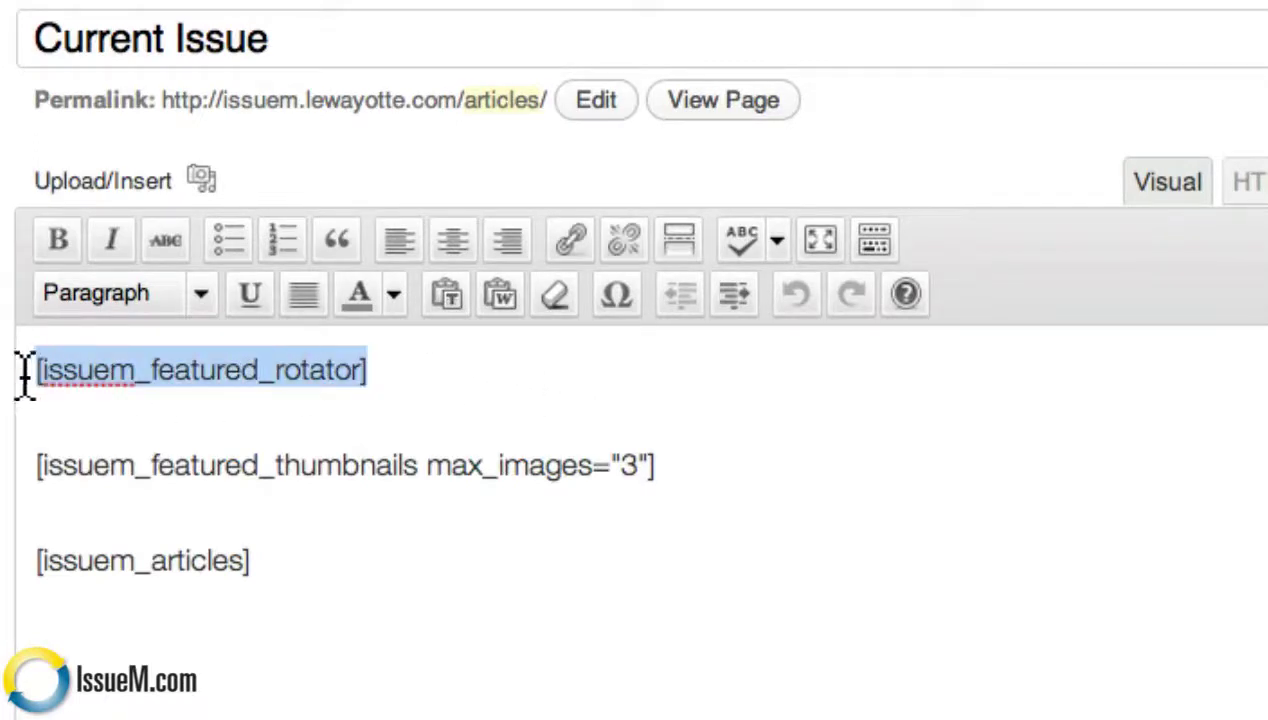
left_click_drag(688, 470, 14, 468)
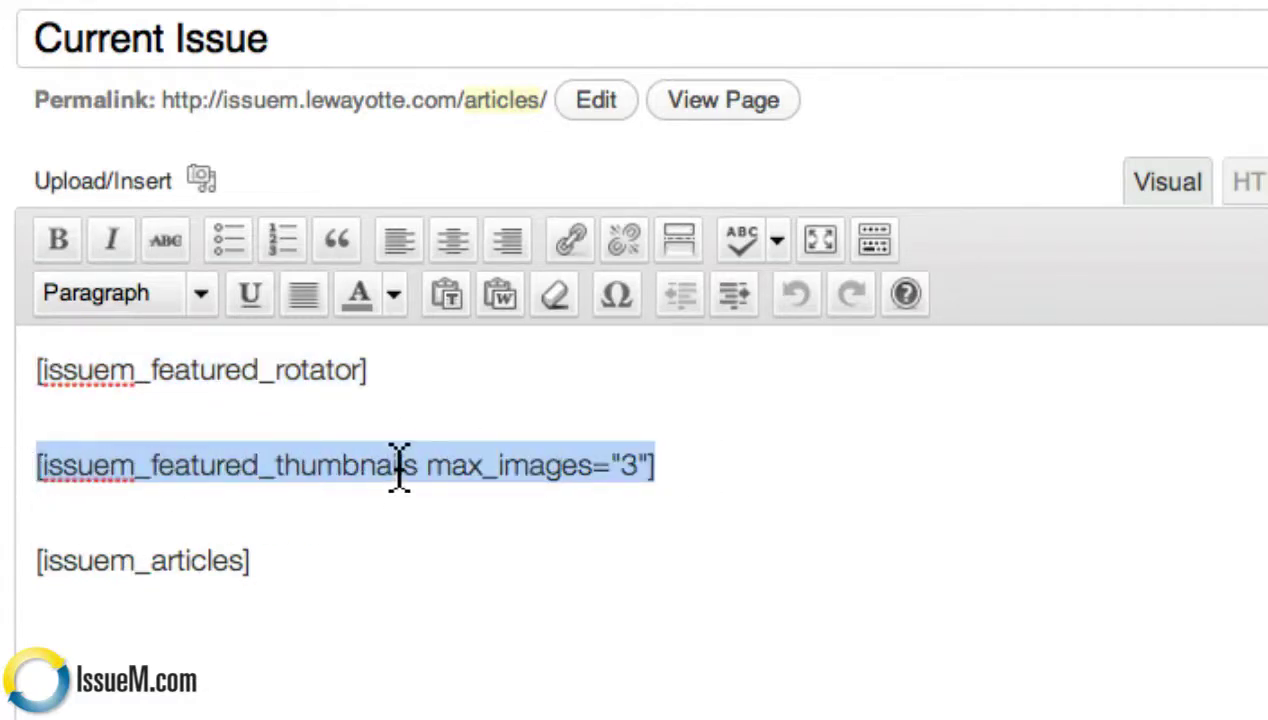
left_click(503, 465)
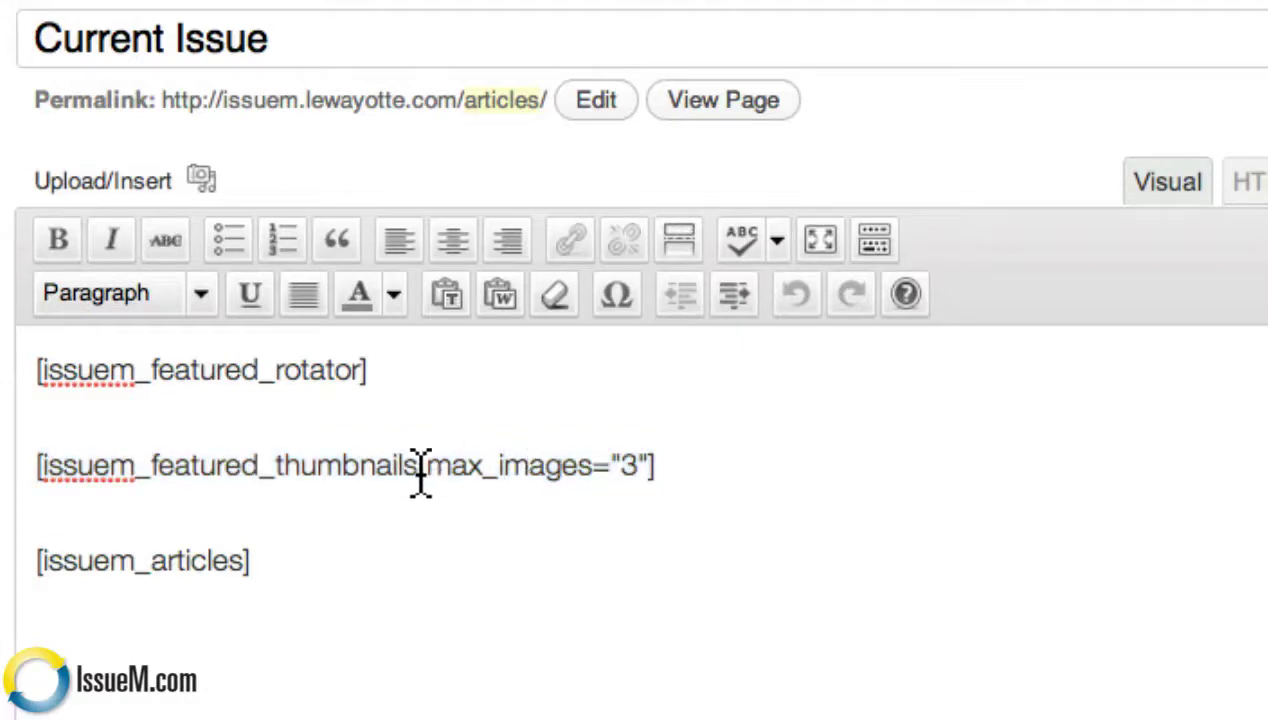
left_click_drag(426, 465, 648, 467)
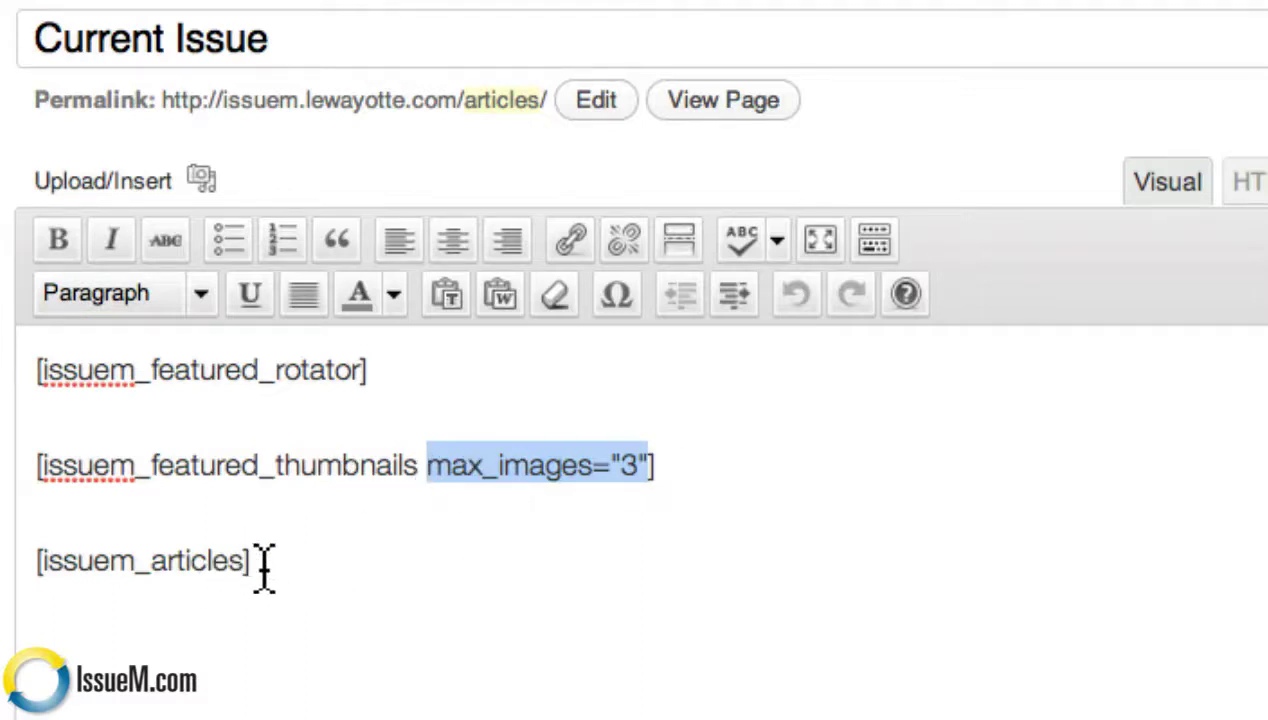
Highlight the [issuem_articles] shortcode, the thumbnails and articles shortcodes together, and the rotator shortcode to review their order
left_click_drag(263, 566, 20, 575)
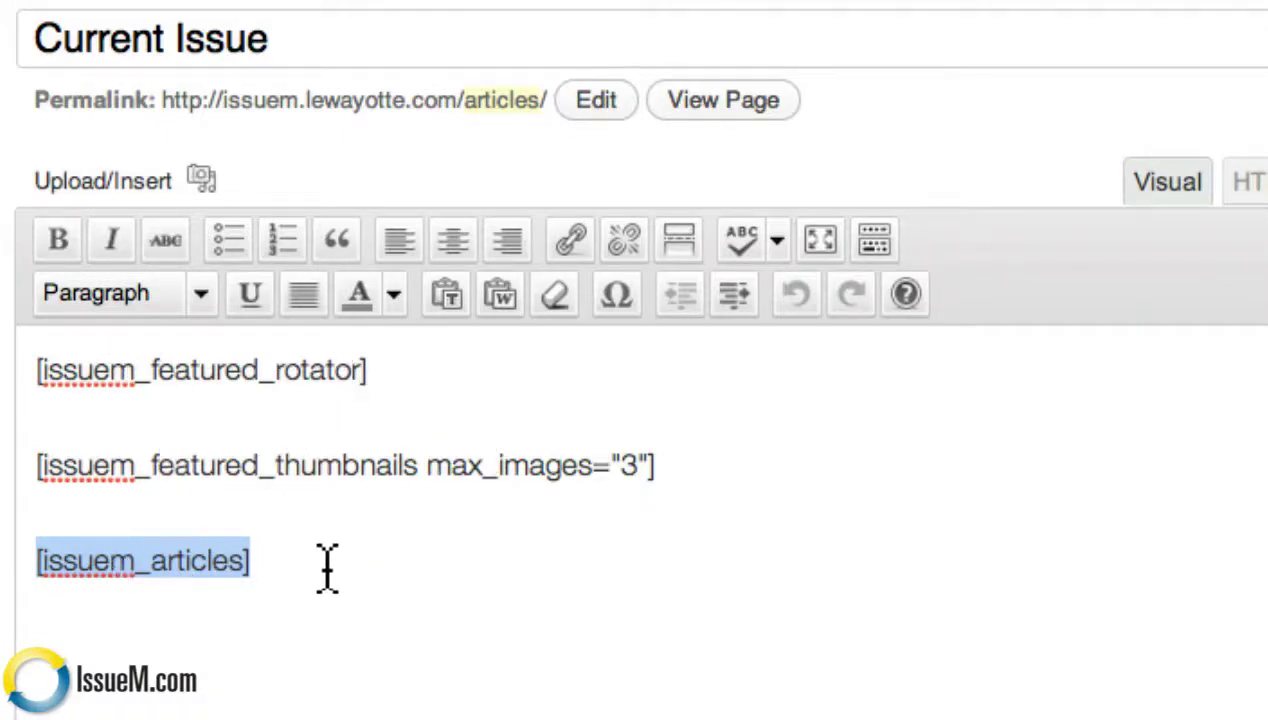
left_click(272, 560)
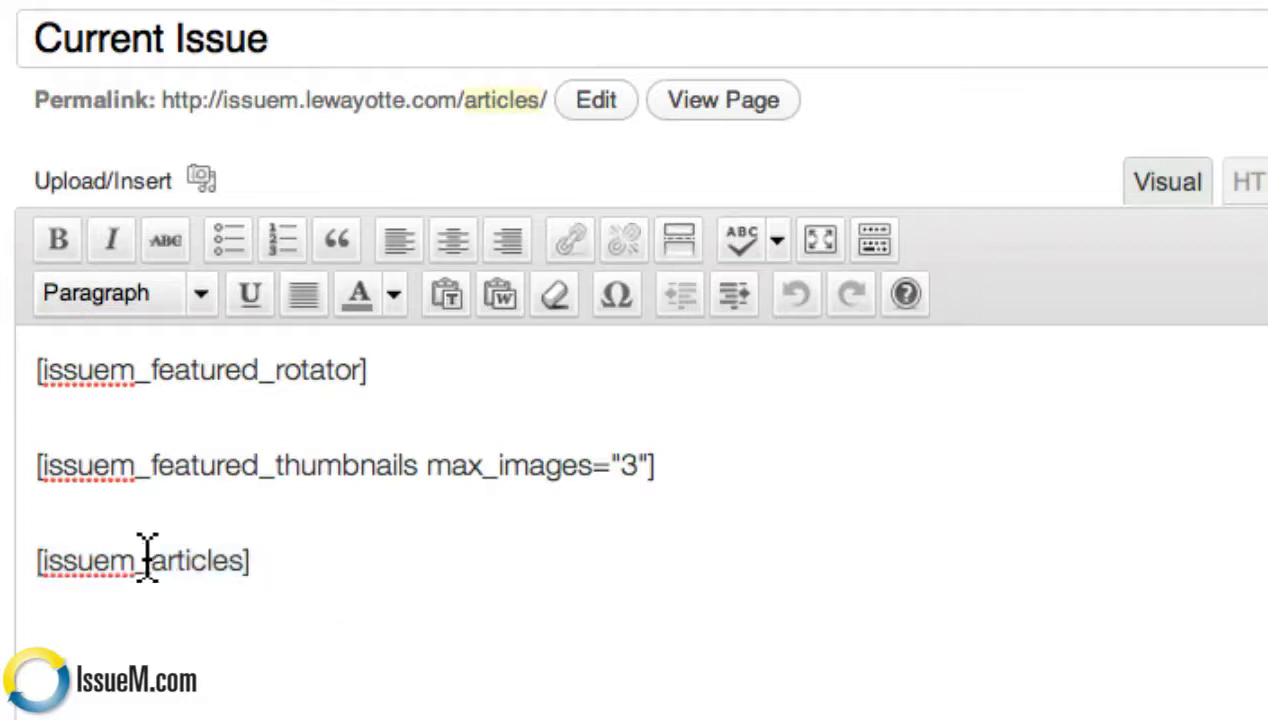
triple_click(245, 562)
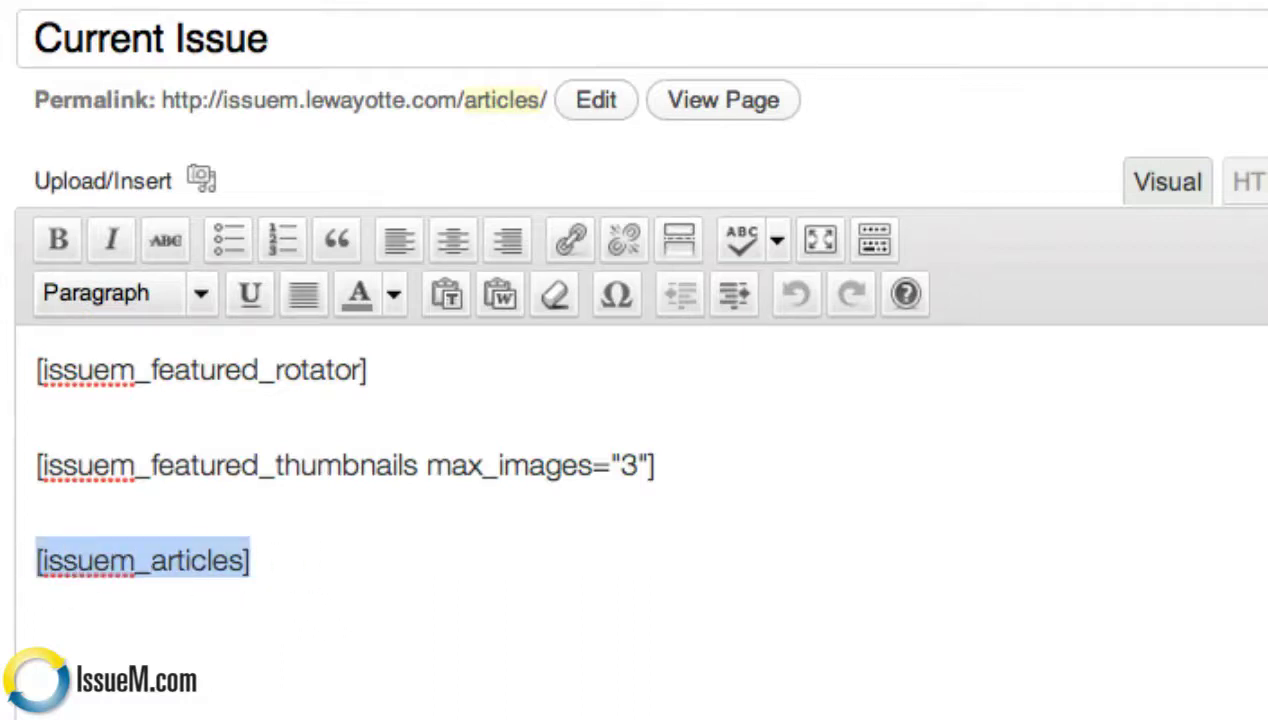
triple_click(38, 478)
left_click_drag(197, 540, 291, 587)
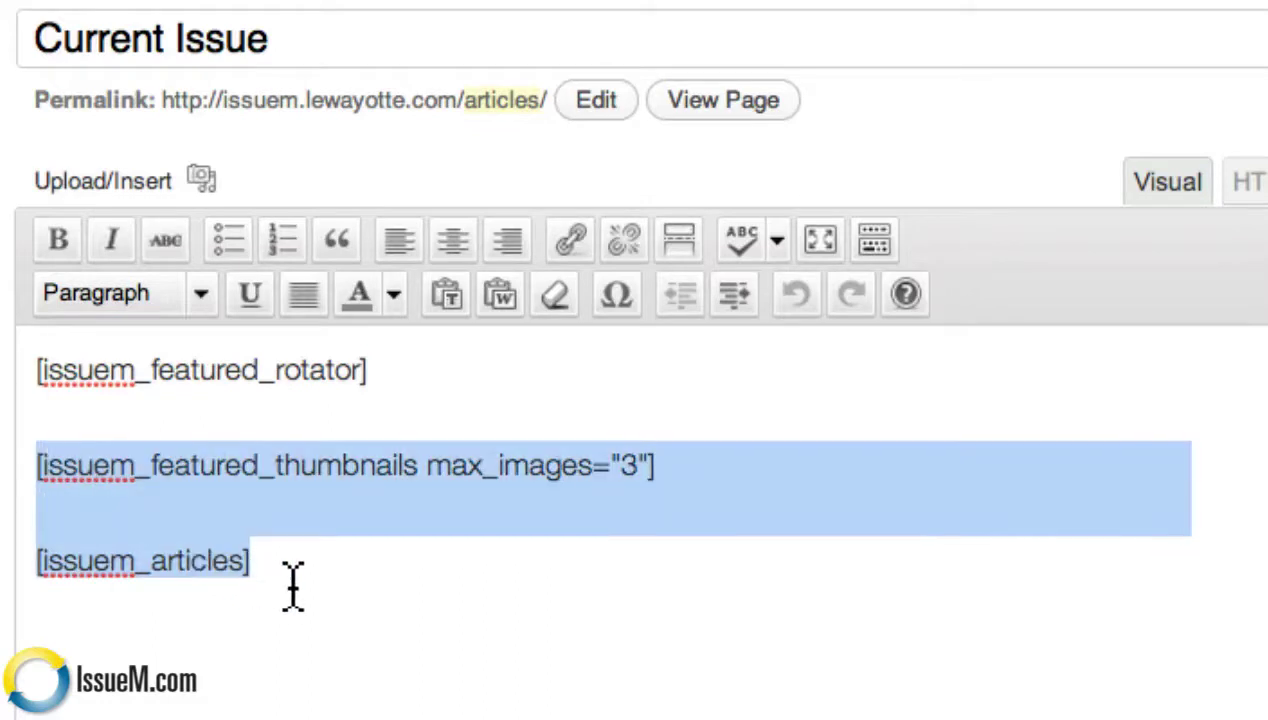
left_click(320, 377)
left_click_drag(28, 385, 387, 375)
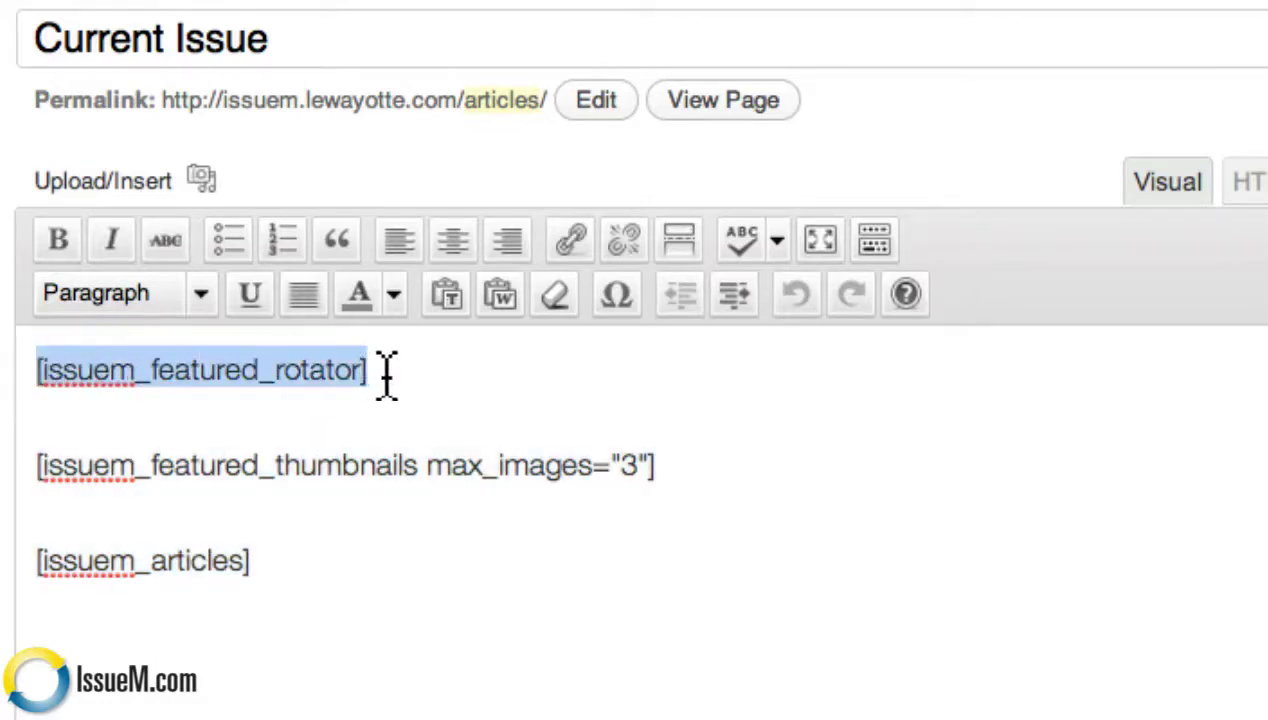
left_click(34, 370)
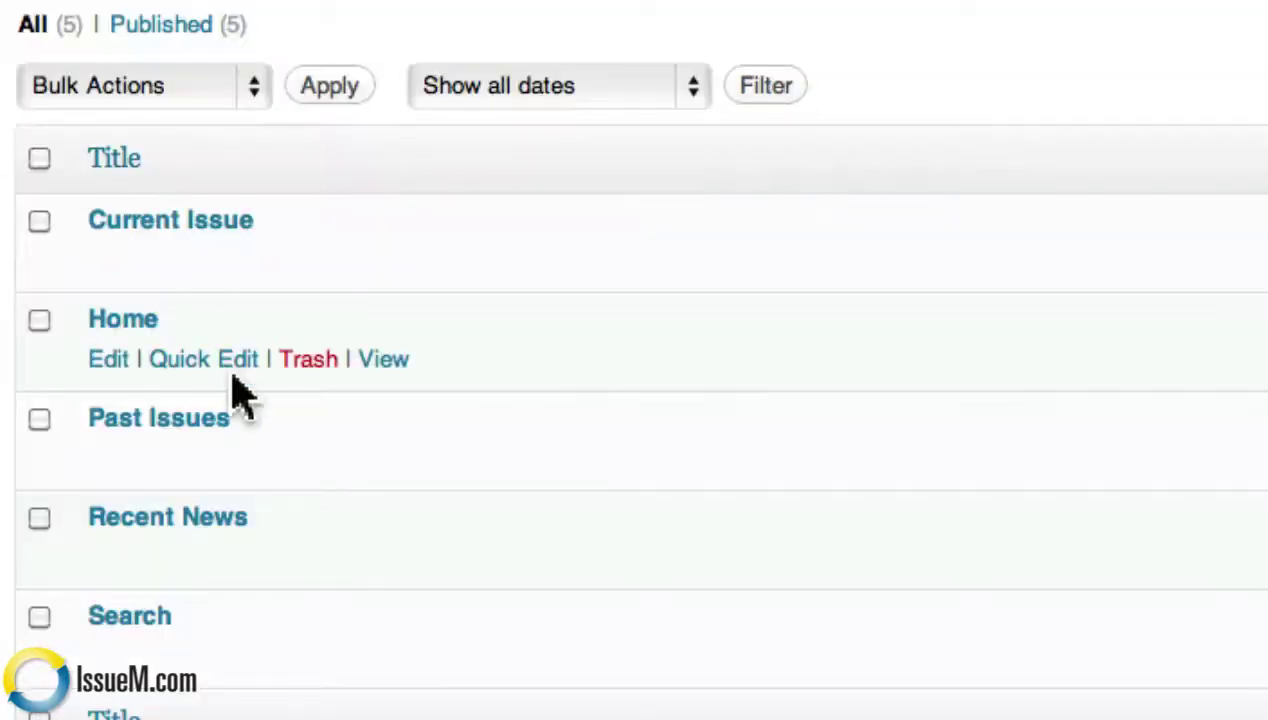
Open the Past Issues page for editing and highlight its [issuem_archives orderby="issue_order"] shortcode
left_click(162, 420)
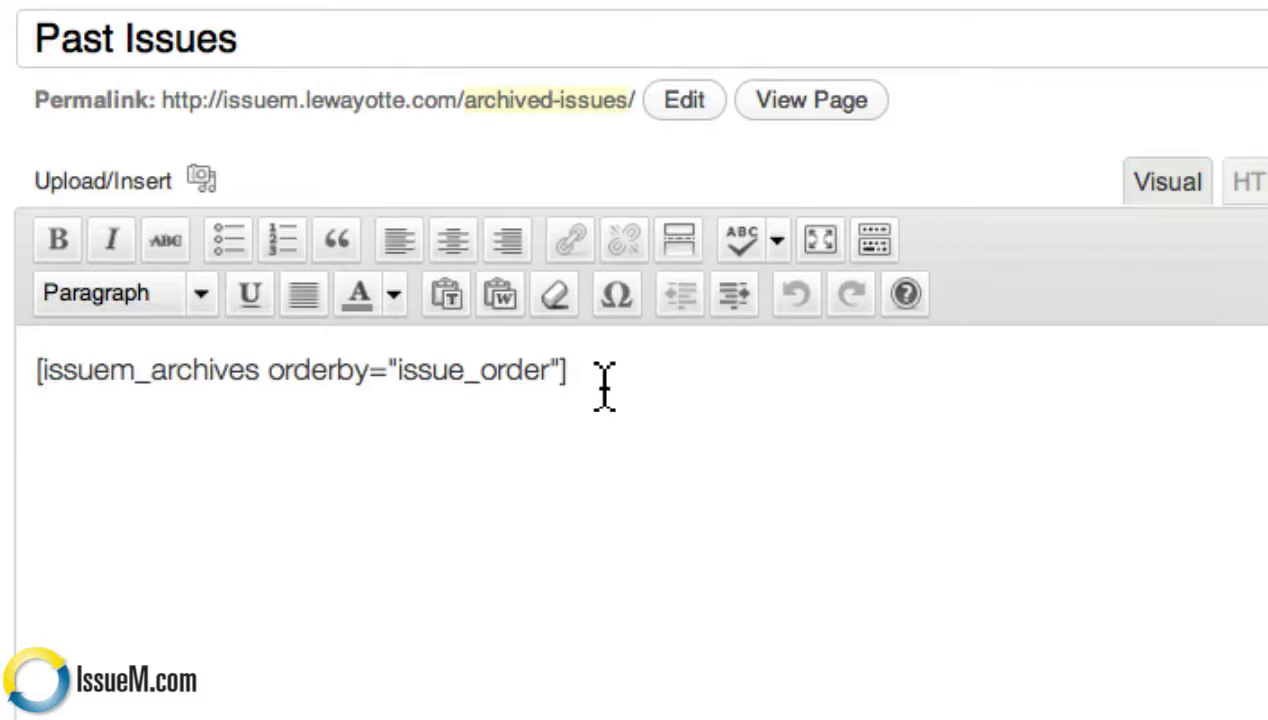
left_click_drag(604, 380, 17, 374)
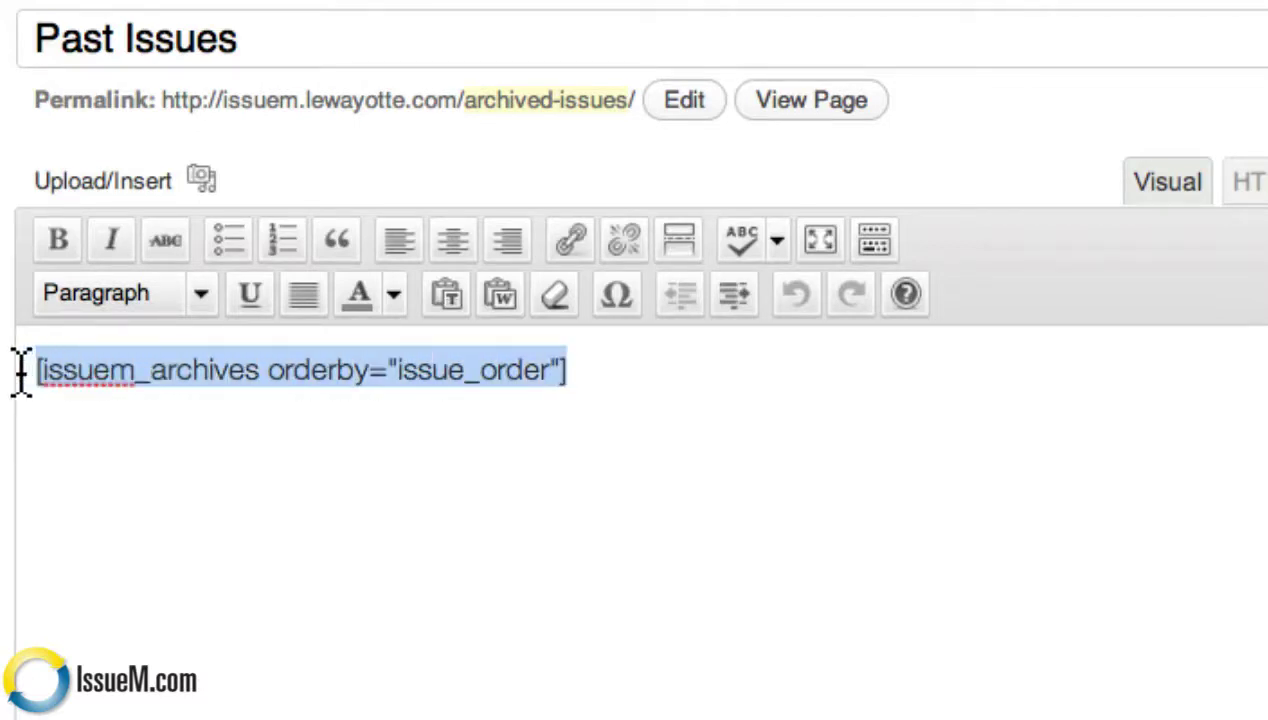
left_click(589, 386)
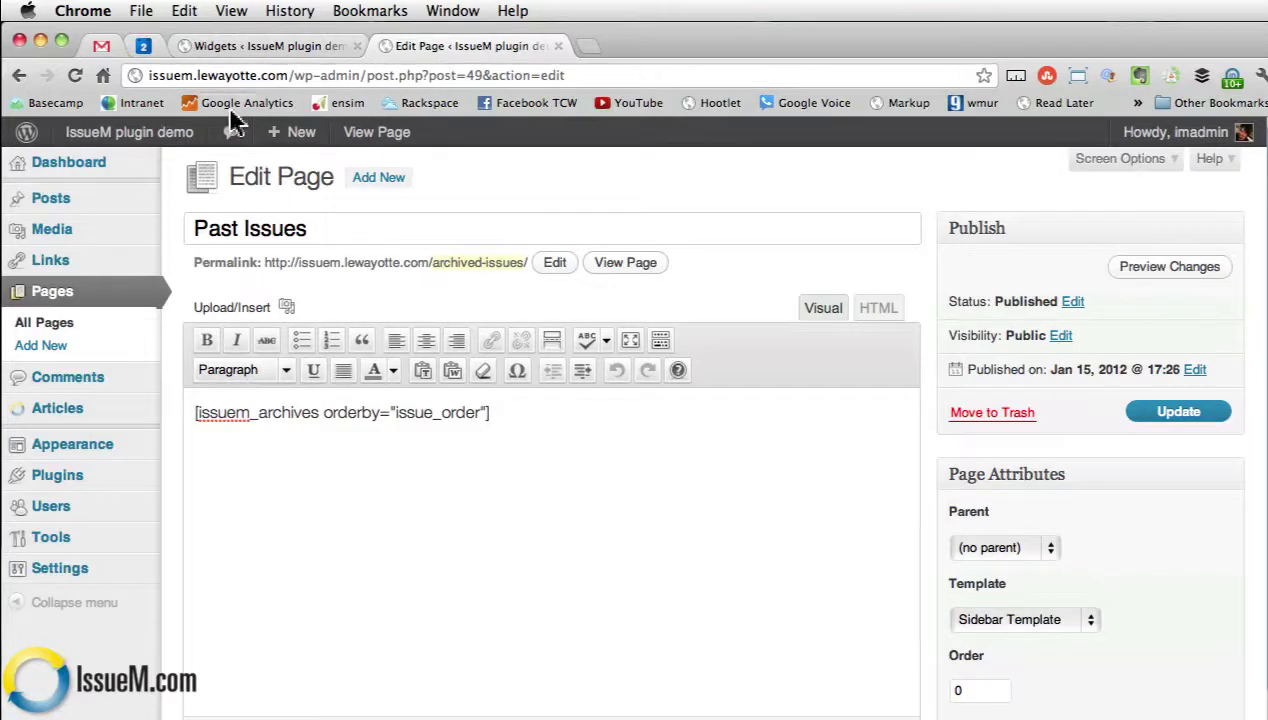
Open the live IssueM plugin demo site in a new browser tab and view the issue covers on its Past Issues page
right_click(125, 135)
left_click(176, 133)
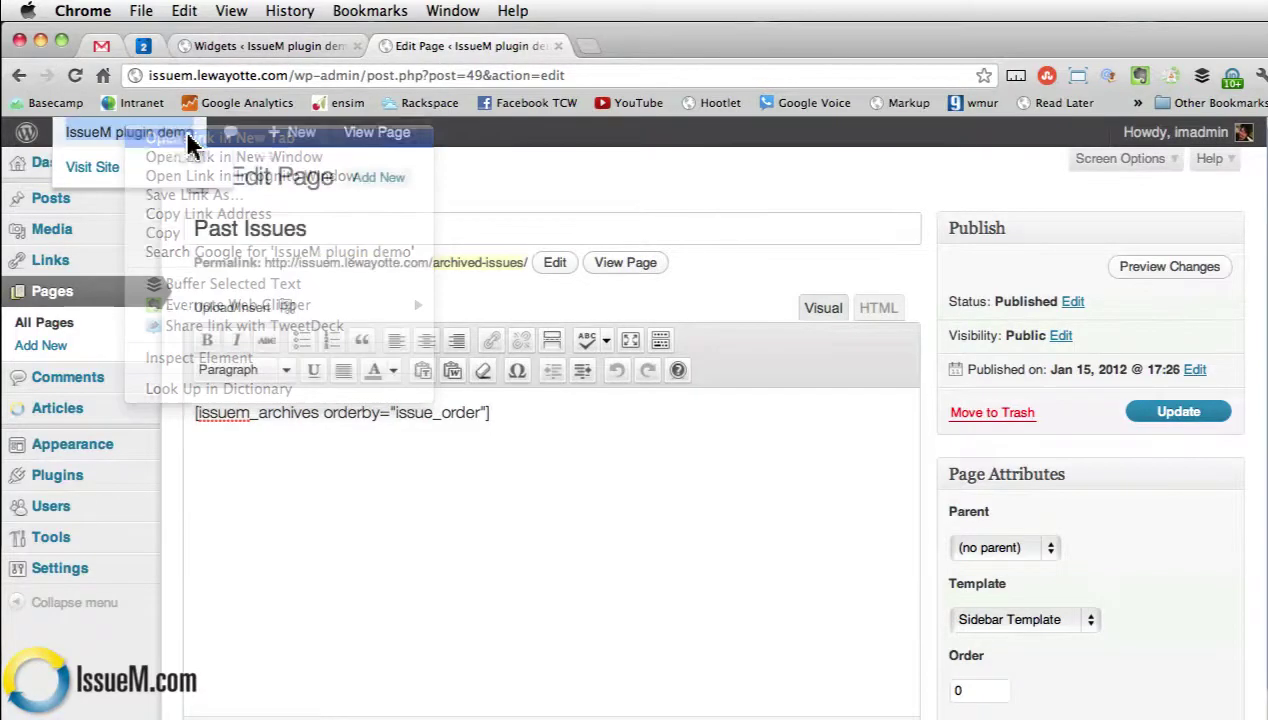
left_click(636, 47)
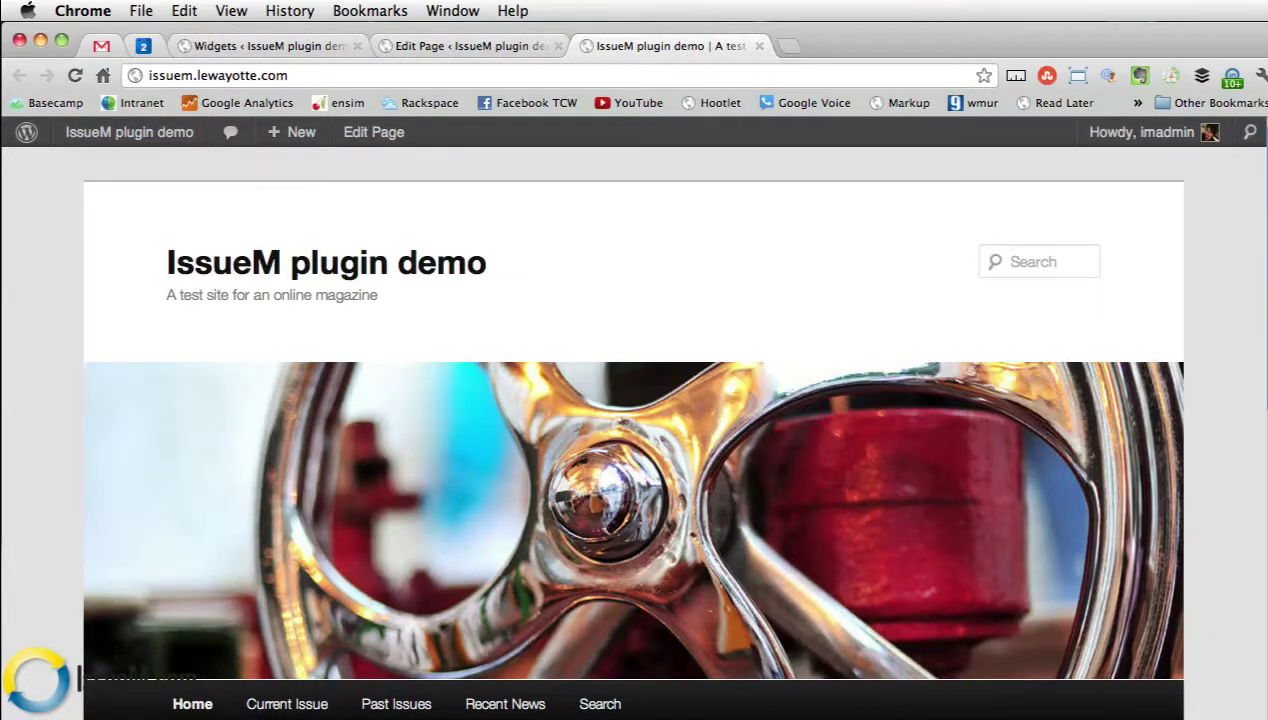
left_click(390, 705)
scroll(589, 688, "down", 1)
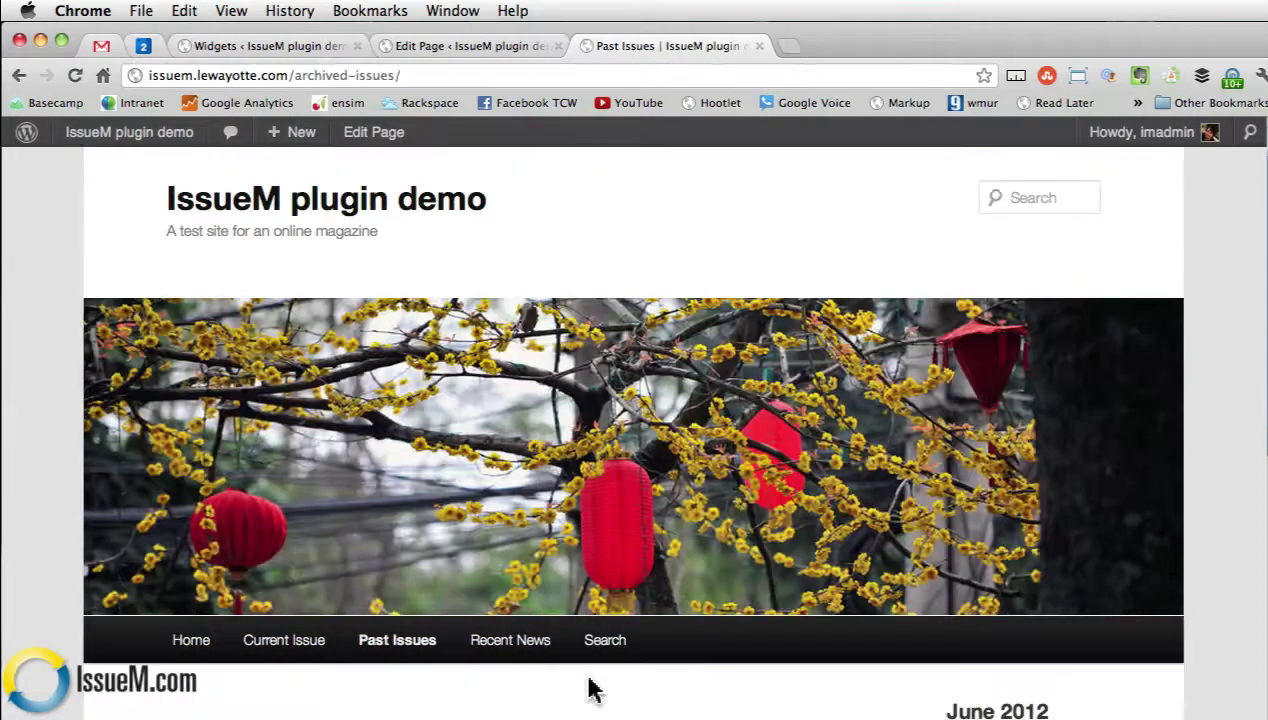
scroll(589, 688, "down", 5)
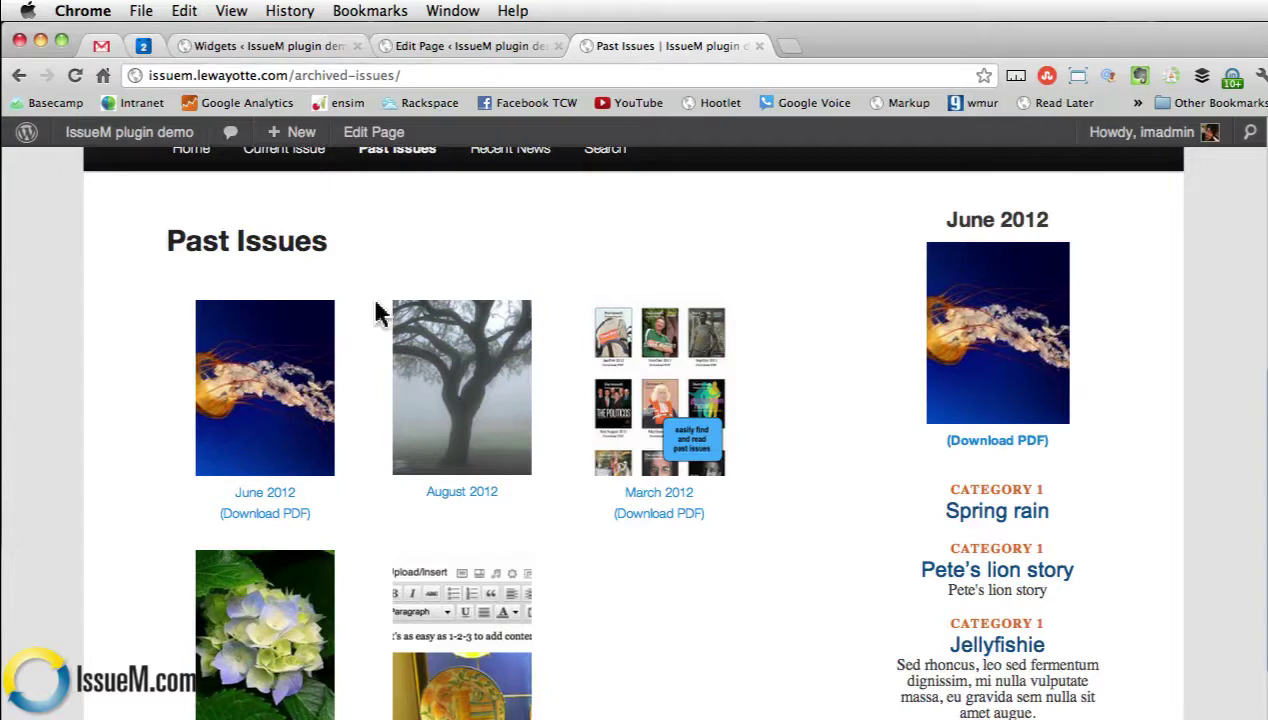
Return to the admin tab, open IssueM Help and read the default variables, accepted arguments and examples for [issuem_archives]
left_click(438, 48)
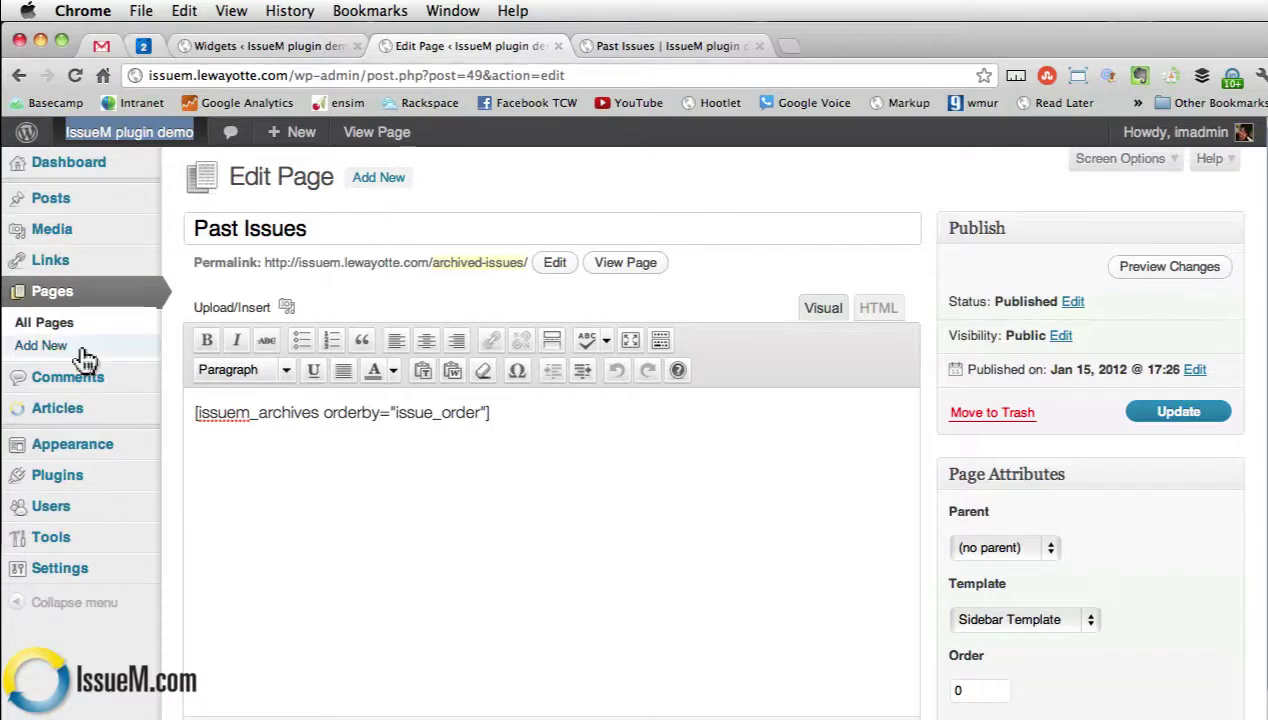
mouse_move(78, 420)
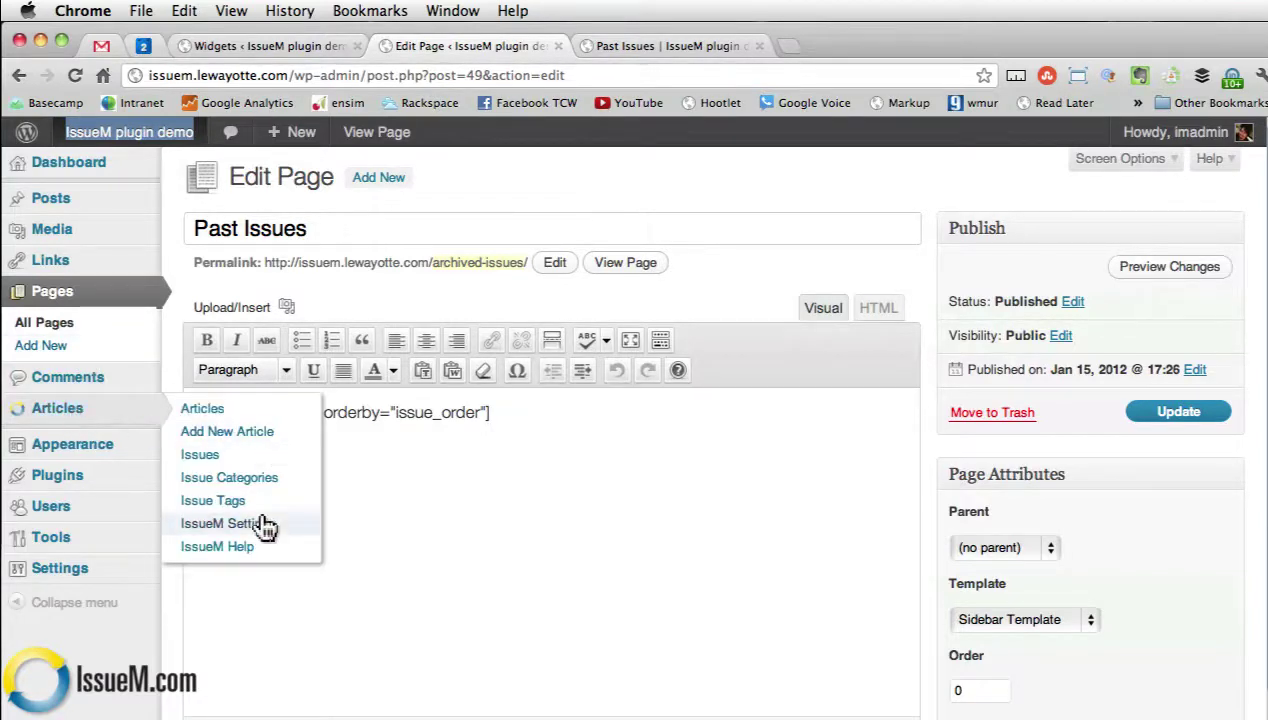
left_click(242, 548)
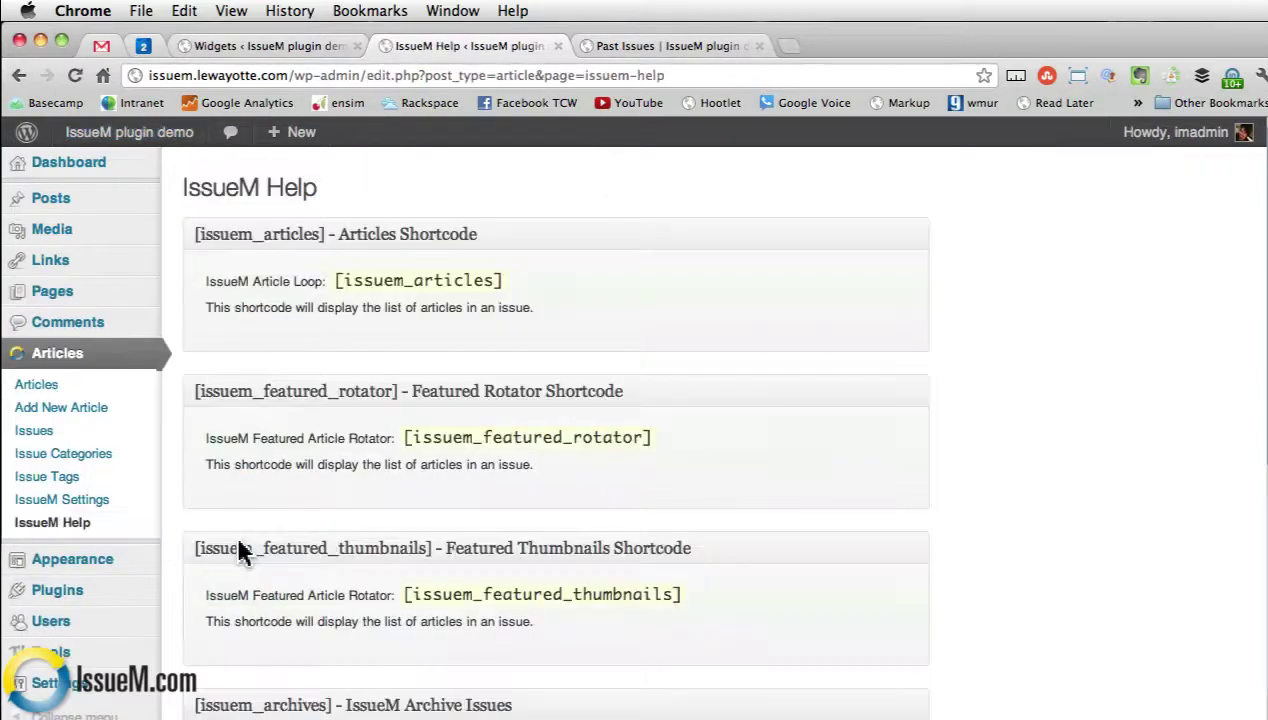
scroll(628, 594, "down", 5)
scroll(662, 594, "down", 5)
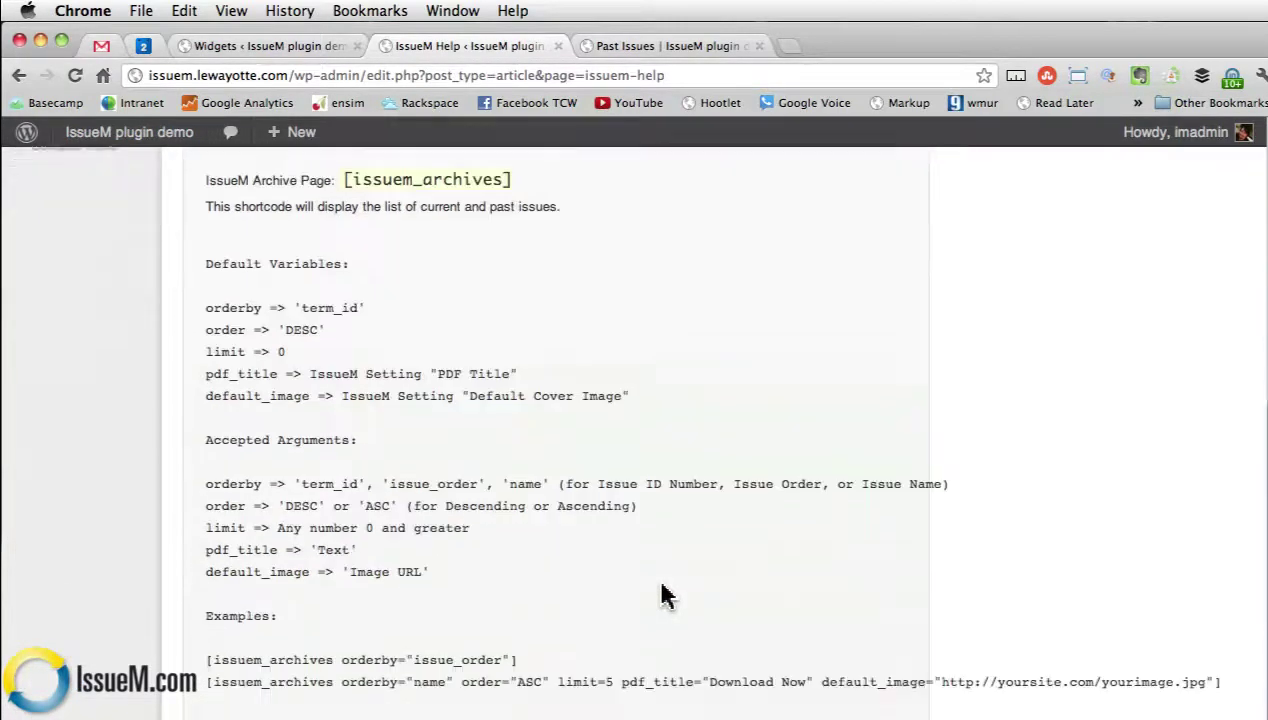
scroll(662, 594, "up", 2)
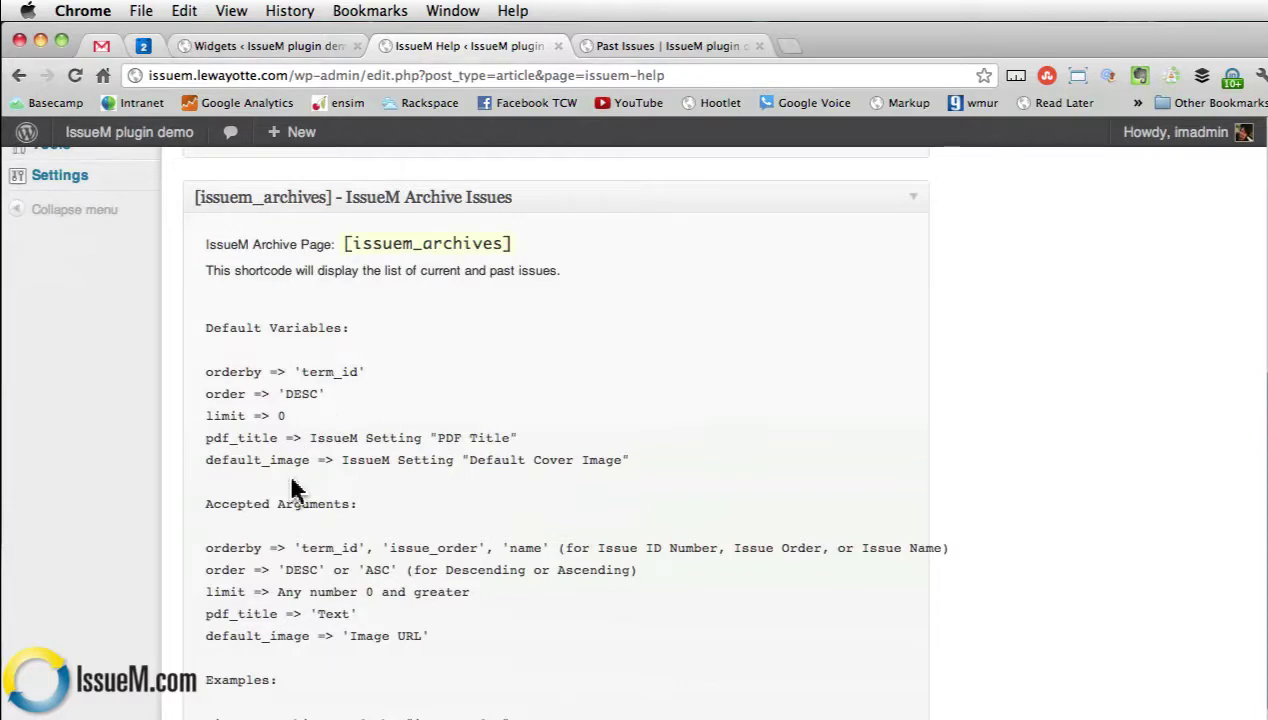
scroll(322, 580, "up", 9)
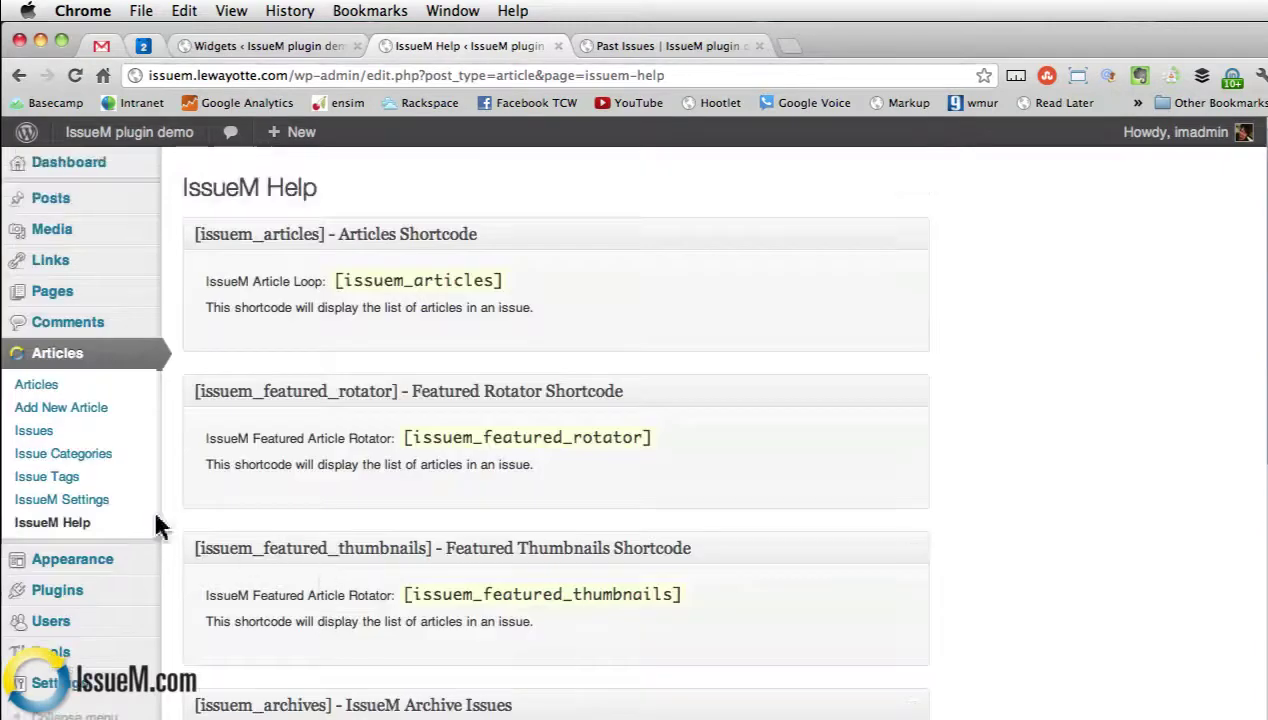
Open IssueM Settings, check the API key field and choose Current Issue as the Page for Articles
left_click(103, 499)
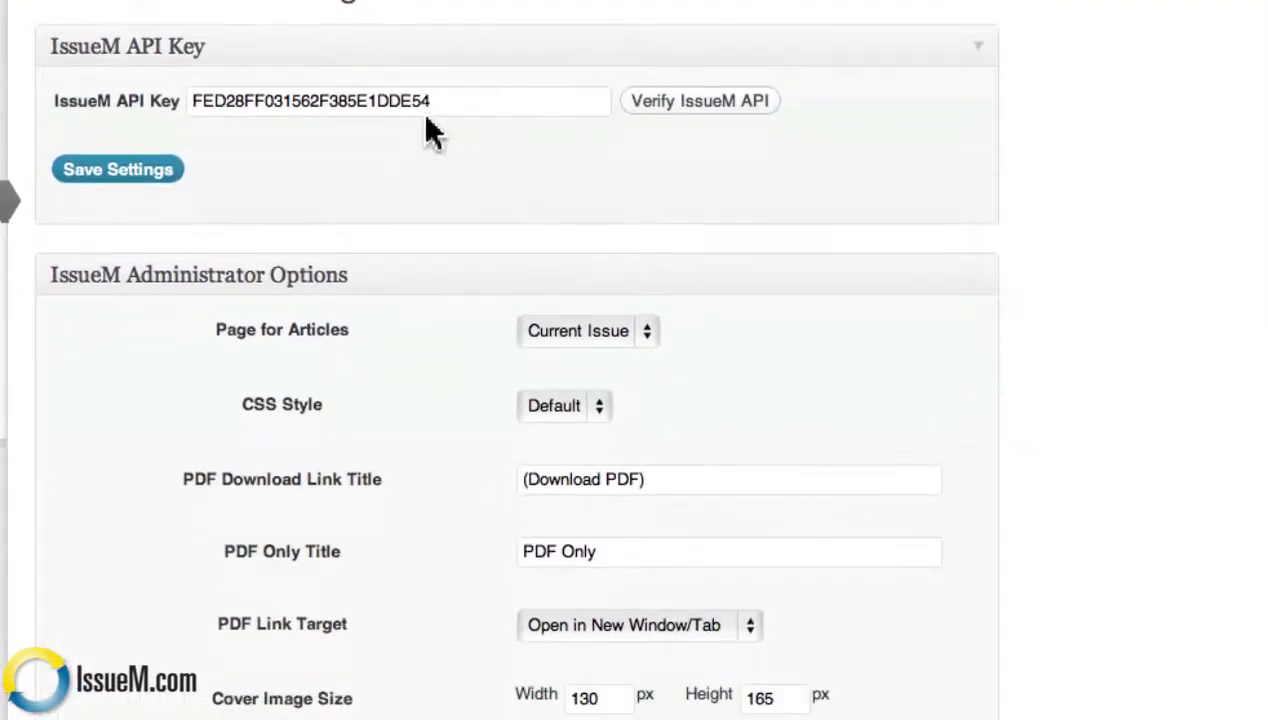
left_click(464, 95)
scroll(951, 419, "down", 3)
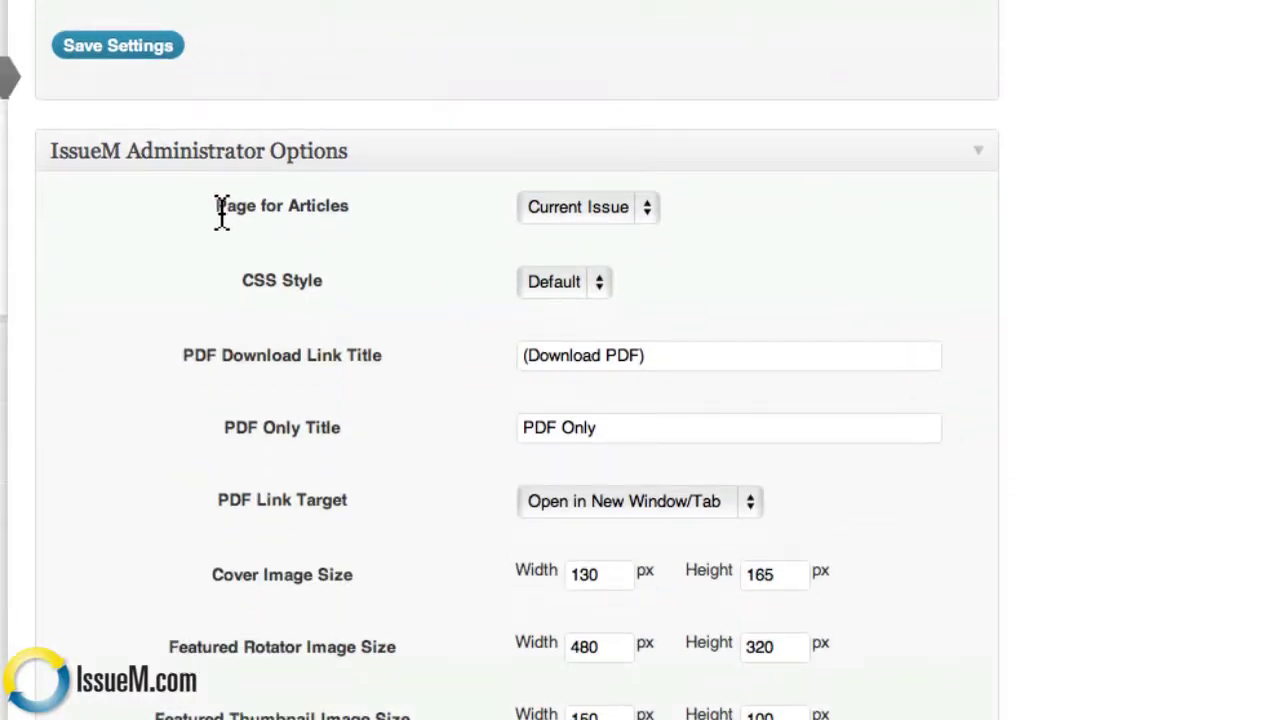
left_click(647, 212)
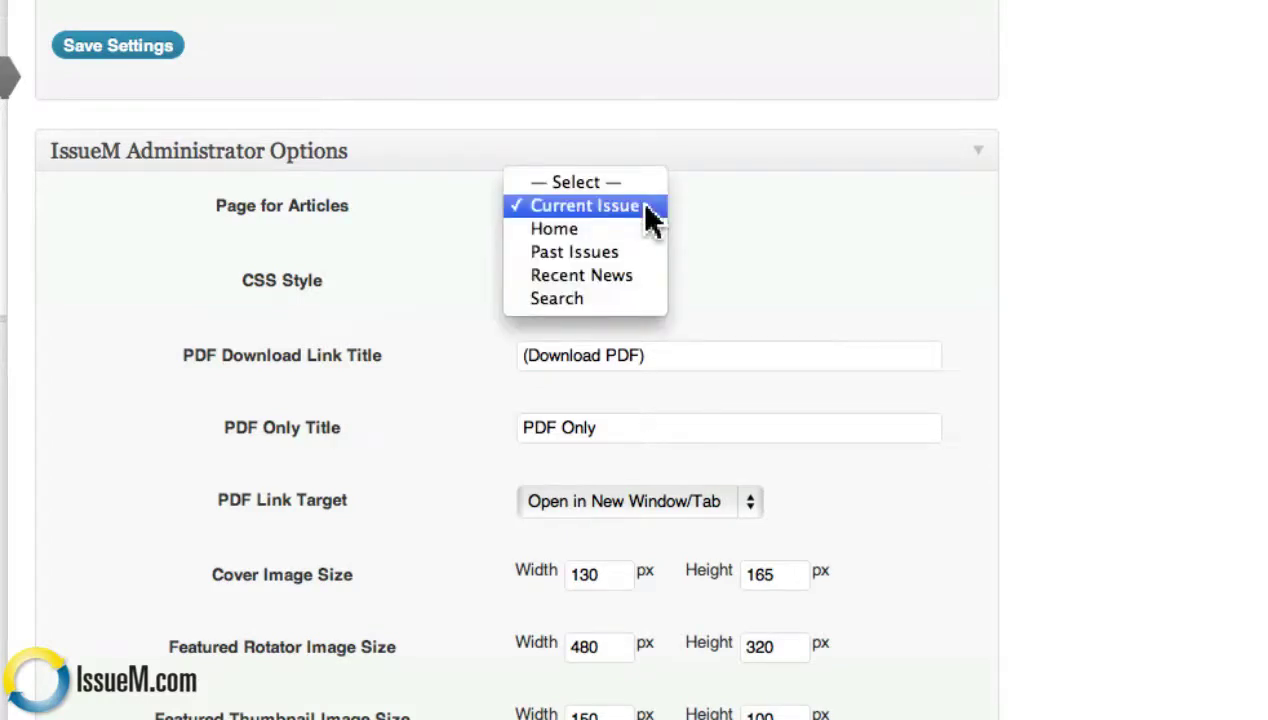
left_click(647, 210)
scroll(775, 275, "down", 1)
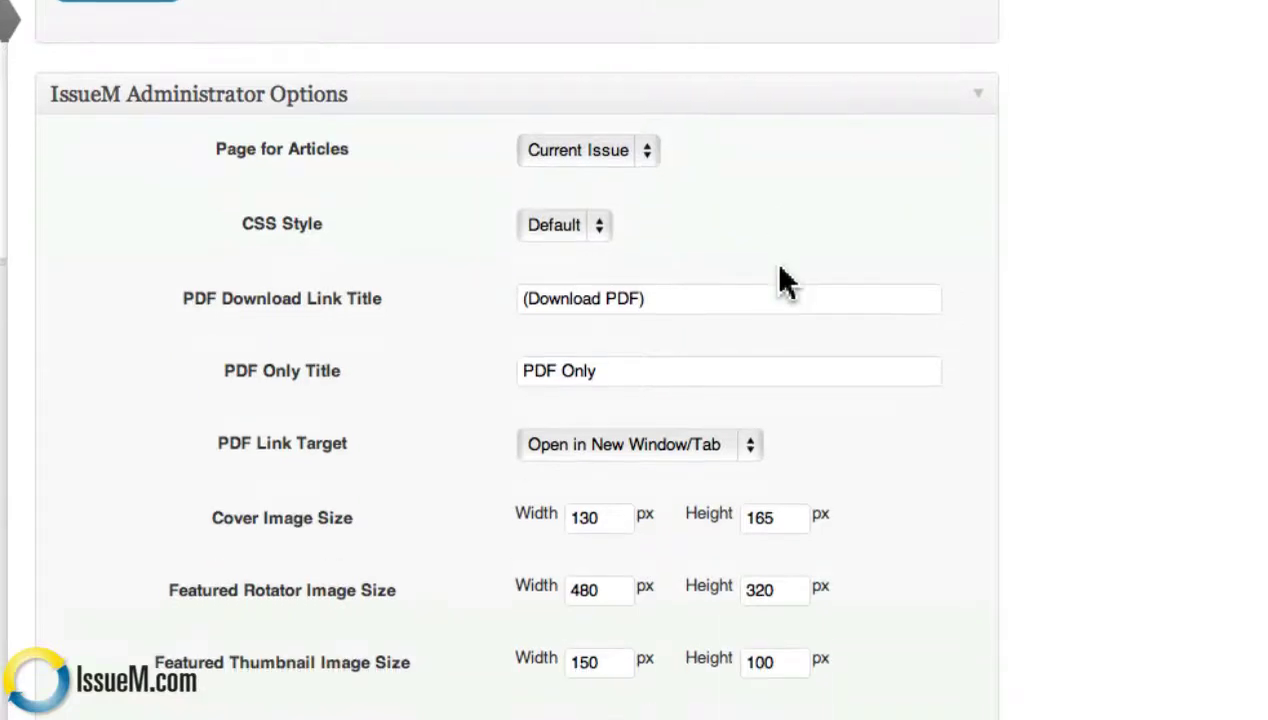
Check the available CSS Style options and leave the style on Default
left_click(597, 228)
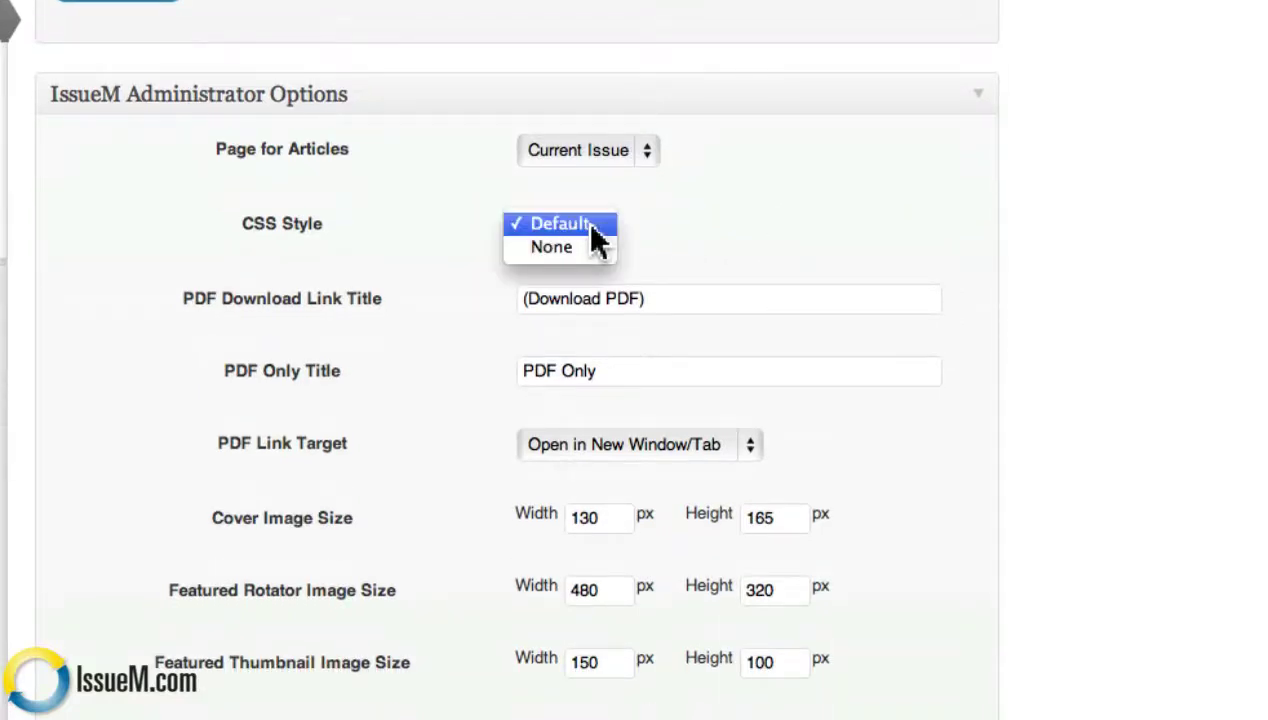
left_click(636, 228)
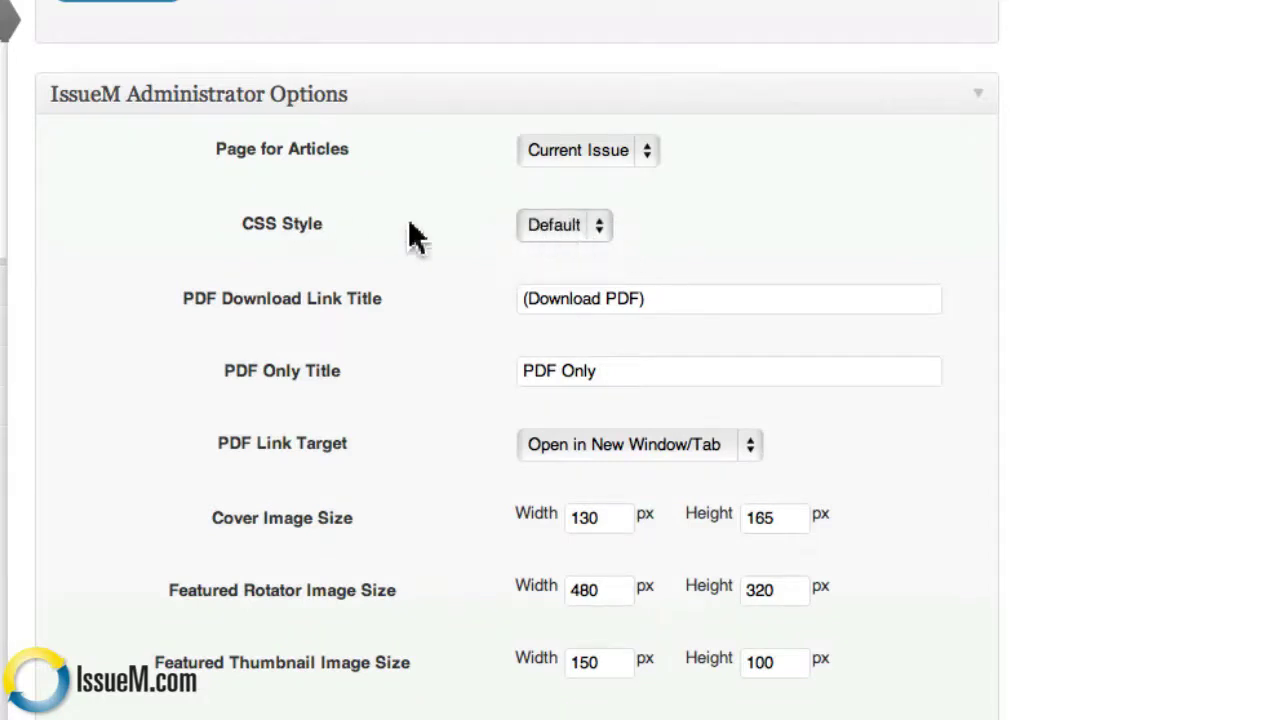
scroll(821, 235, "down", 3)
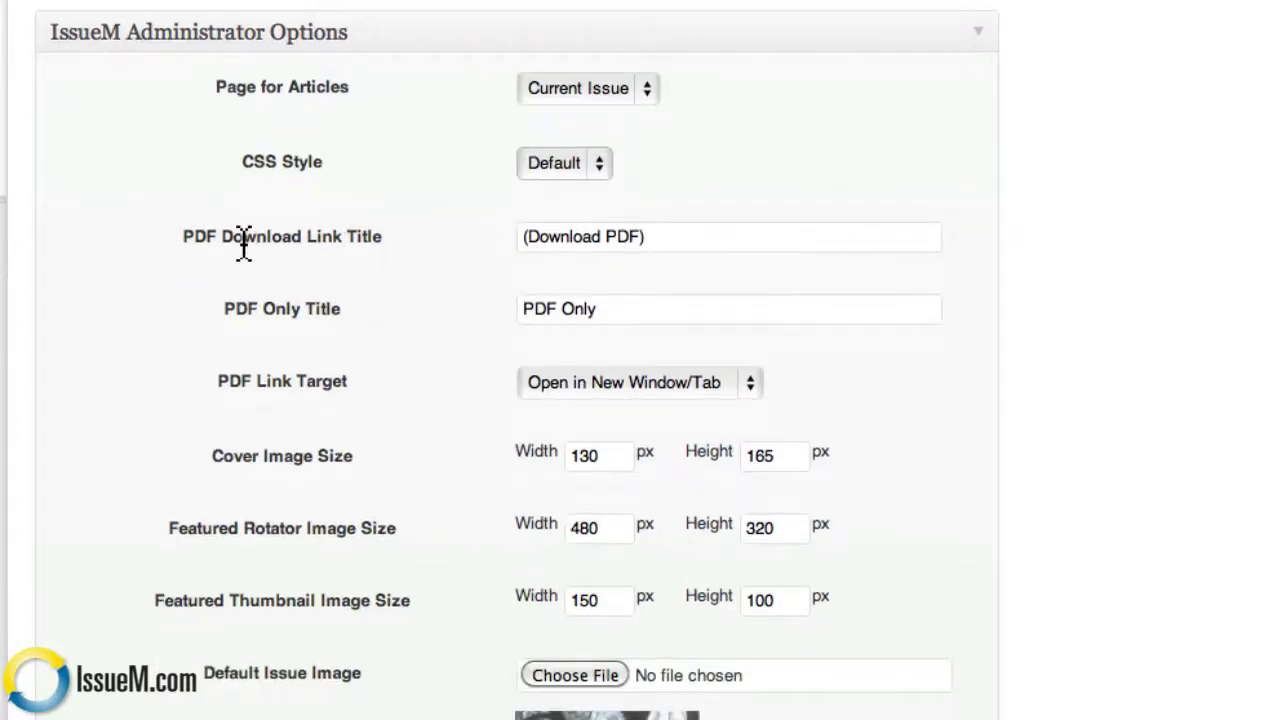
Locate the PDF Download Link Title setting and examine the matching download link under the February 2012 cover on the live Past Issues page
left_click(705, 237)
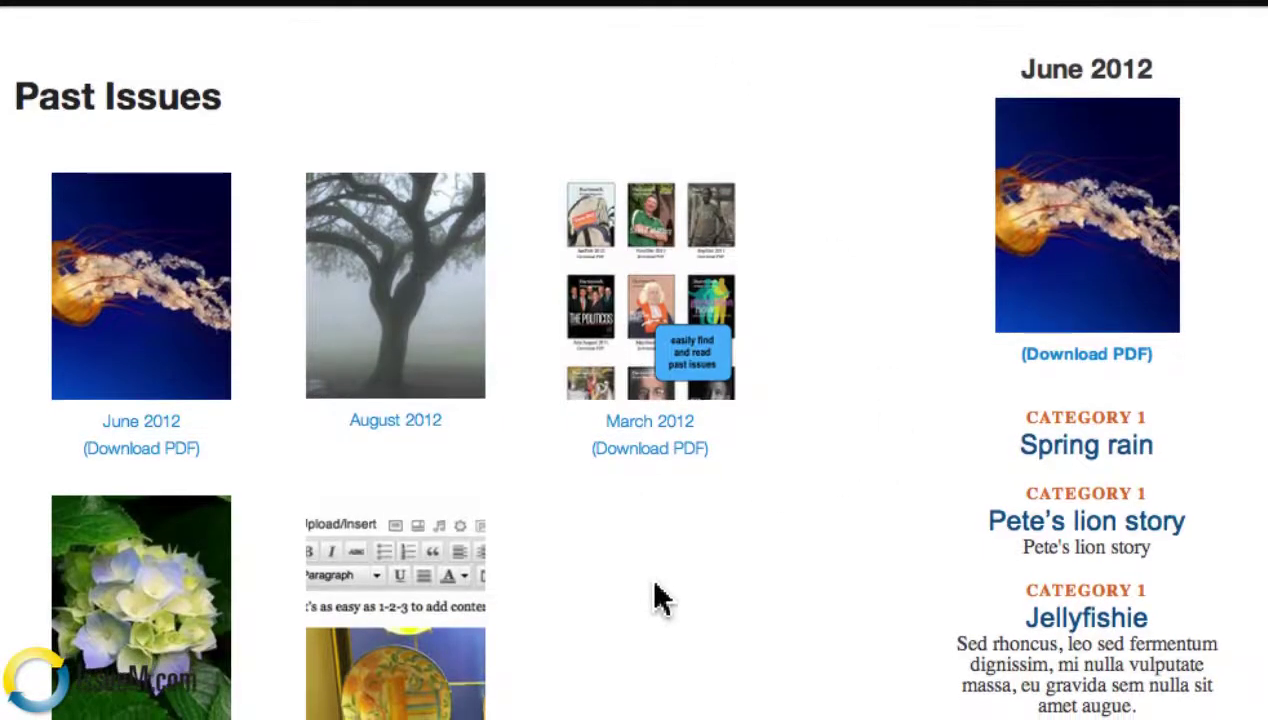
scroll(660, 597, "down", 3)
left_click_drag(76, 663, 188, 658)
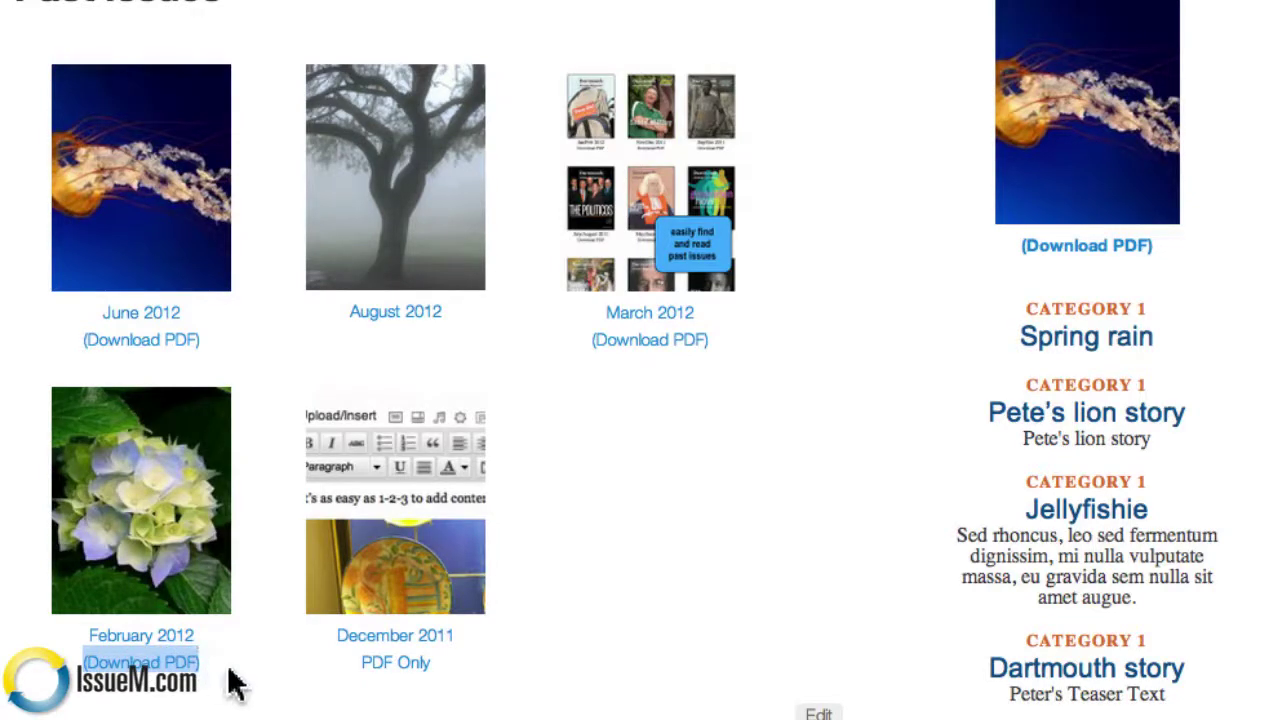
left_click(50, 675)
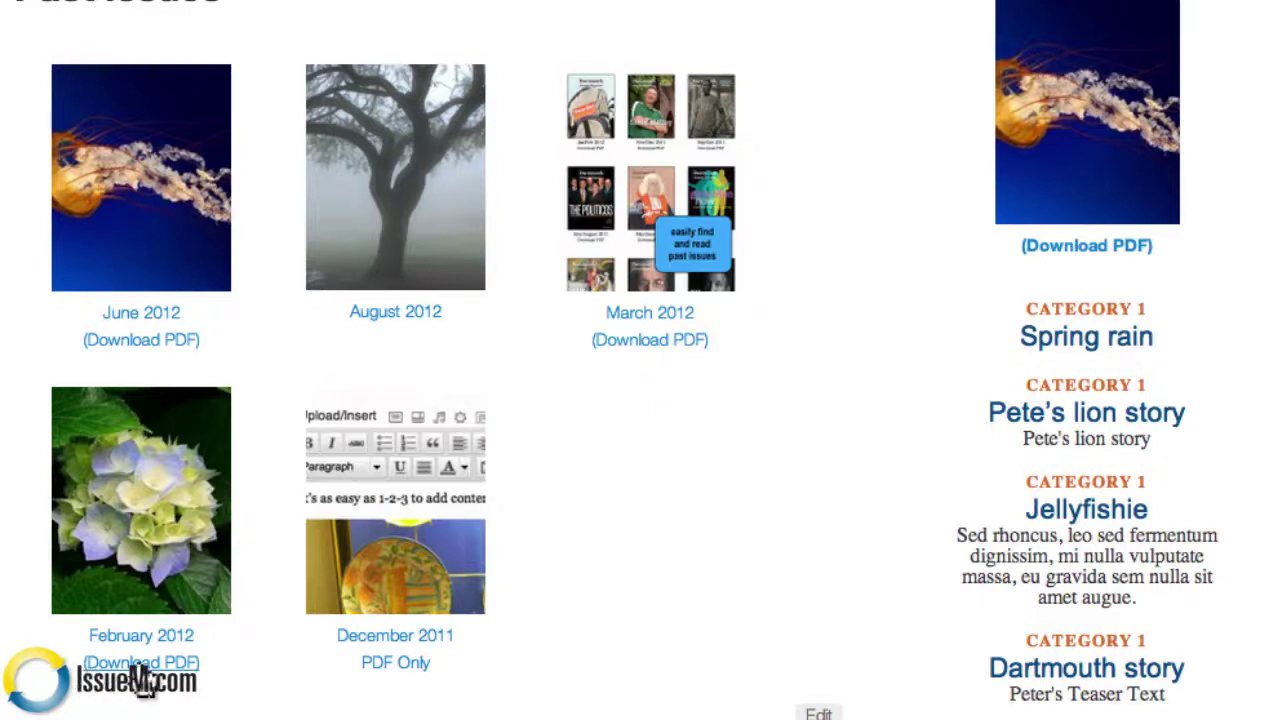
Highlight the download link under the February 2012 cover and set the PDF Download Link Title to (Download PDF)
left_click_drag(200, 664, 50, 676)
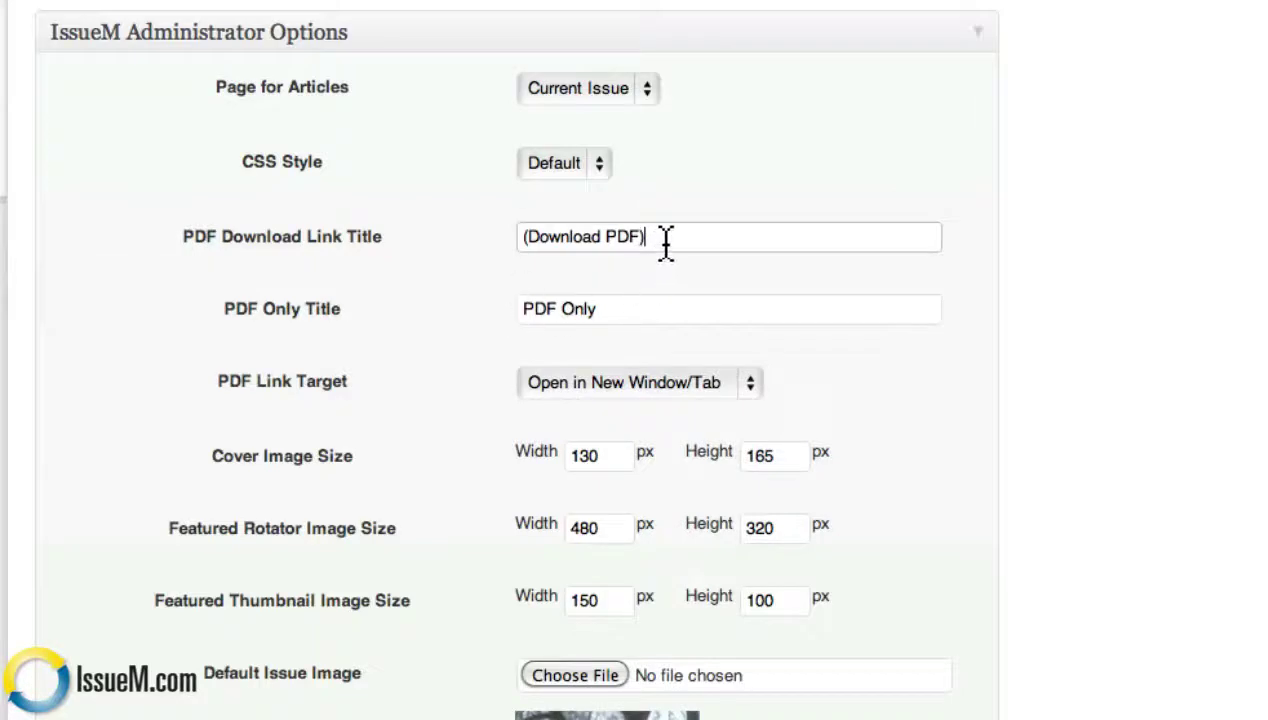
left_click(666, 240)
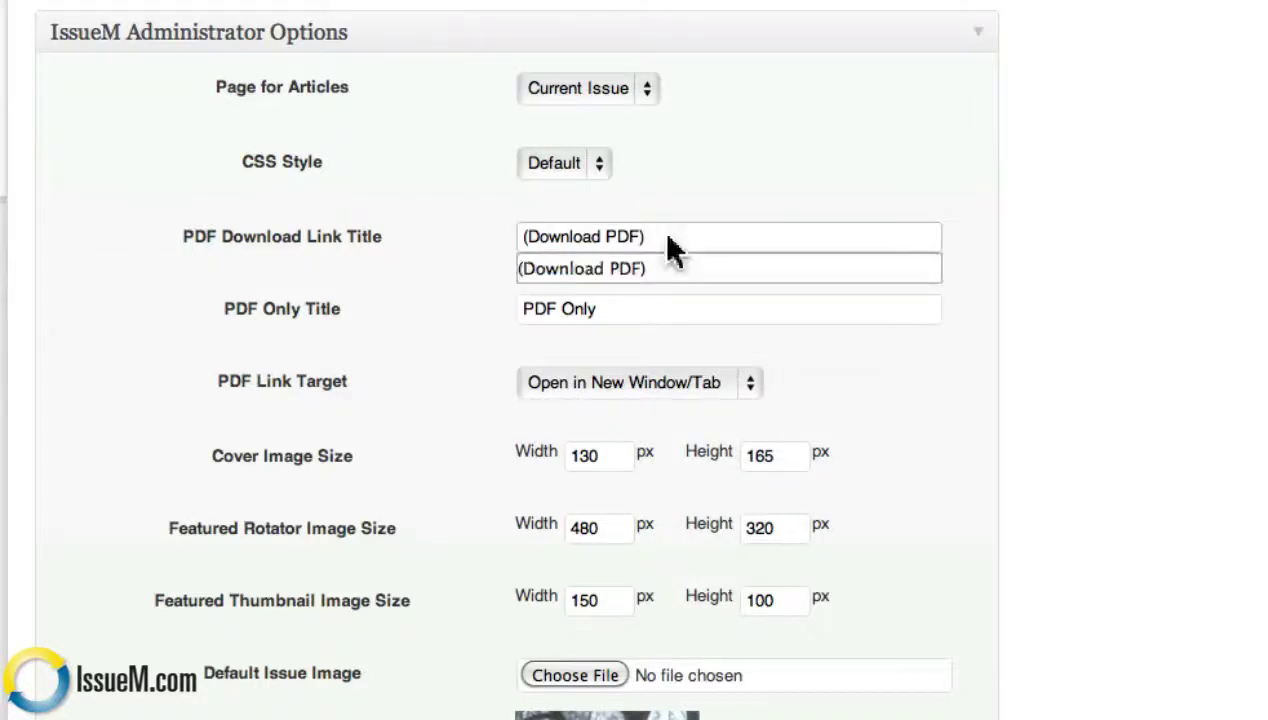
key("Down")
key("Return")
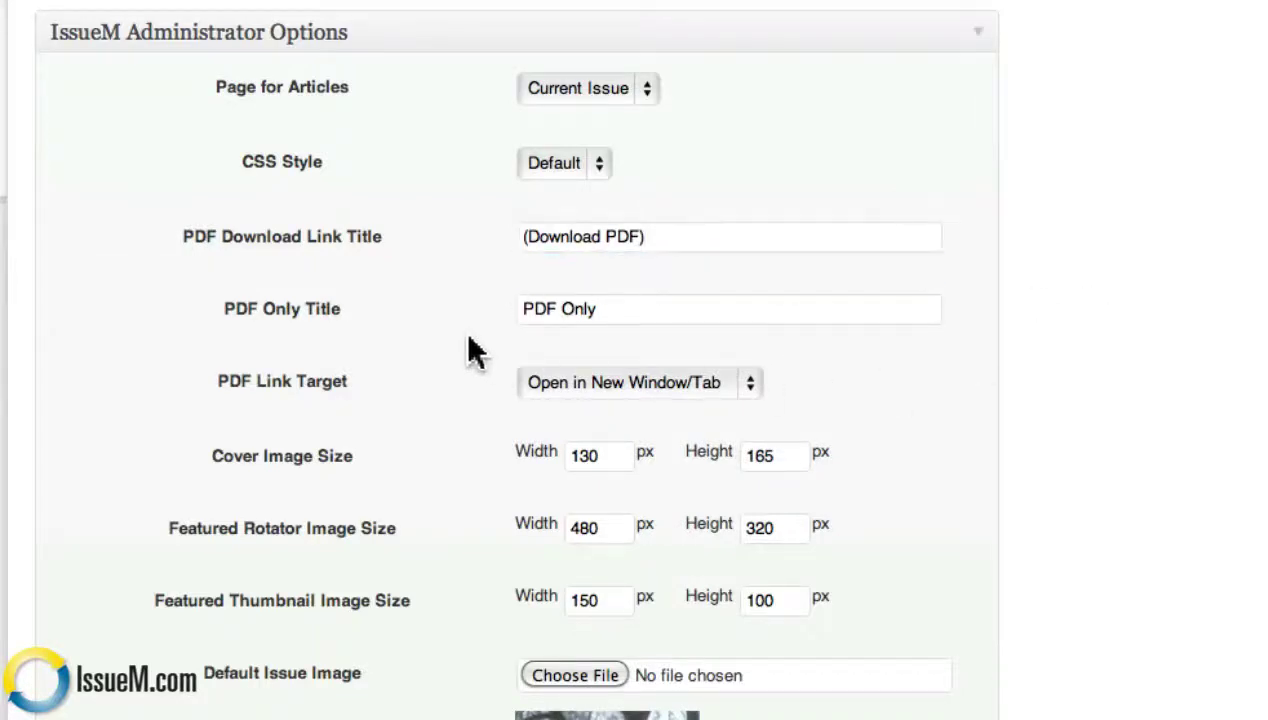
Locate the PDF Only Title setting and examine the matching link under the December 2011 cover on the live Past Issues page
left_click(668, 310)
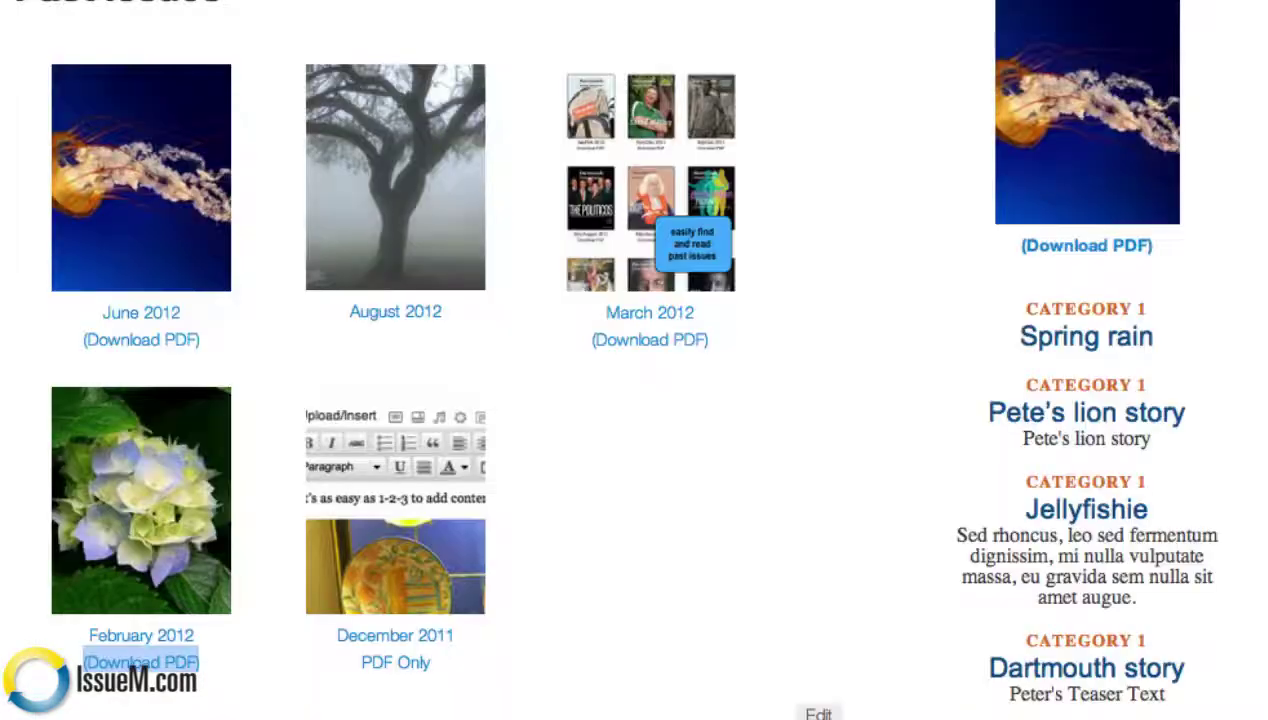
left_click_drag(432, 664, 359, 671)
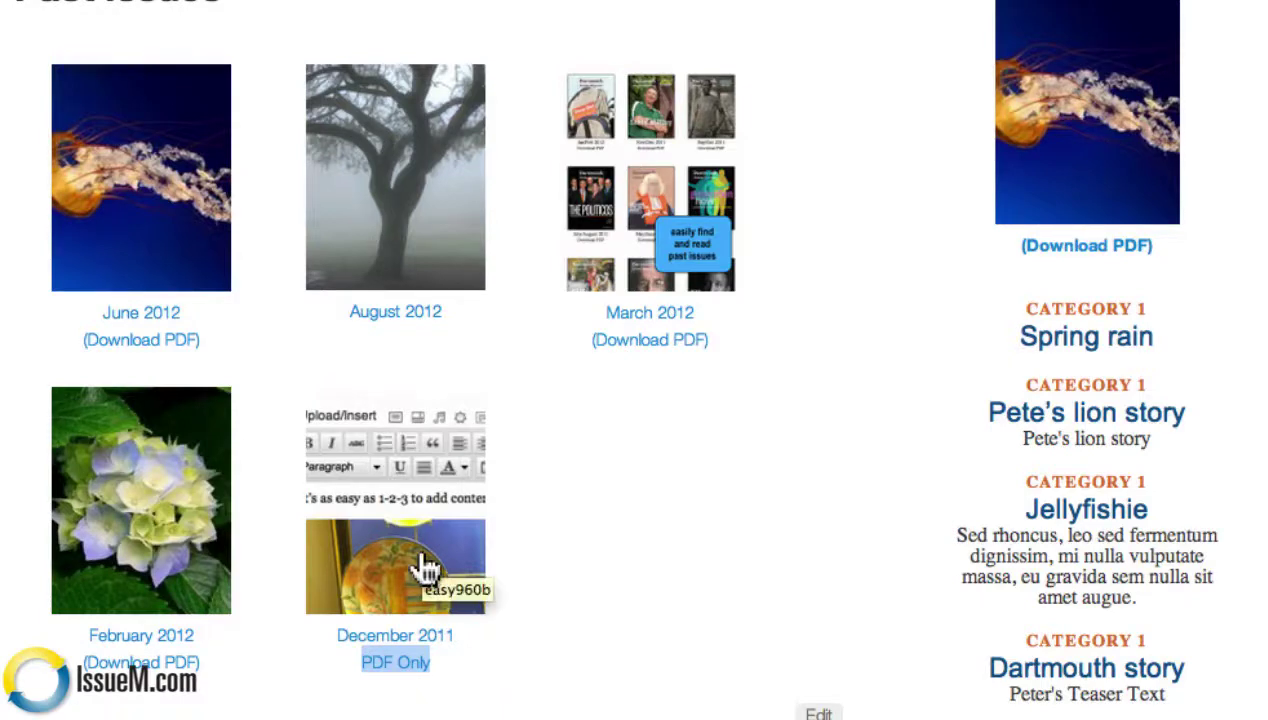
left_click(461, 680)
left_click_drag(461, 680, 419, 680)
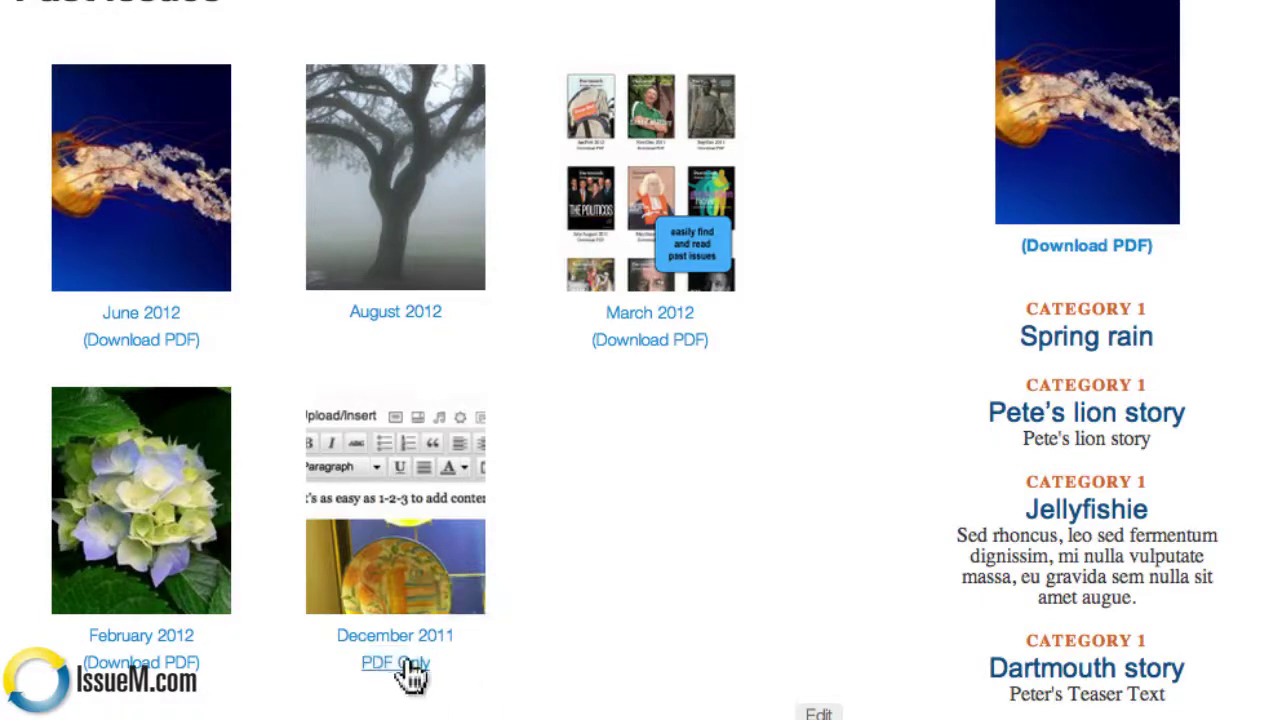
left_click(343, 676)
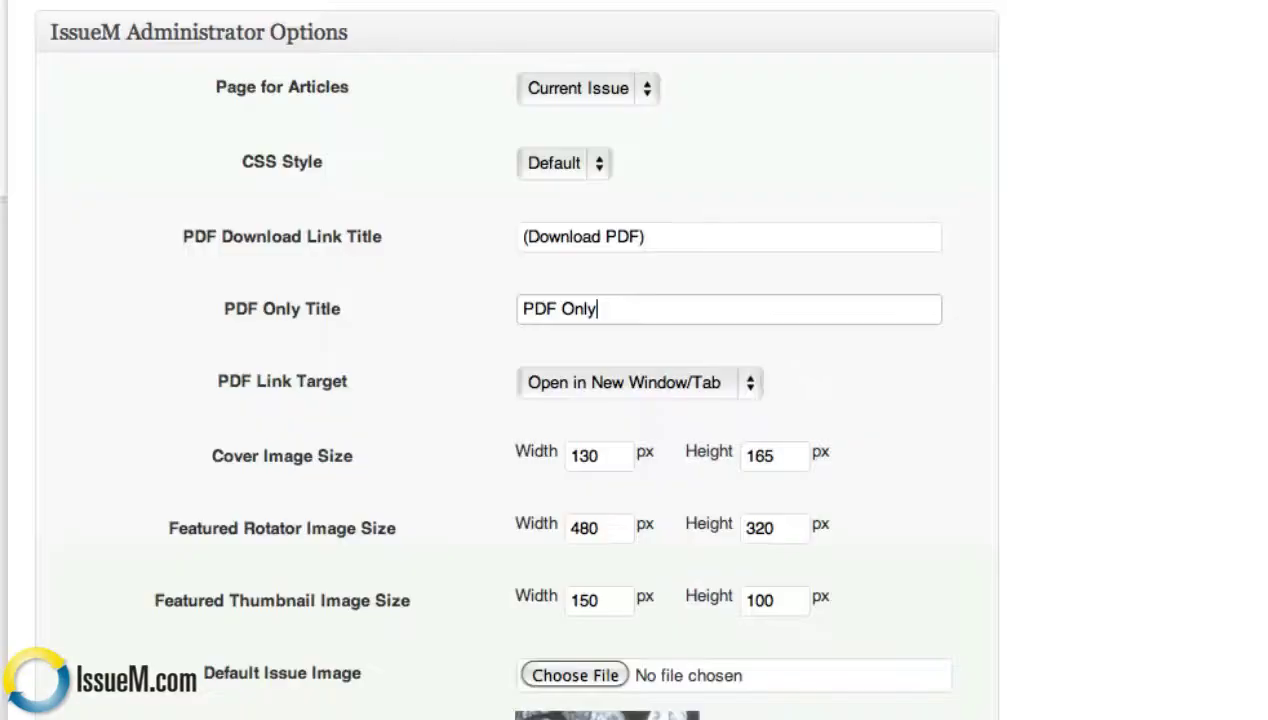
Review the PDF Link Target choices and keep Open in New Window/Tab selected
scroll(960, 380, "down", 2)
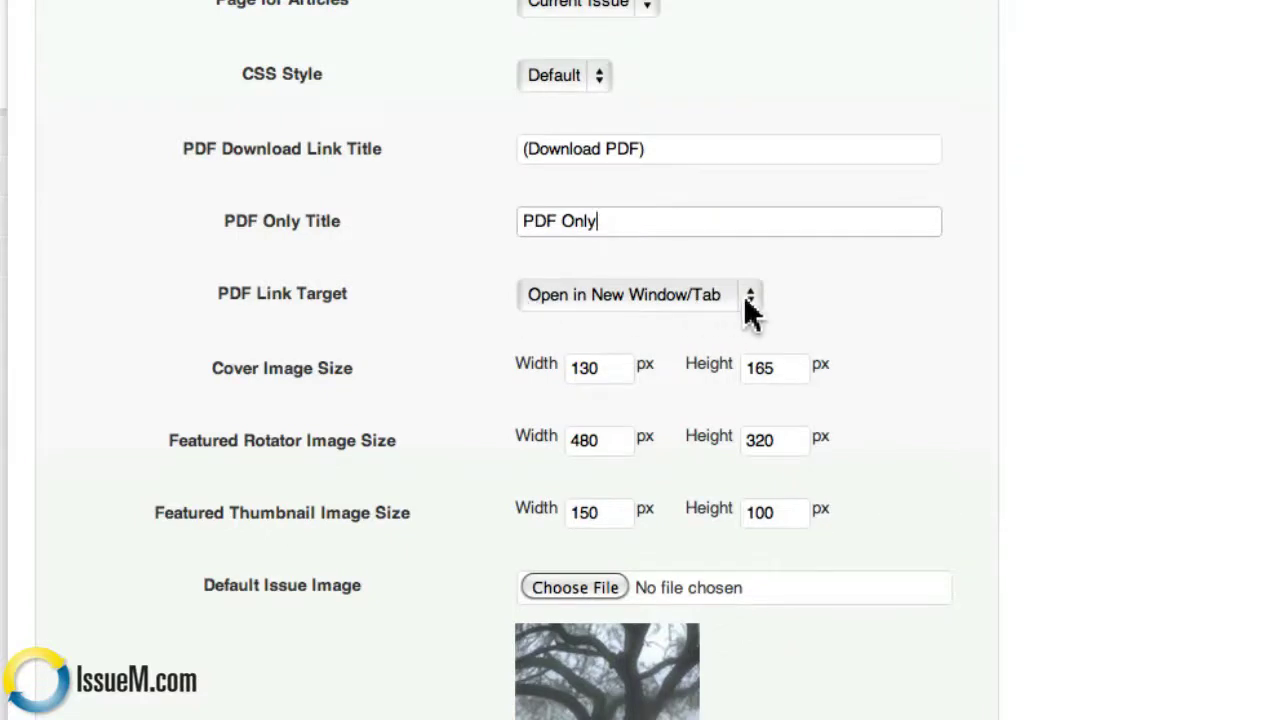
left_click(744, 297)
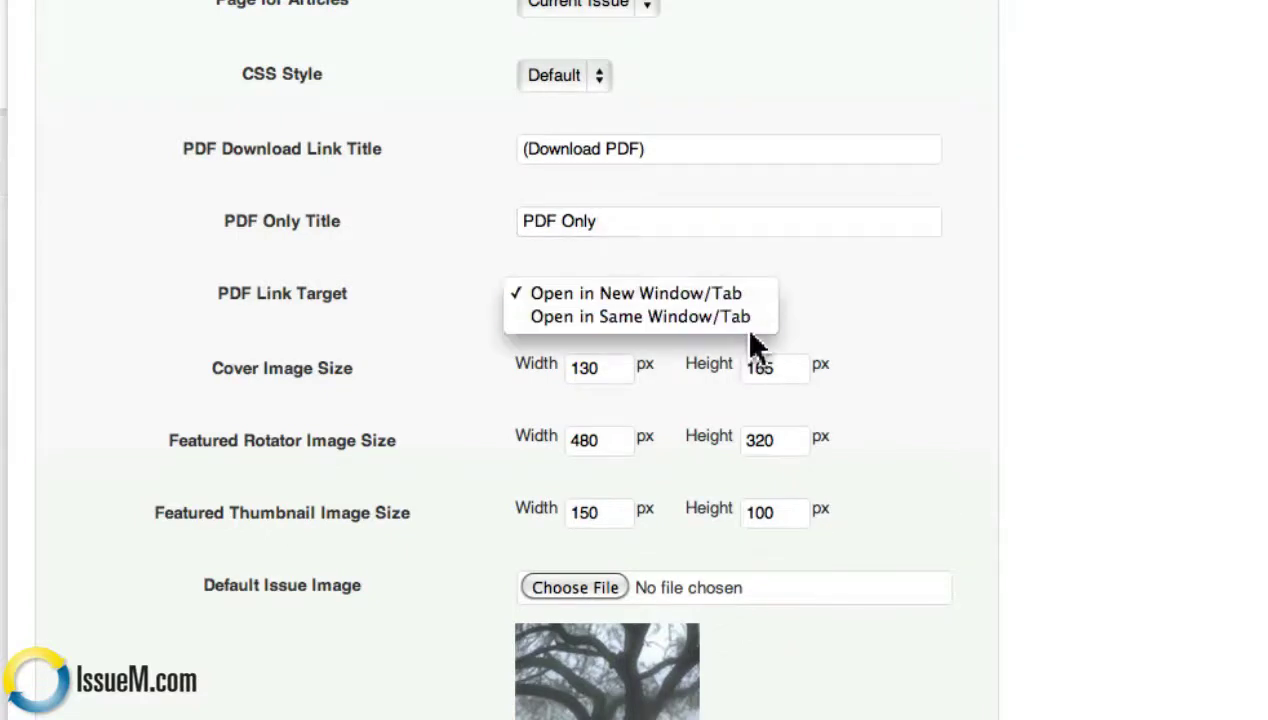
left_click(765, 292)
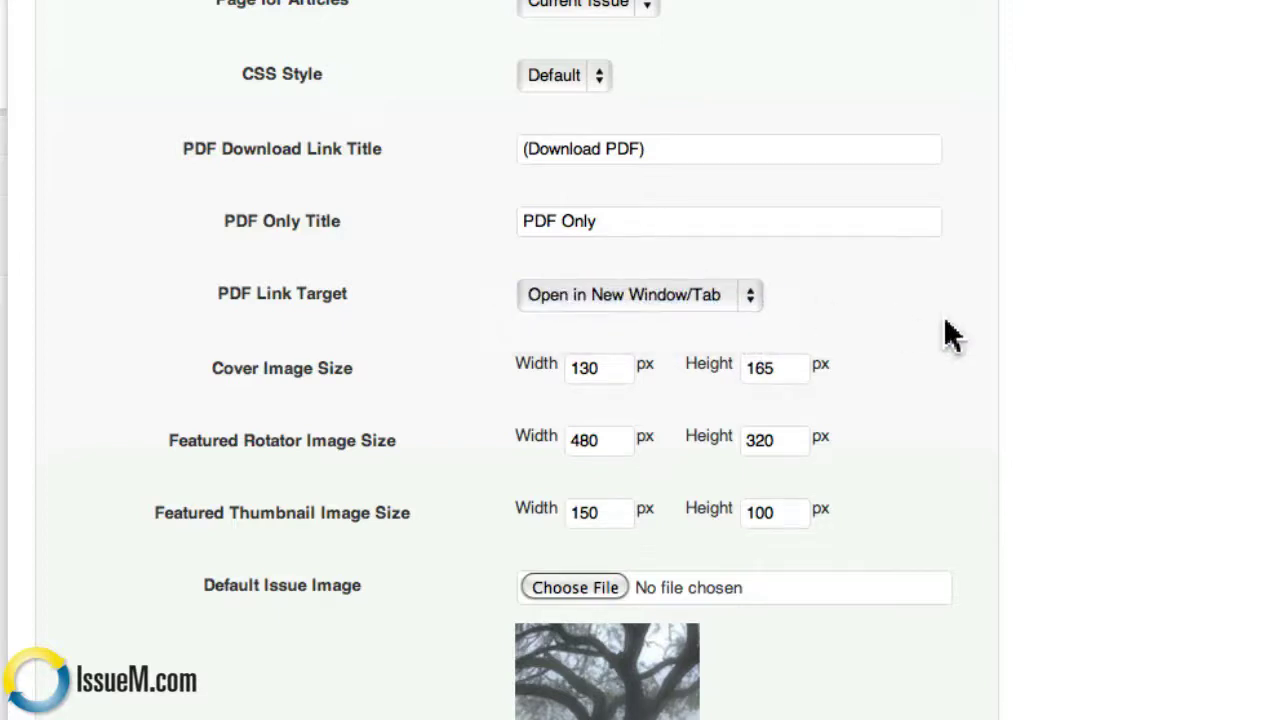
Check the covers on the Past Issues page, and review the Featured Rotator and Featured Thumbnail Image Size settings
scroll(950, 335, "down", 2)
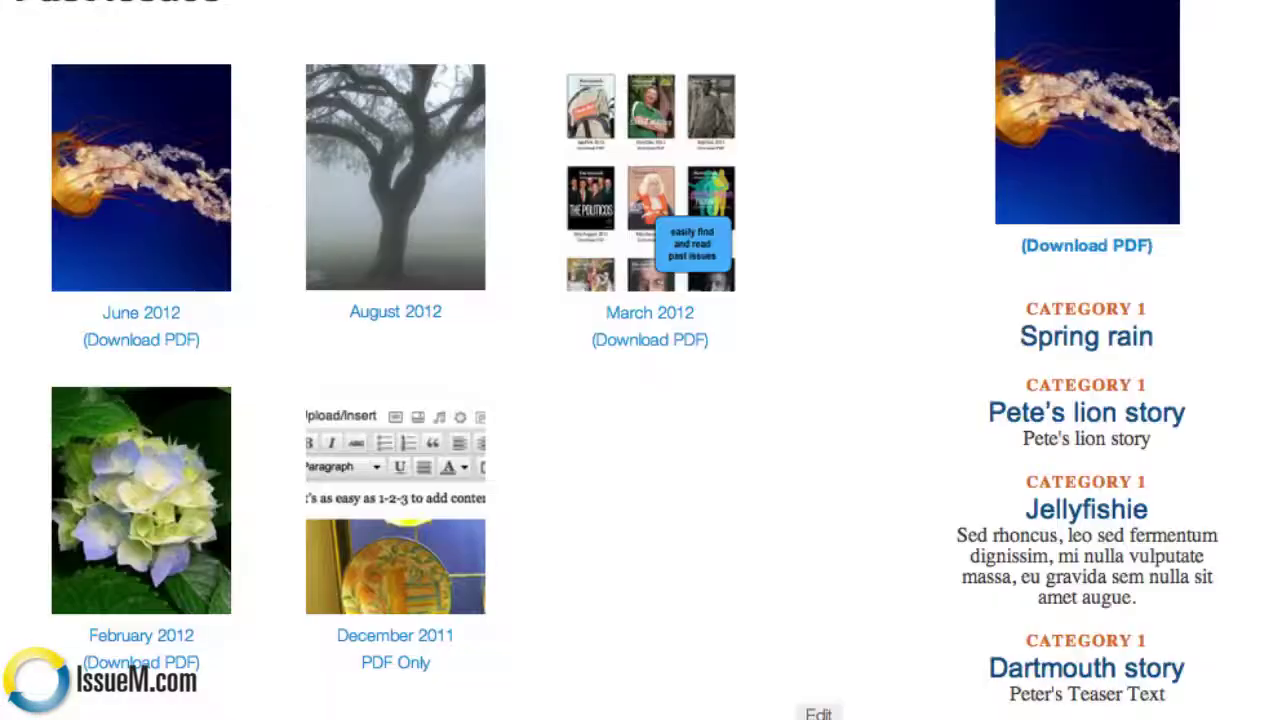
scroll(910, 238, "up", 2)
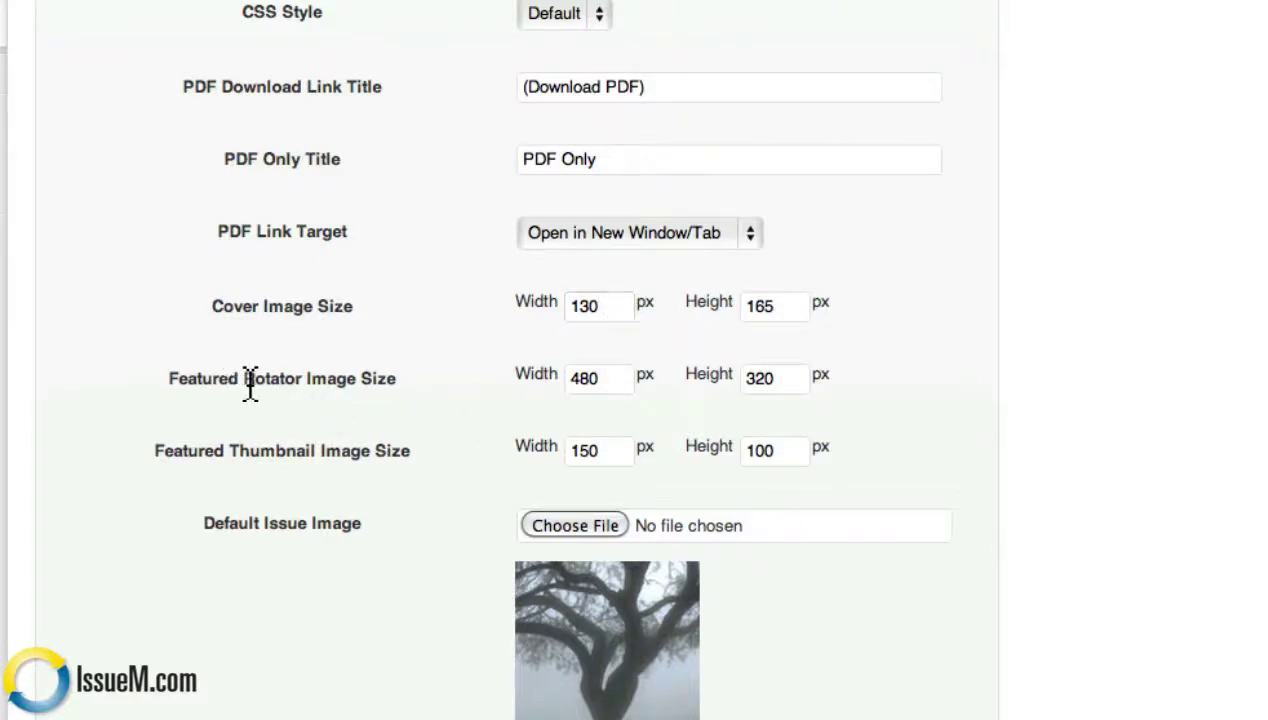
left_click_drag(230, 380, 409, 378)
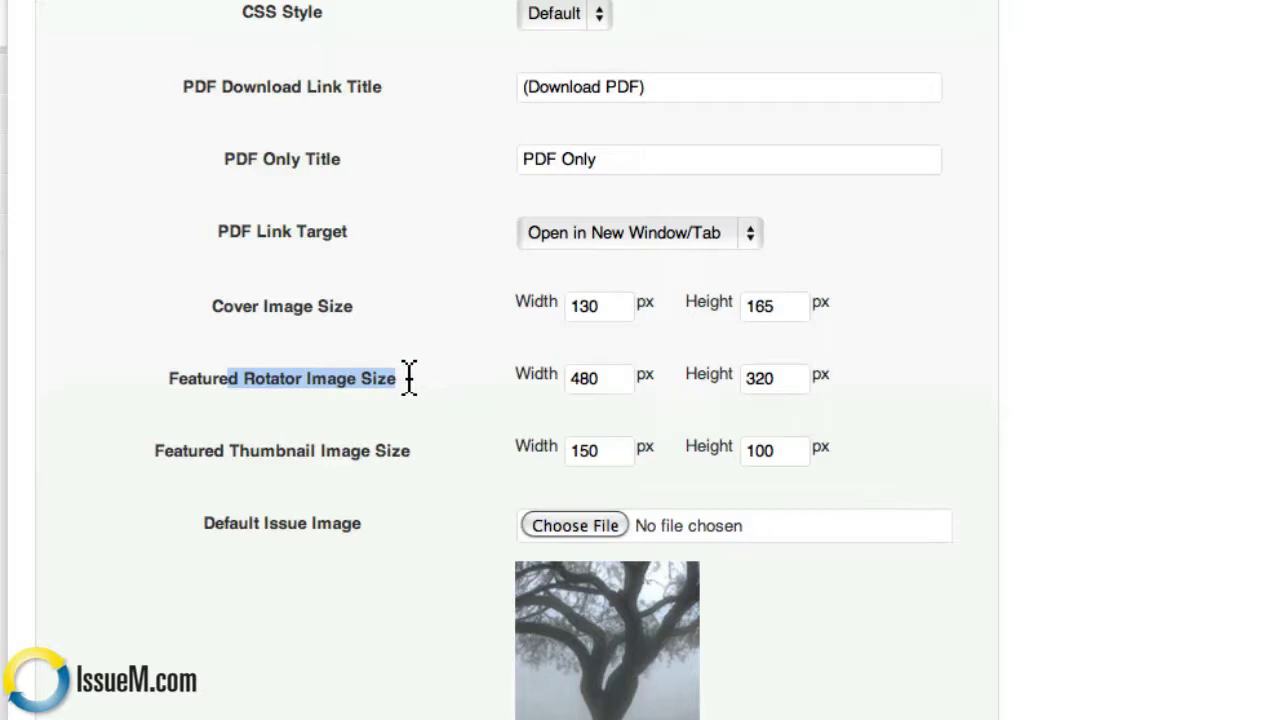
left_click(604, 379)
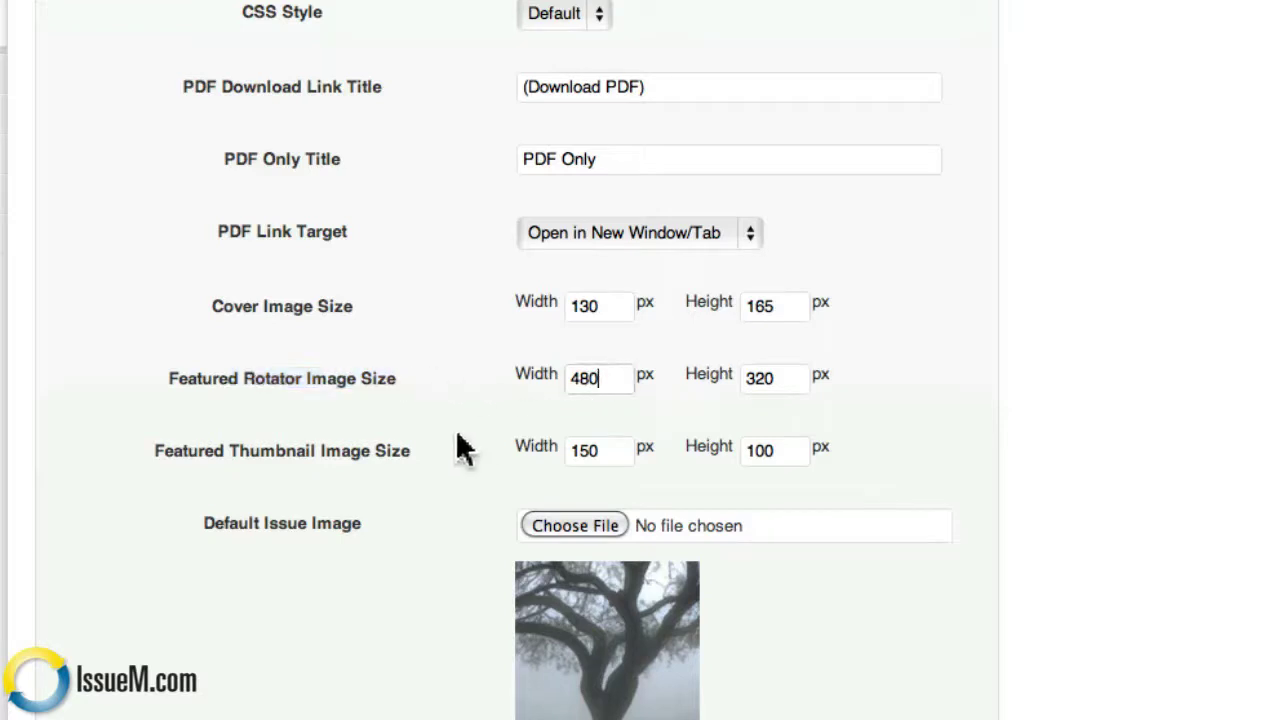
left_click_drag(233, 452, 416, 450)
left_click(610, 450)
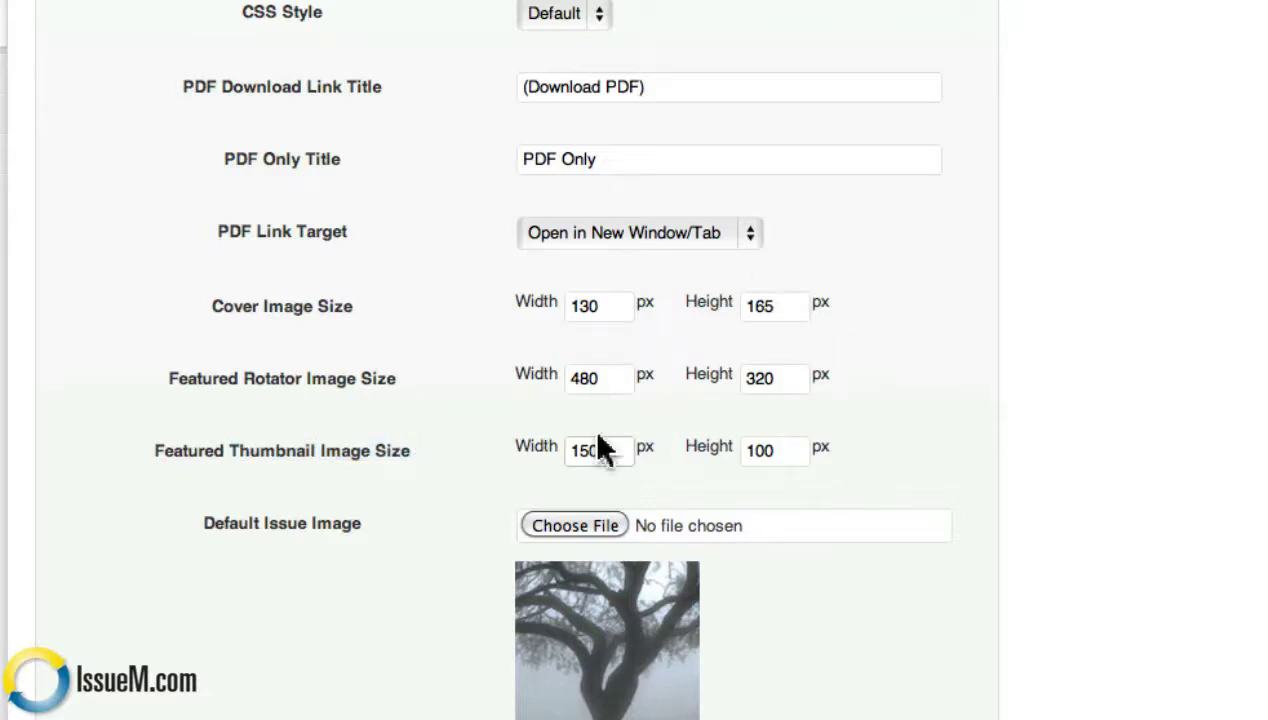
scroll(1030, 520, "down", 3)
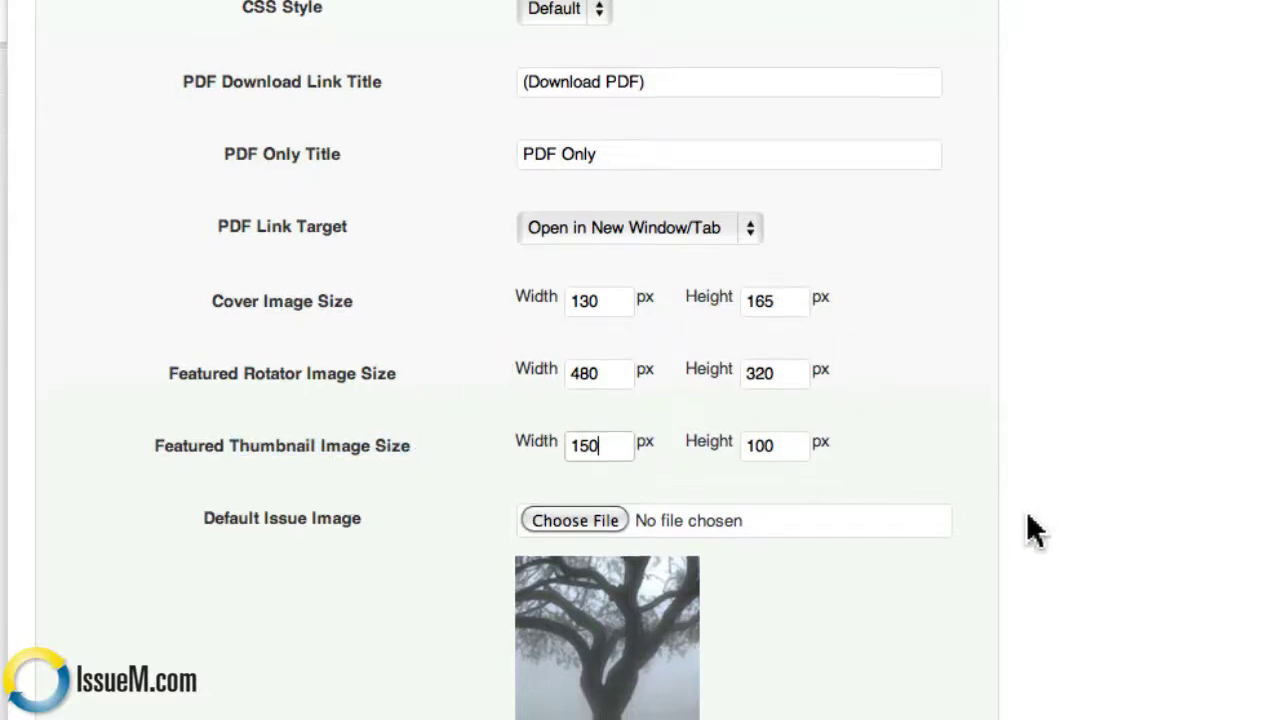
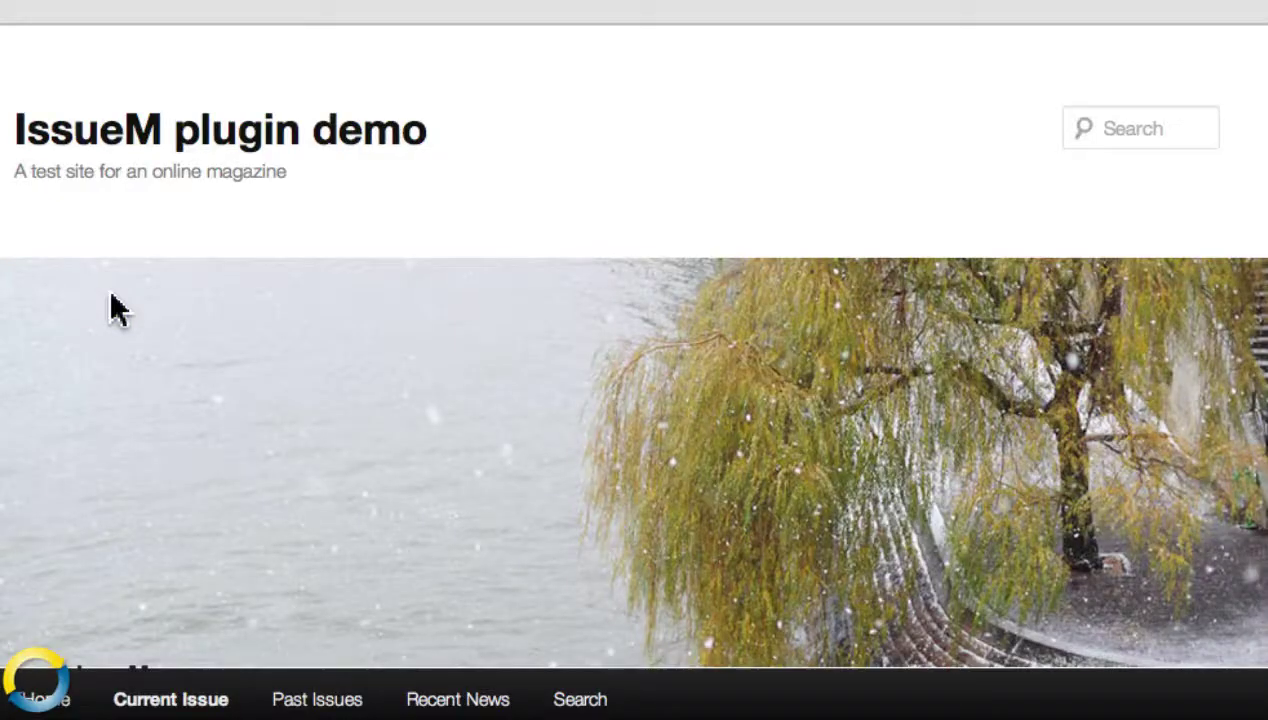
Examine the featured rotator and the bylines under the featured thumbnails on the live Current Issue page
scroll(546, 518, "down", 7)
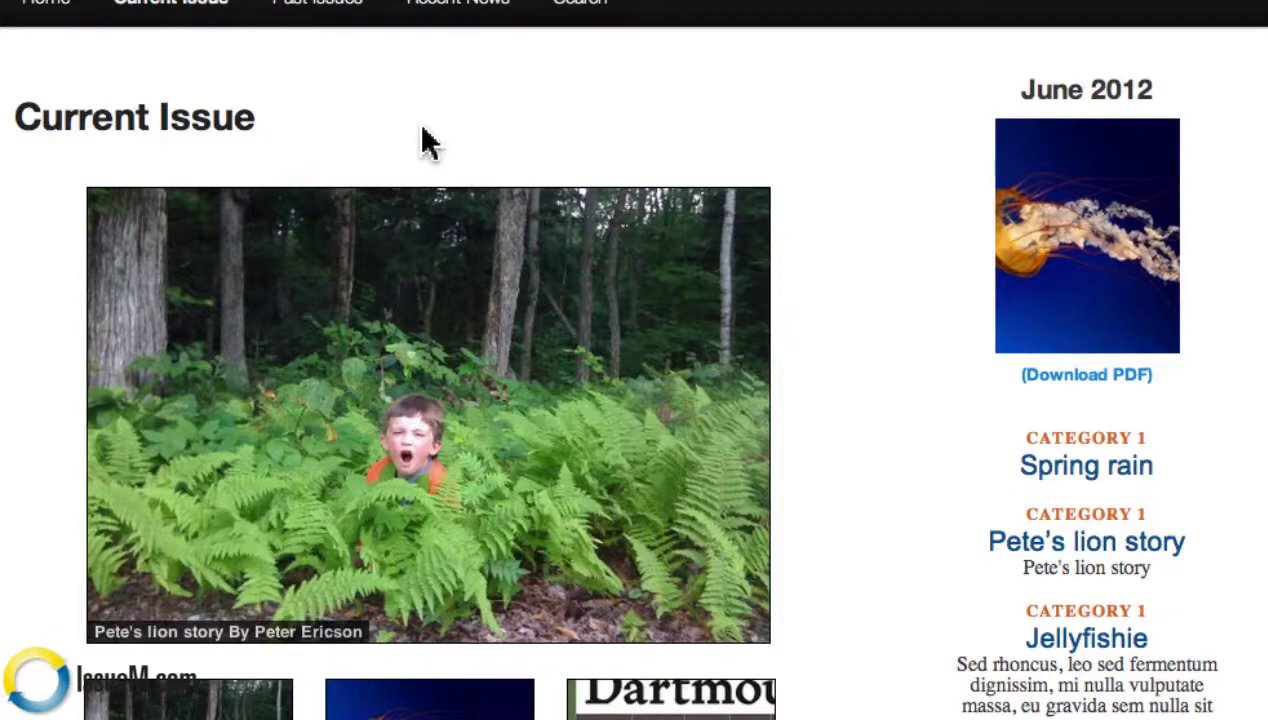
scroll(785, 548, "down", 5)
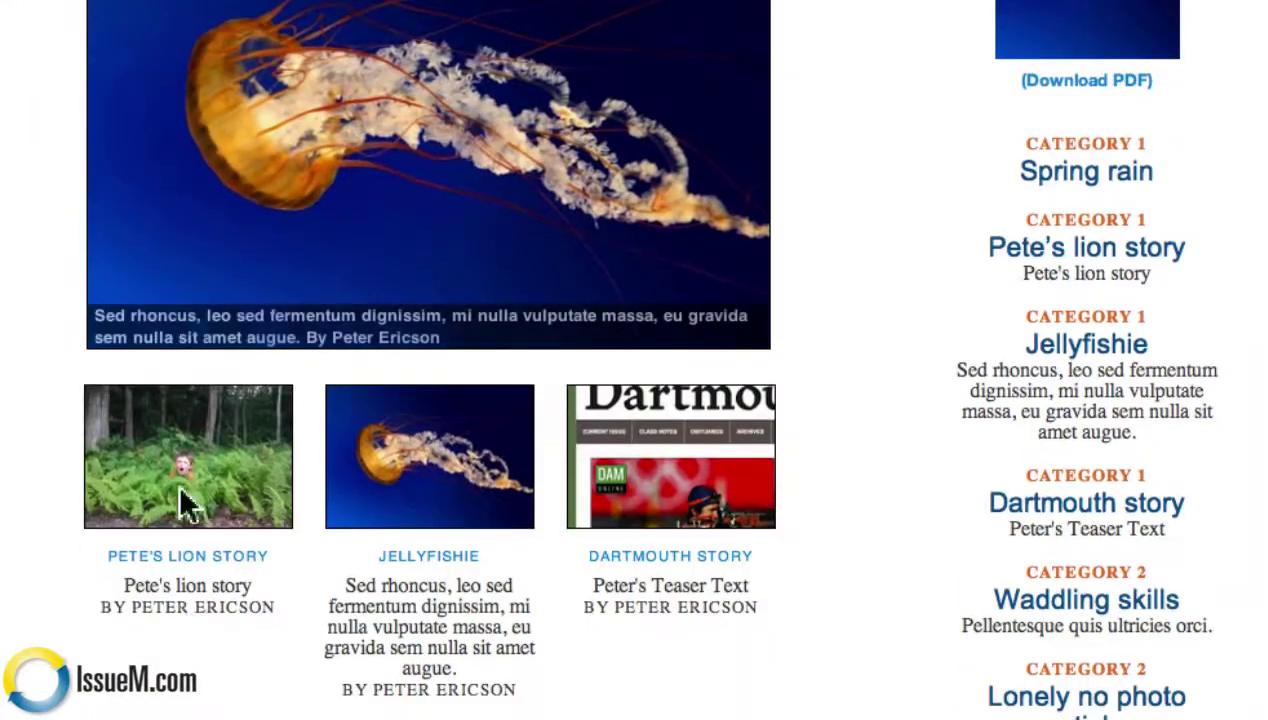
left_click_drag(97, 605, 273, 607)
left_click_drag(342, 695, 539, 697)
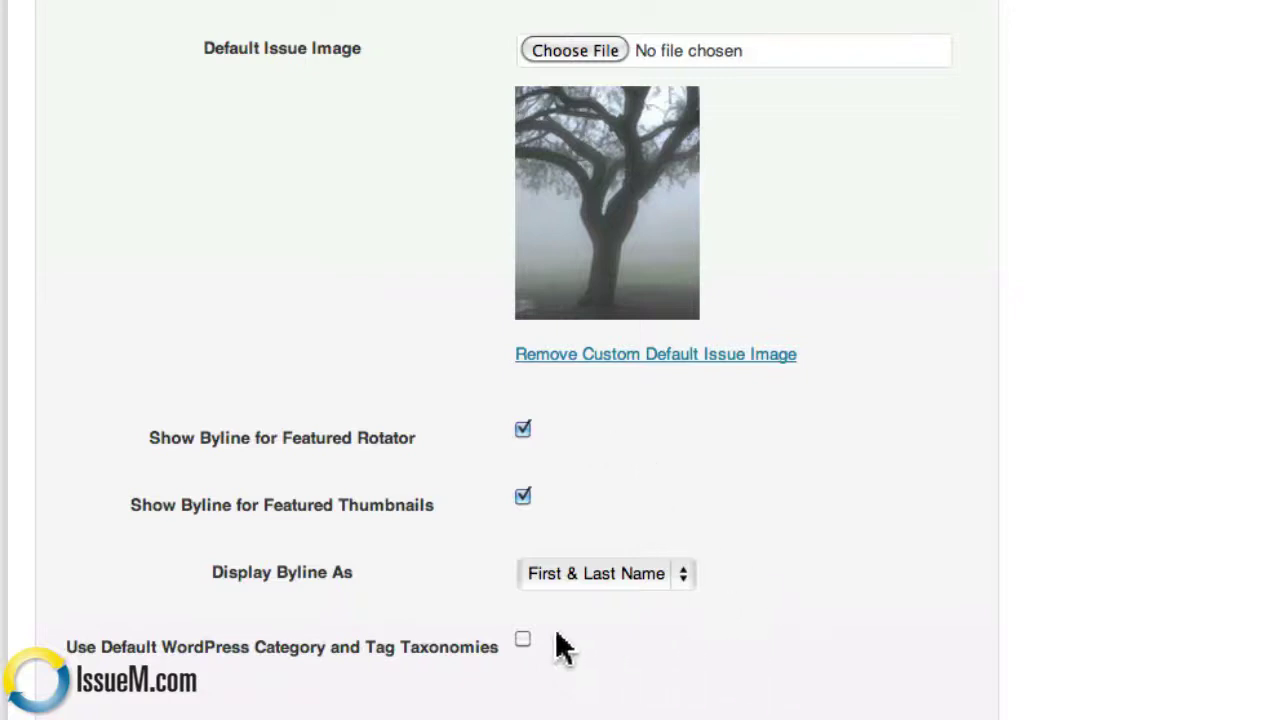
Check the Display Byline As name formats and try the Use Default WordPress Category and Tag Taxonomies option, leaving it off
left_click(652, 585)
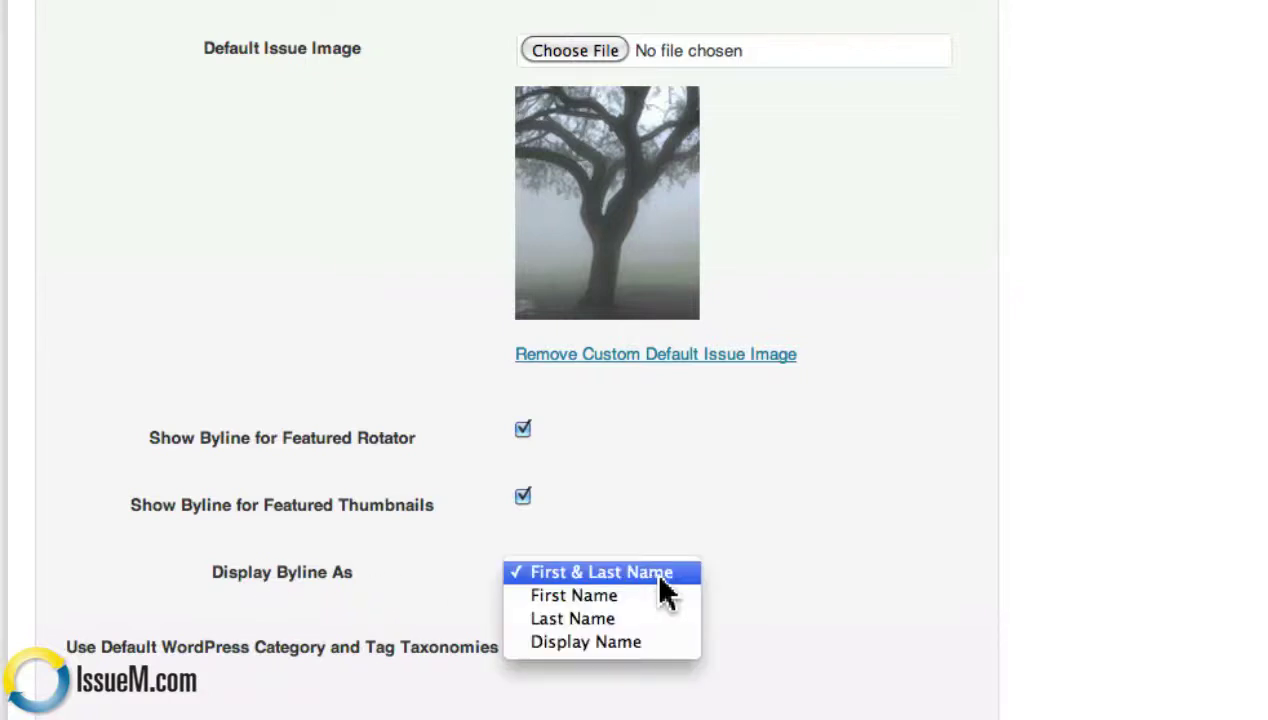
left_click(828, 553)
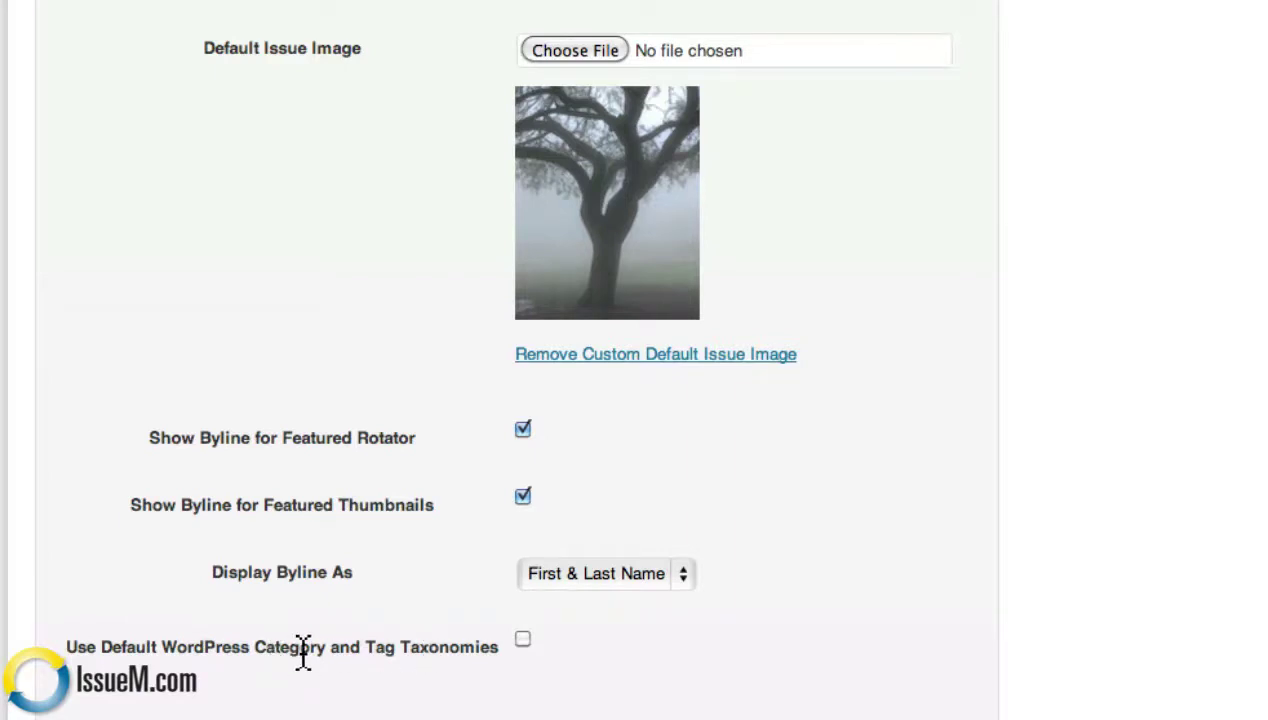
left_click(523, 640)
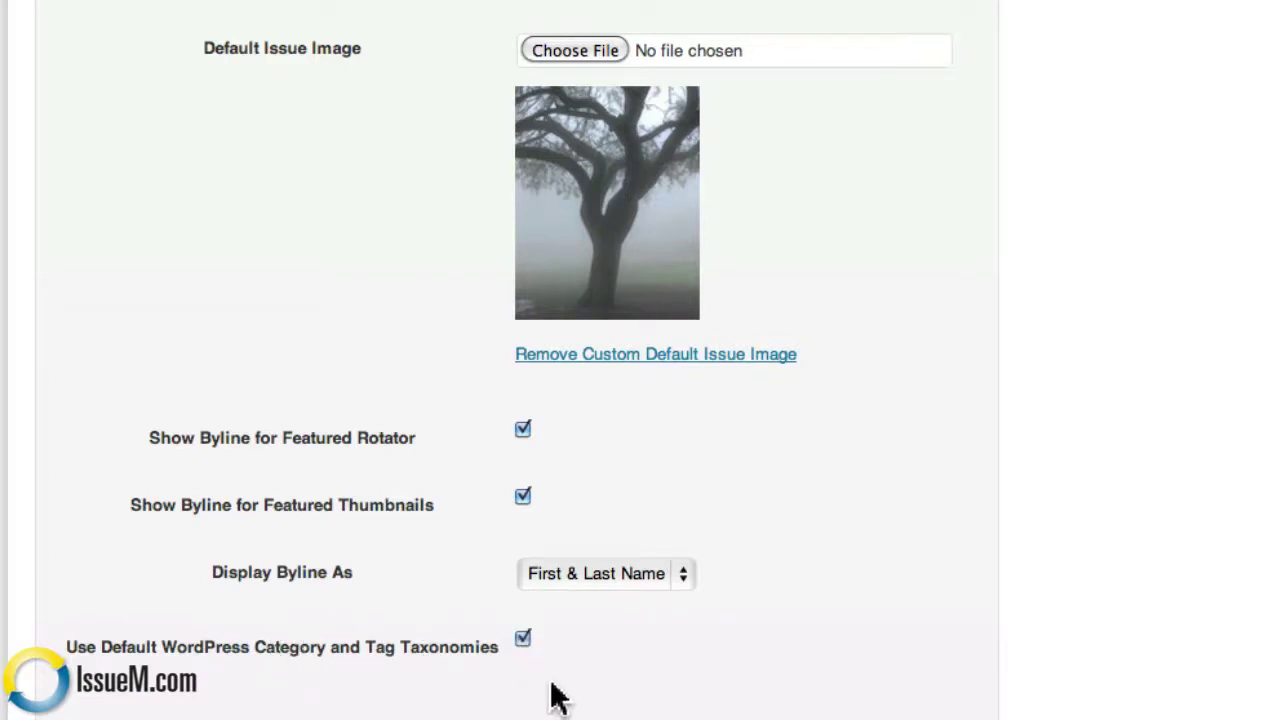
left_click(521, 641)
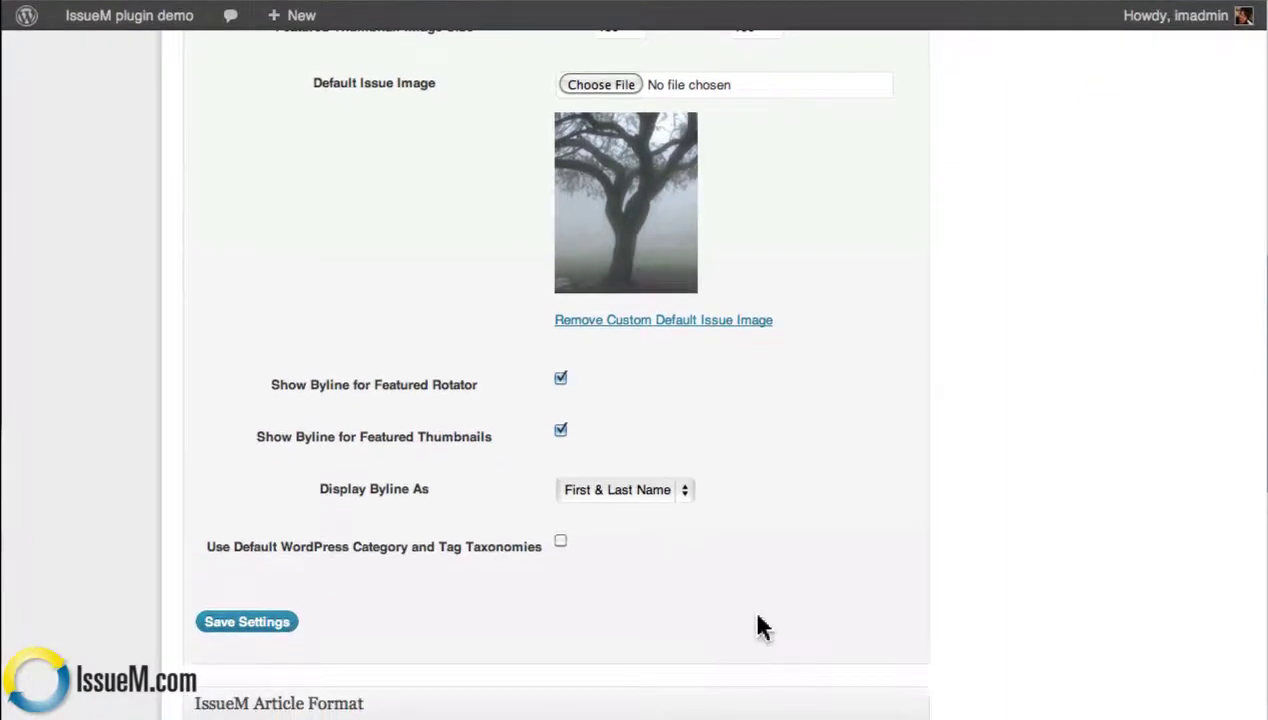
Leave IssueM Settings and open the WordPress Widgets page
scroll(752, 622, "up", 3)
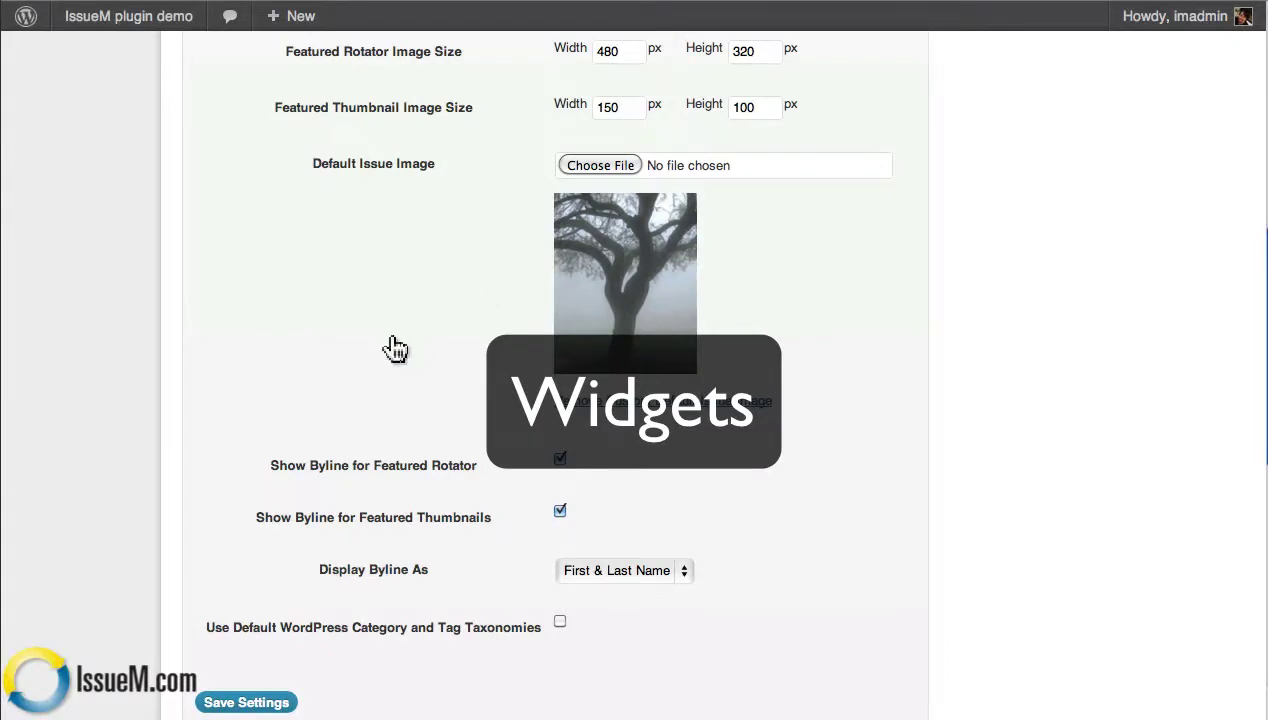
scroll(391, 343, "up", 10)
scroll(393, 341, "up", 1)
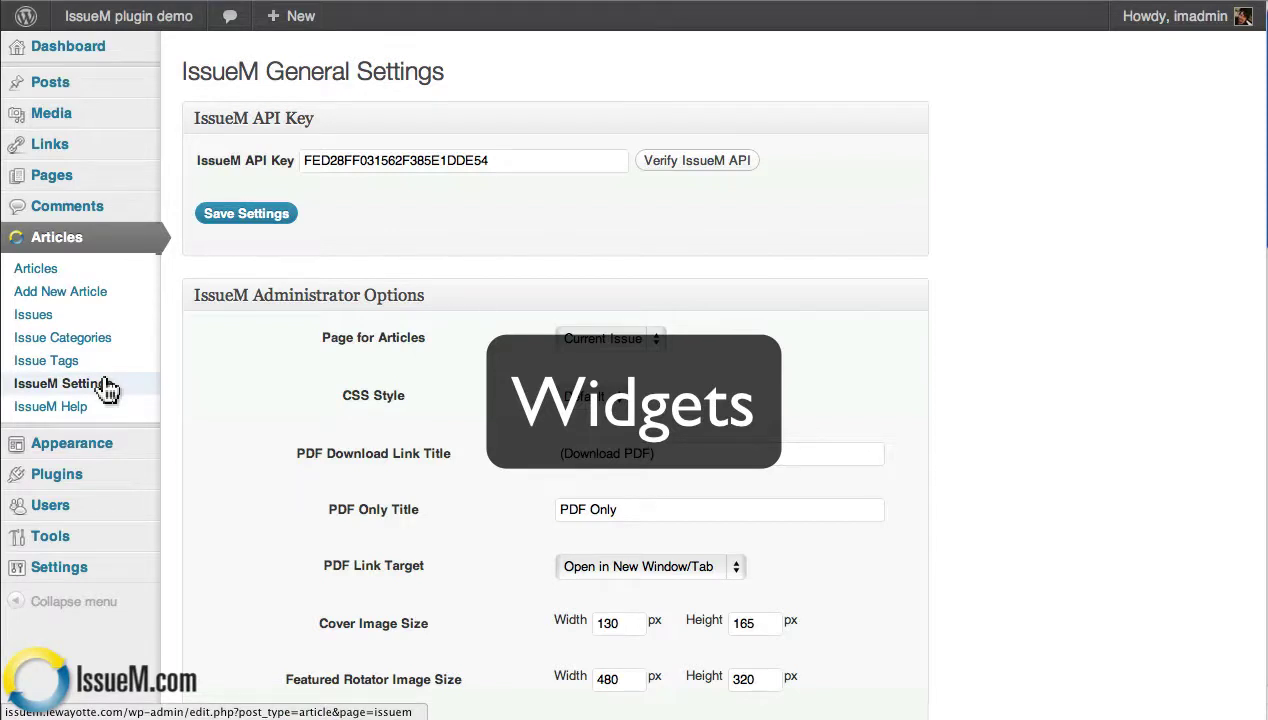
mouse_move(30, 448)
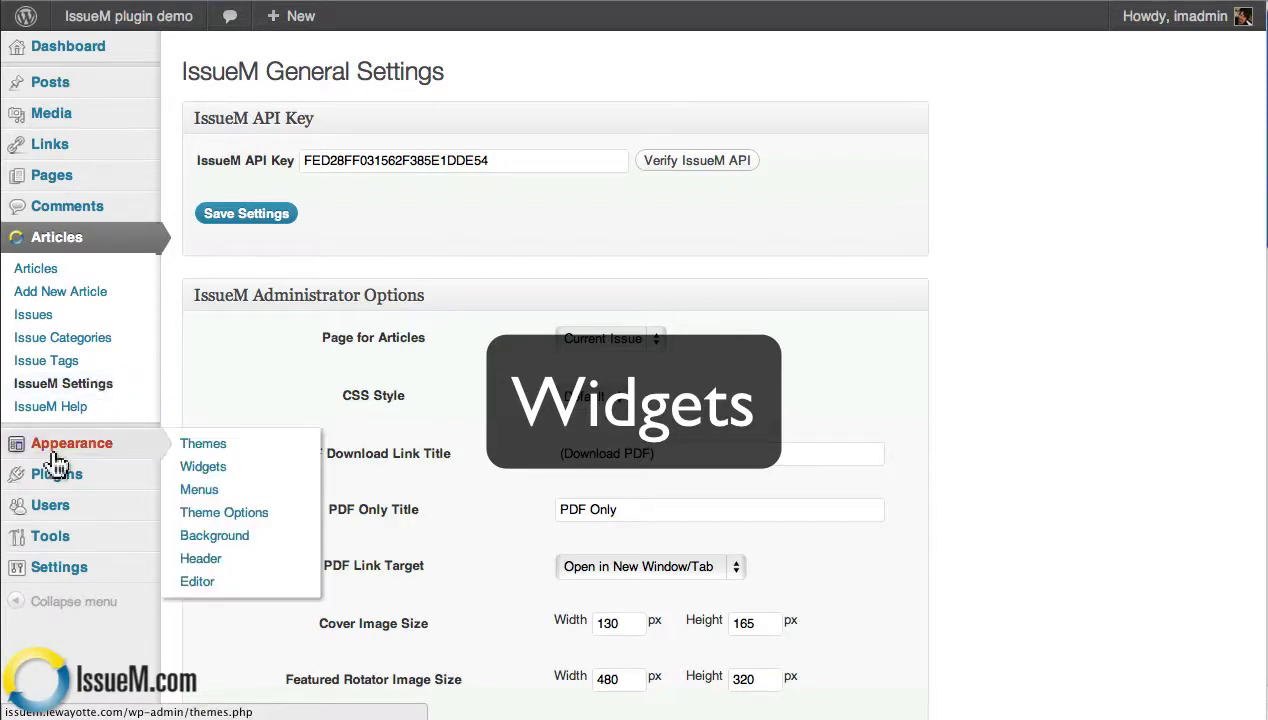
left_click(224, 471)
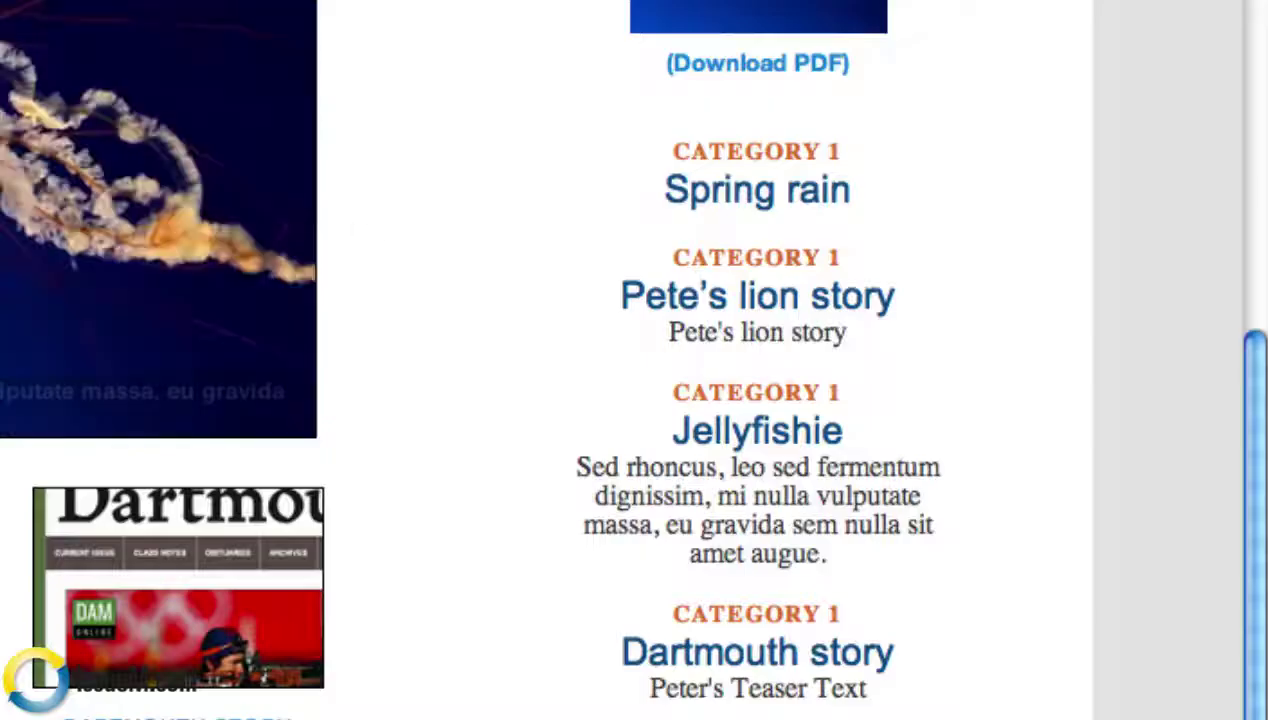
Examine the sidebar's issue title, cover image, PDF link and categorized article list on the live Current Issue and article pages
scroll(473, 504, "up", 10)
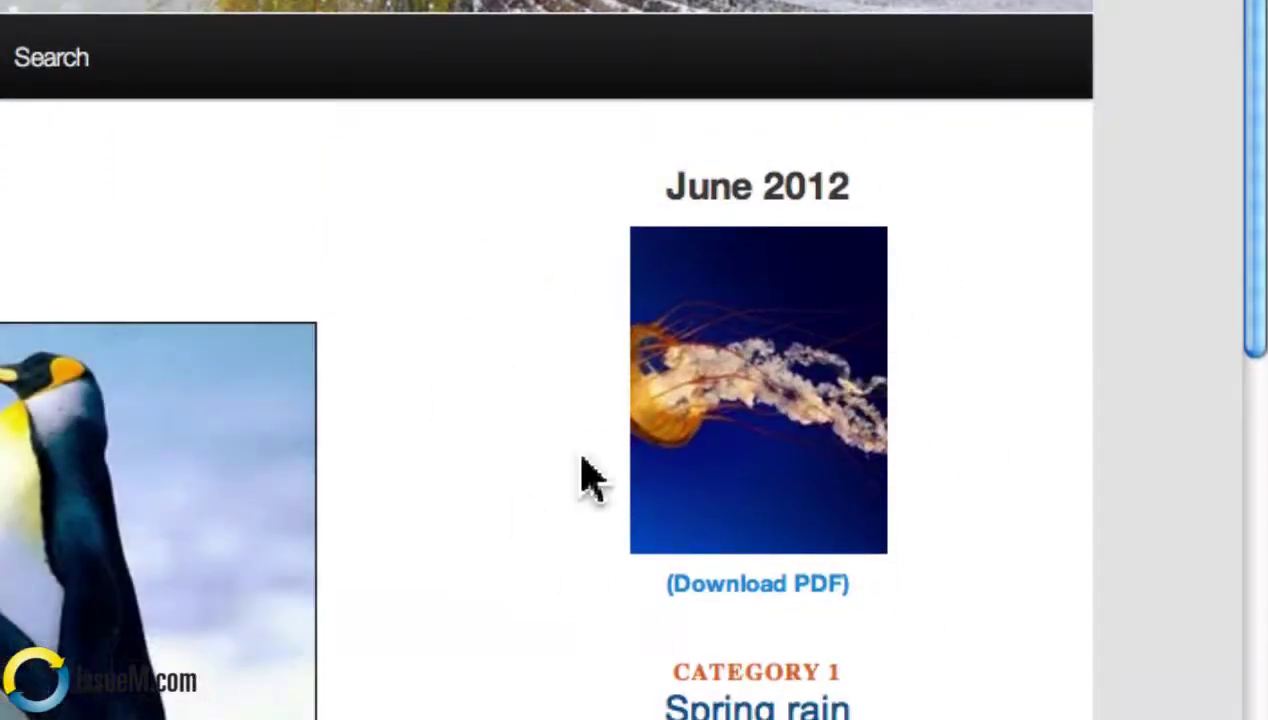
scroll(509, 665, "down", 5)
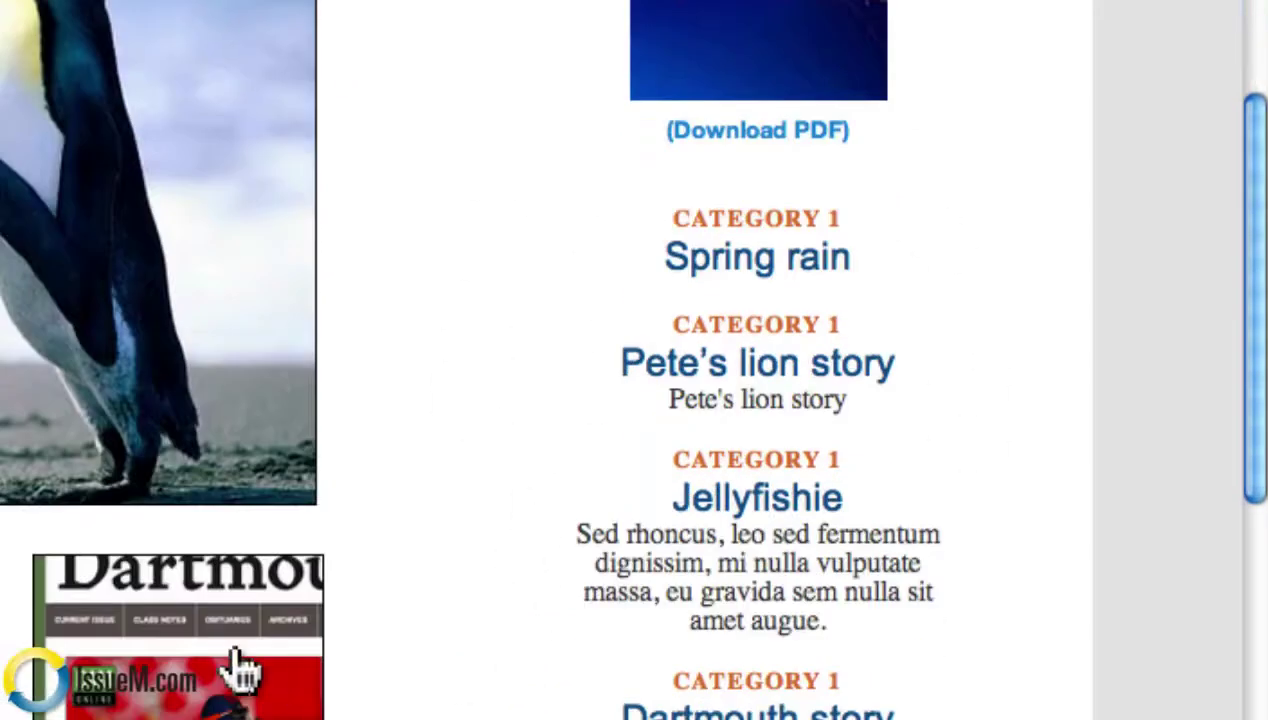
scroll(280, 695, "up", 3)
scroll(894, 419, "up", 3)
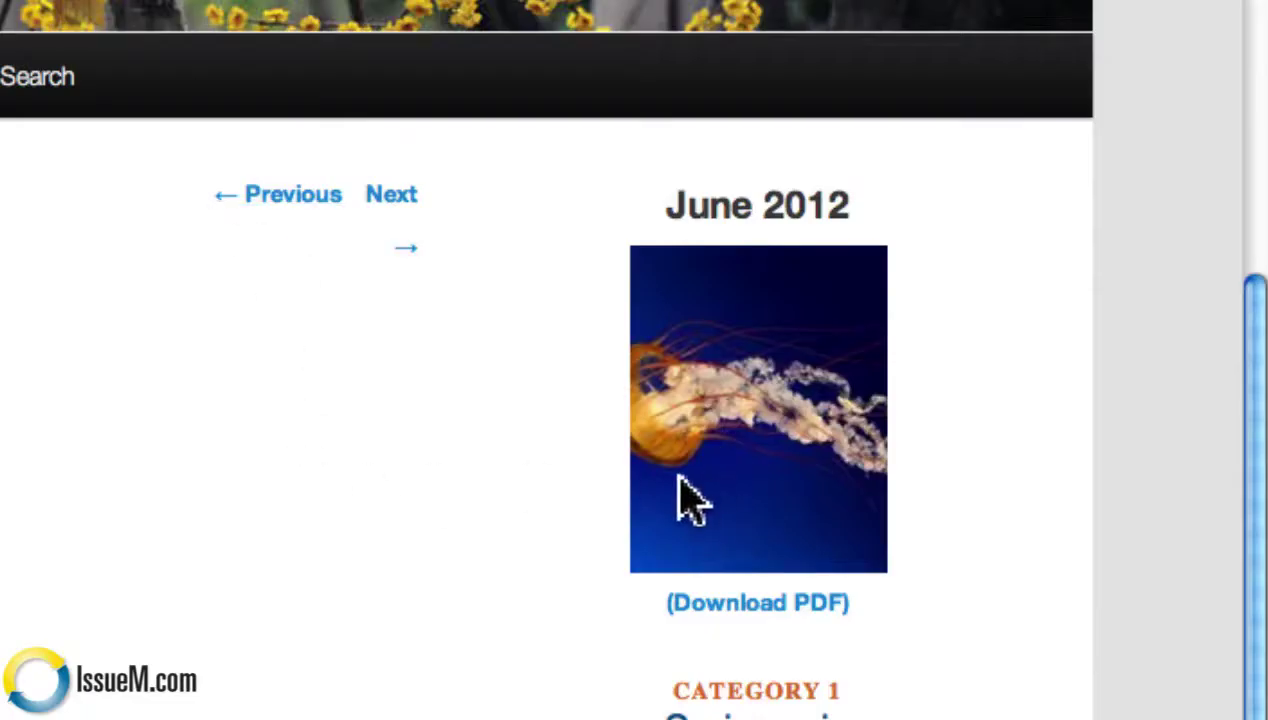
scroll(688, 498, "down", 4)
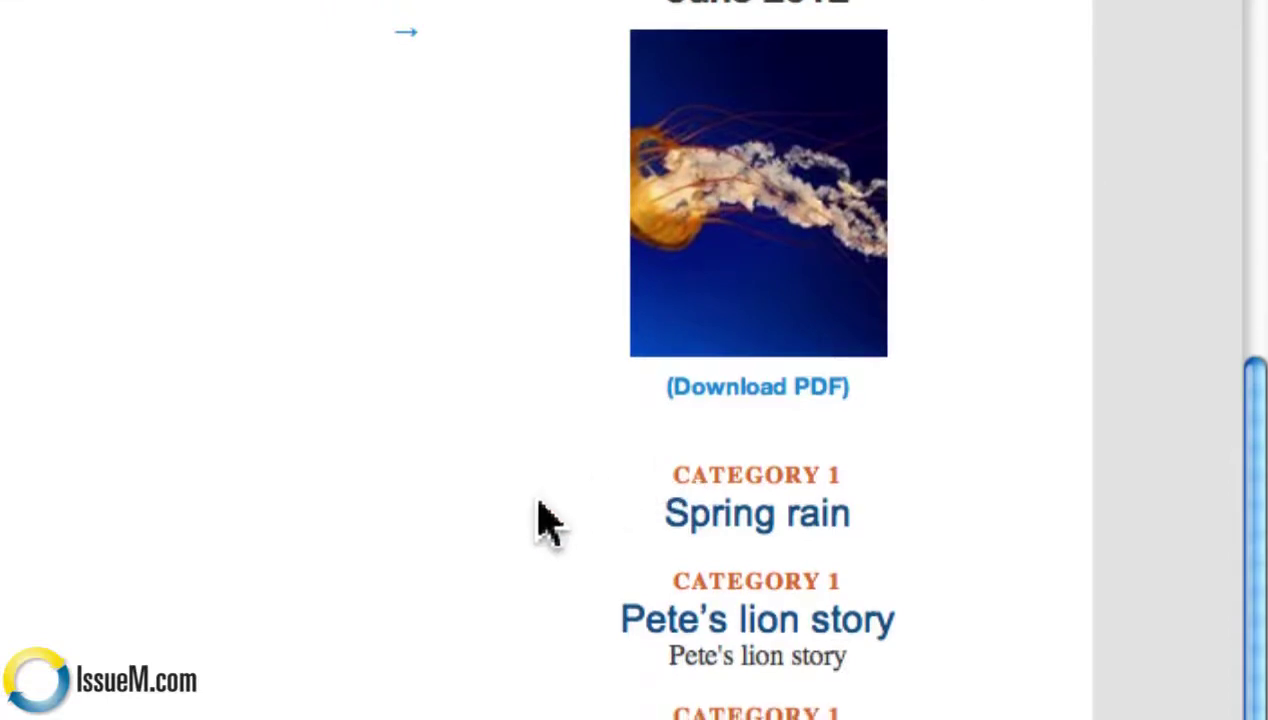
scroll(550, 520, "down", 2)
left_click_drag(621, 371, 846, 719)
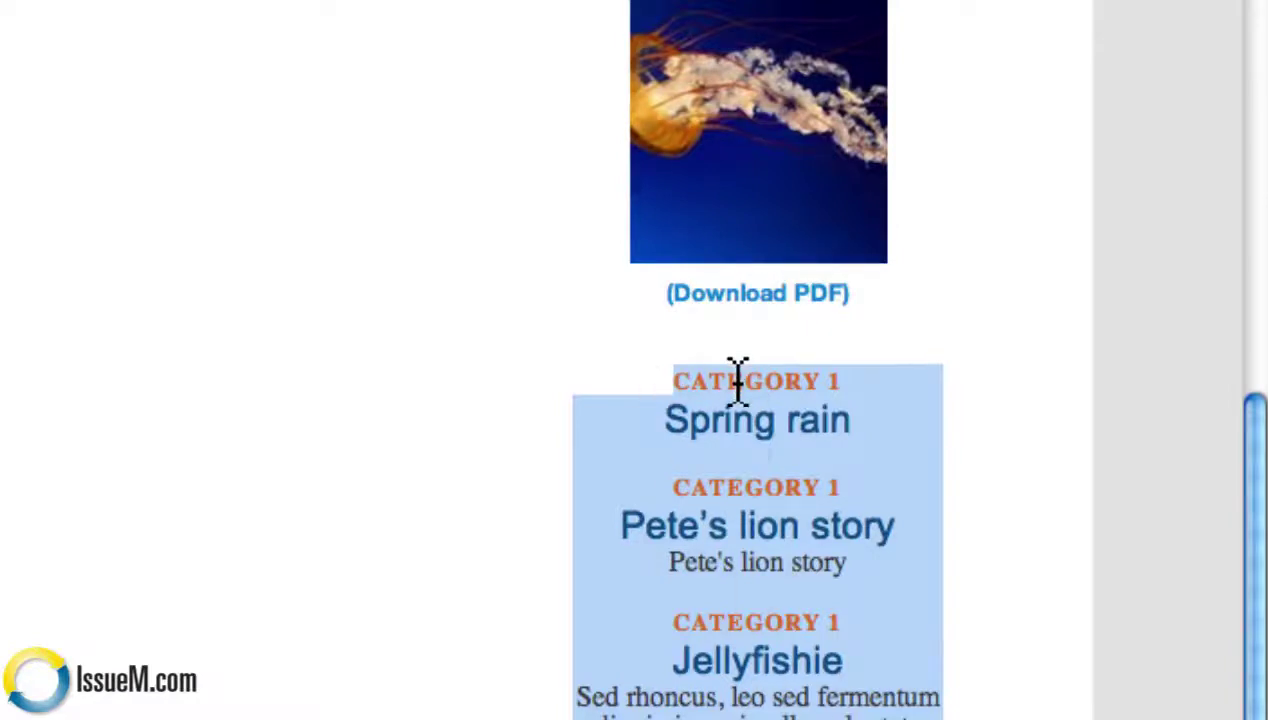
Check the IssueM Active Issue widget's options for displaying the issue title, cover image and PDF link, and close it
scroll(328, 430, "up", 8)
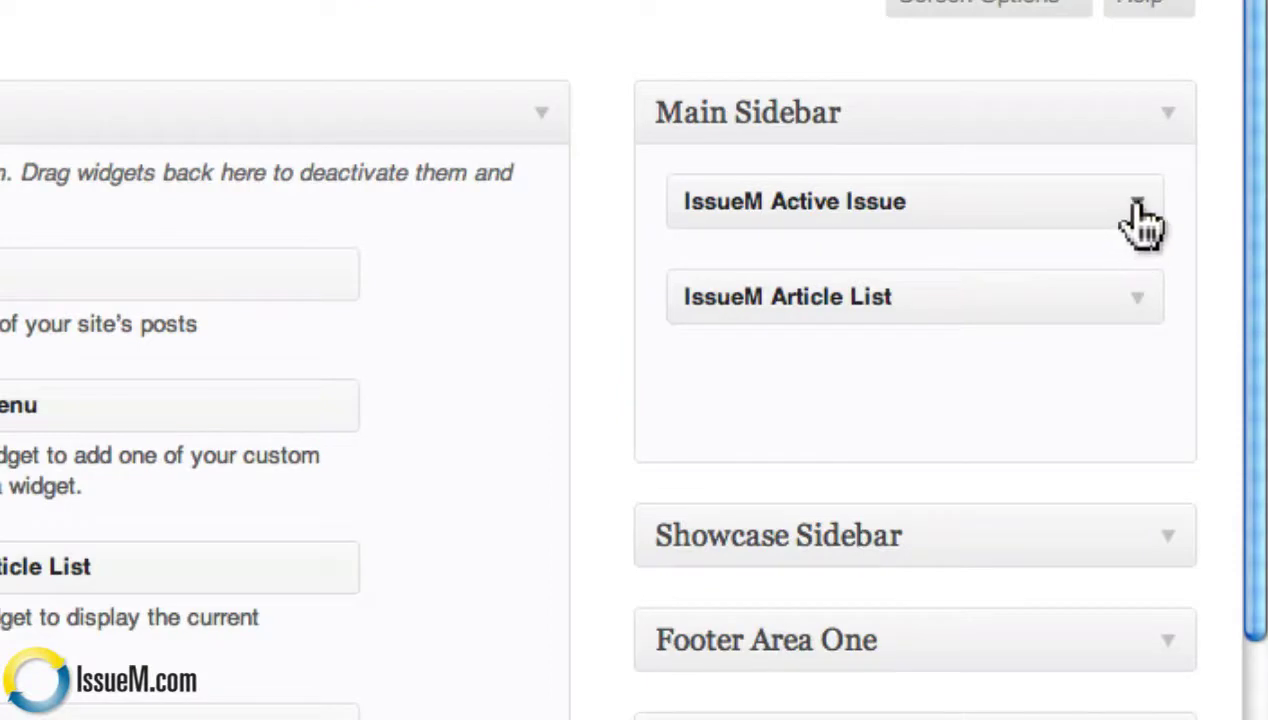
left_click(1138, 205)
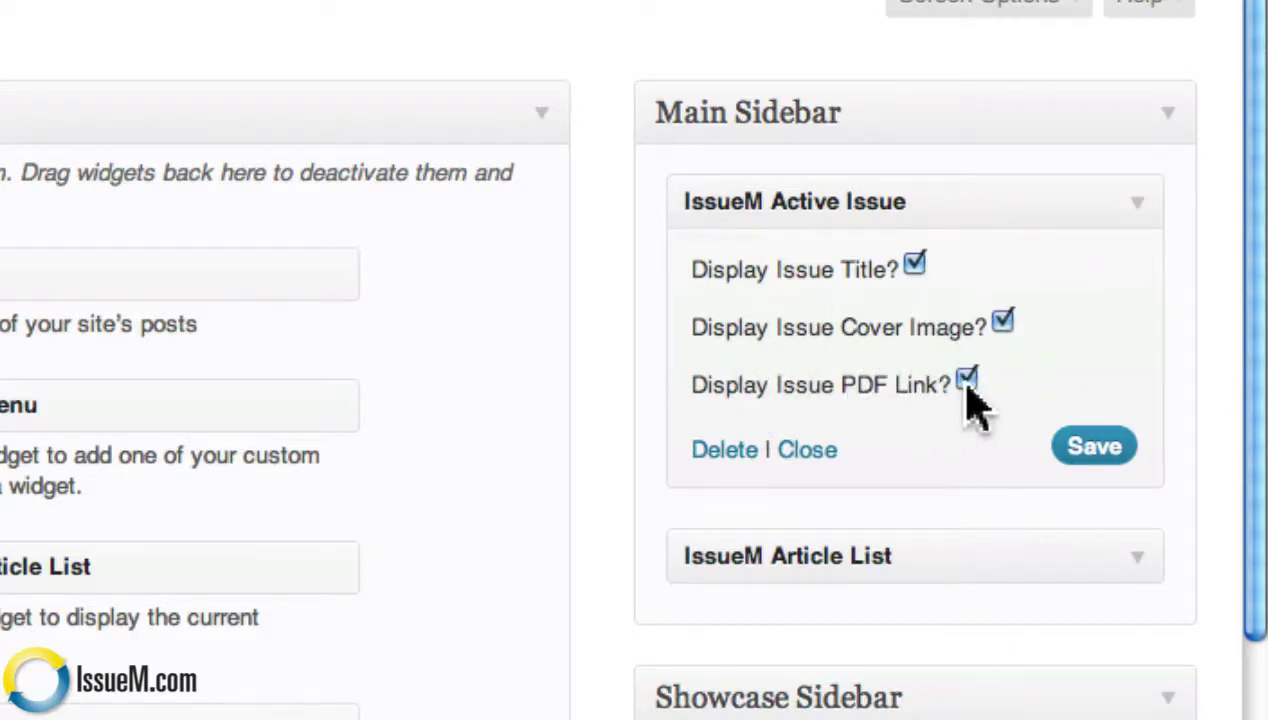
left_click(806, 452)
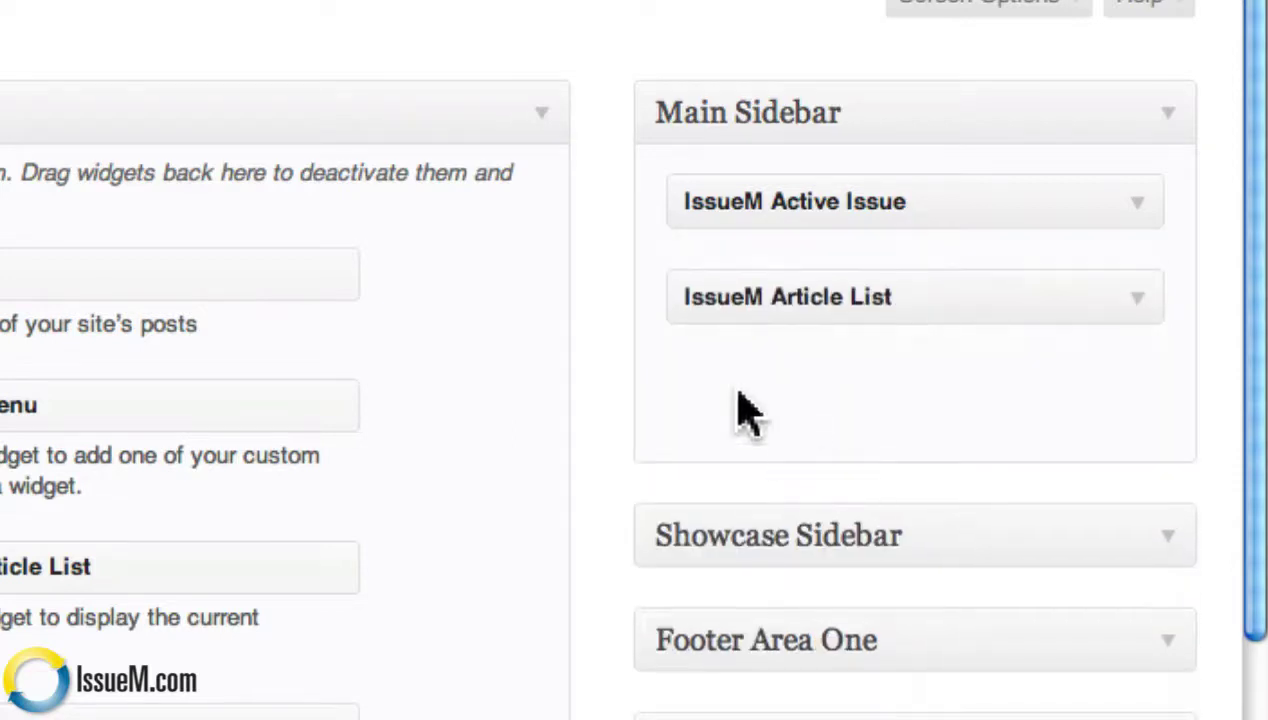
Open the unfiltered IssueM Article List widget in the Main Sidebar and examine the CATEGORY, TITLE and TEASER placeholders in its Article Format
left_click(1137, 302)
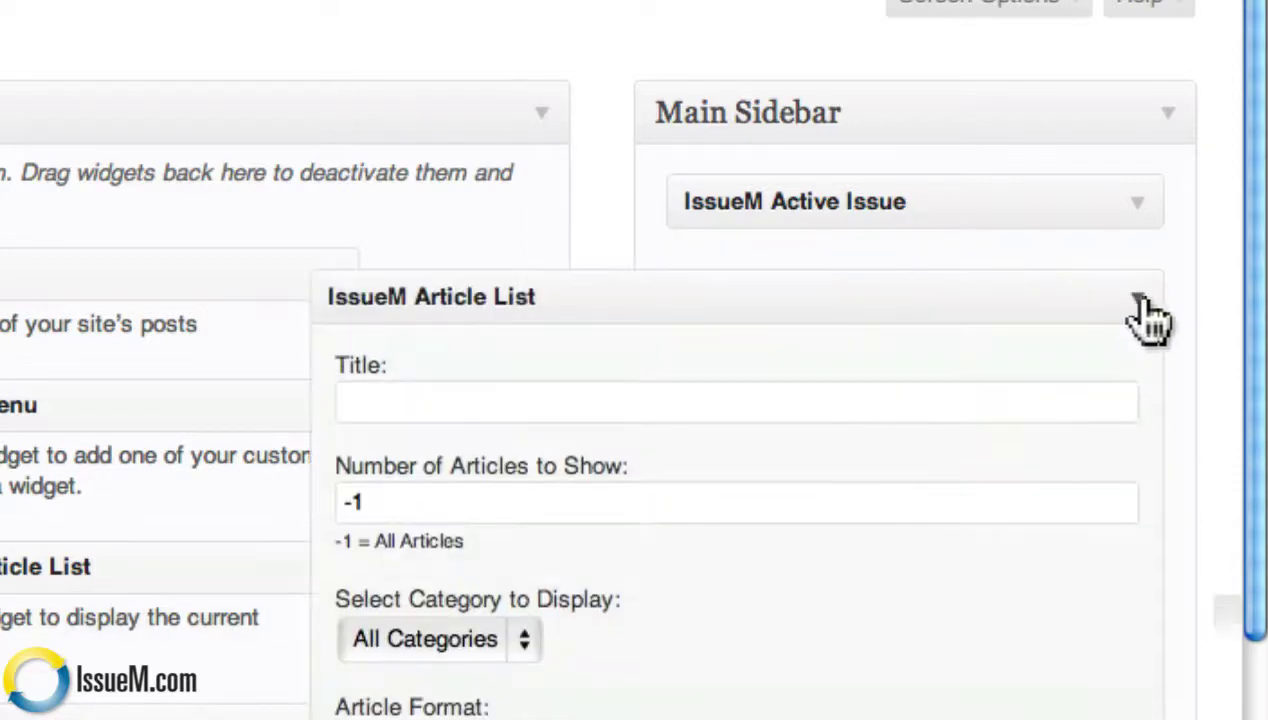
scroll(617, 444, "down", 5)
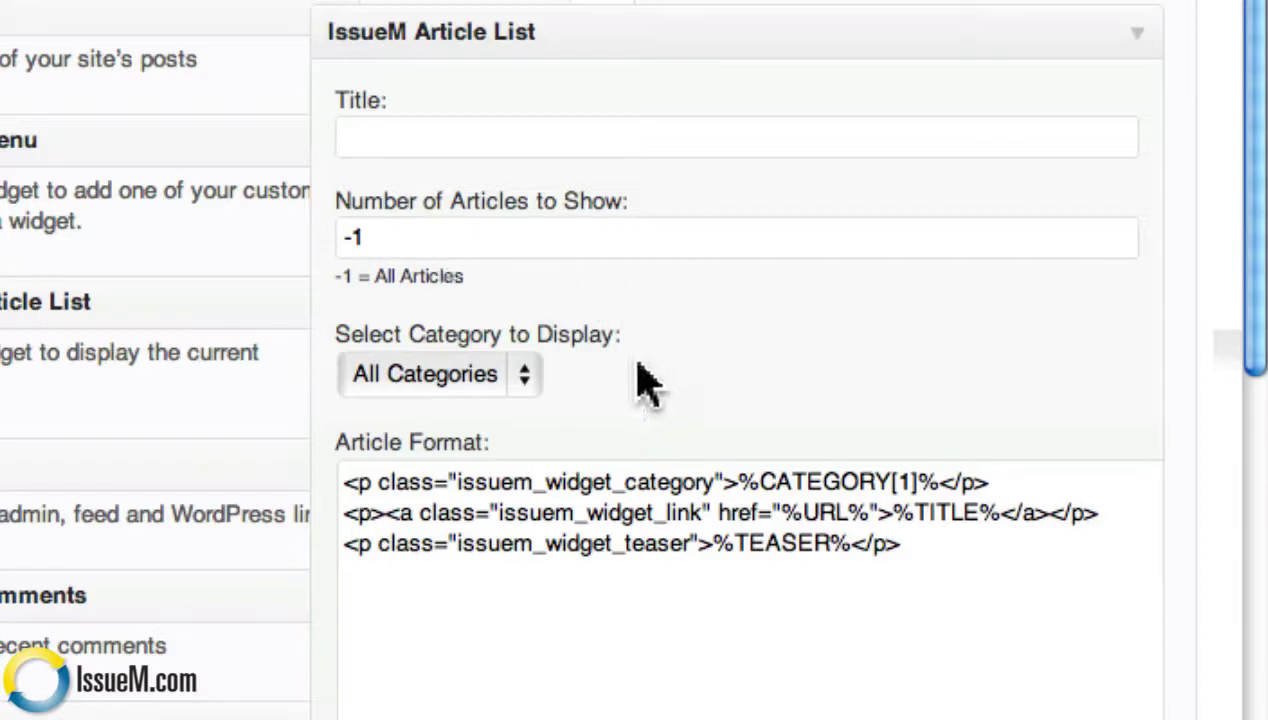
scroll(822, 650, "down", 1)
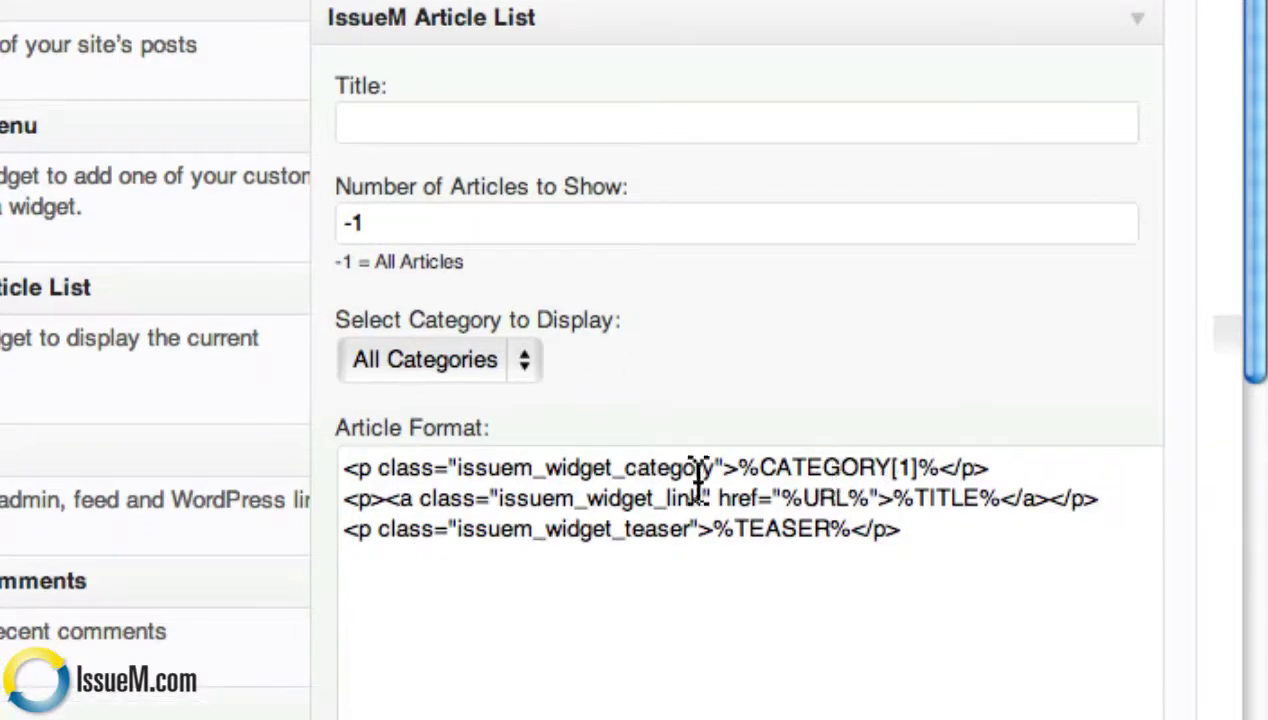
double_click(836, 466)
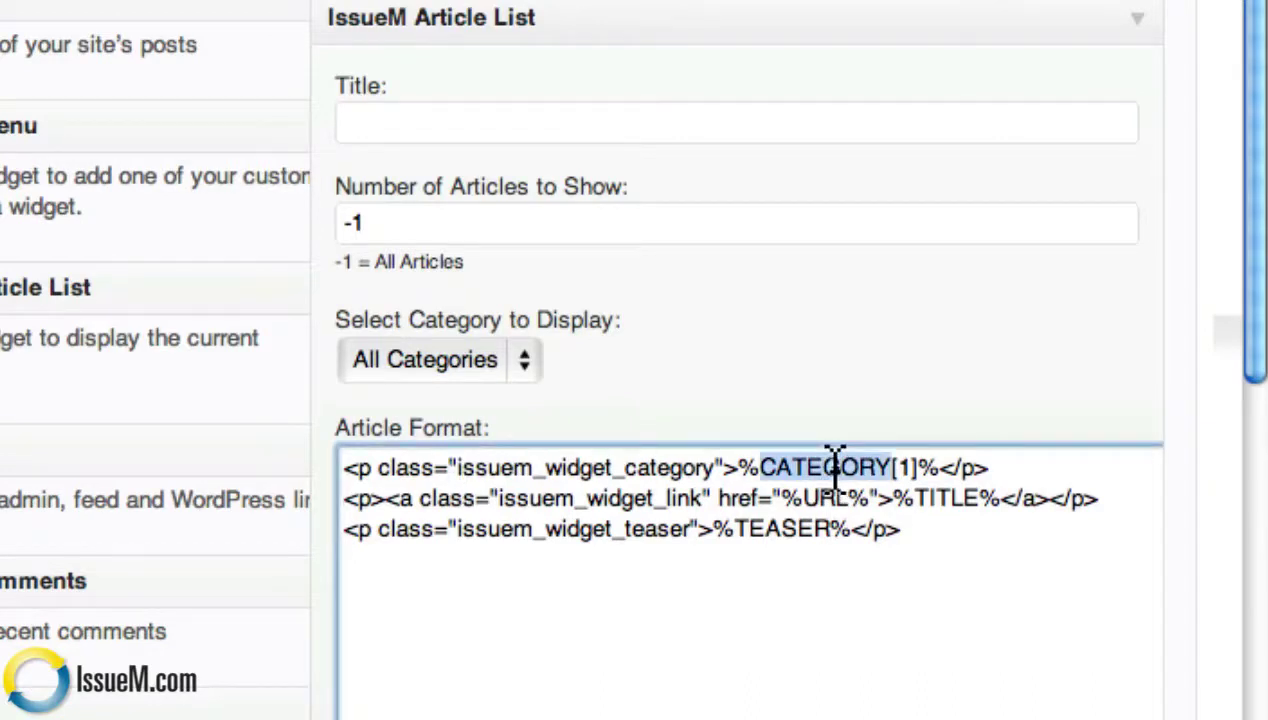
double_click(941, 502)
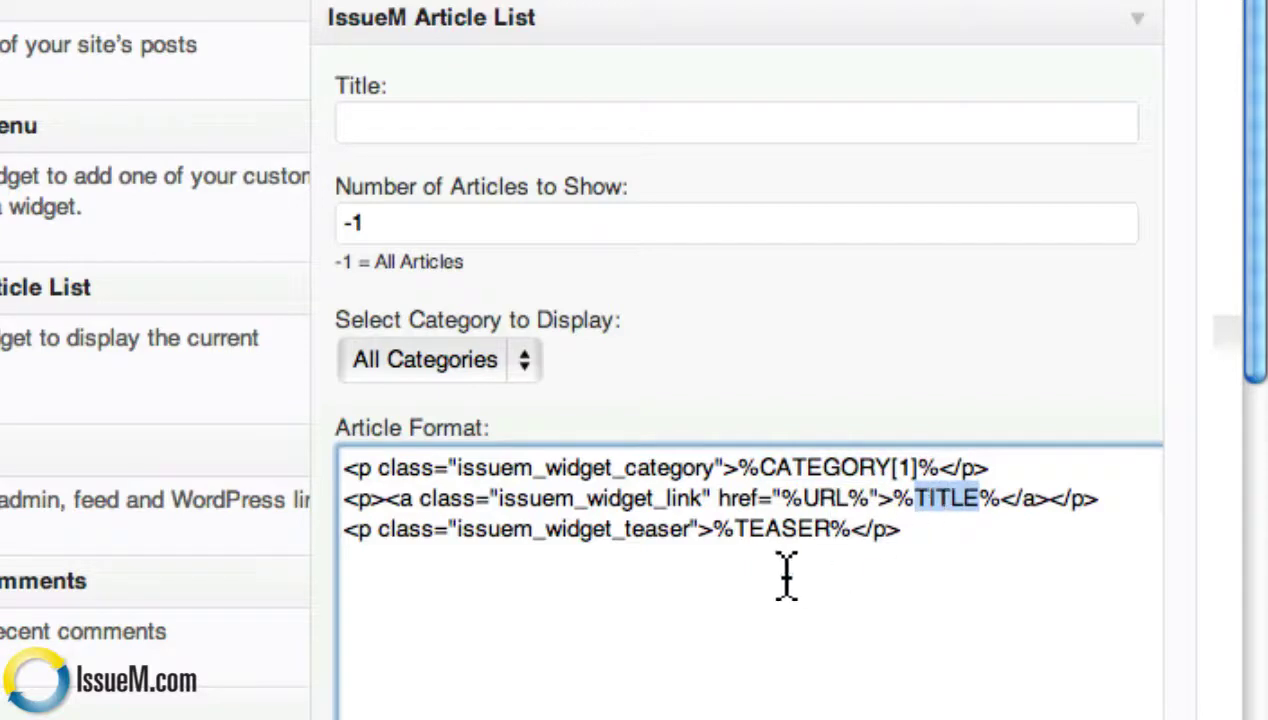
left_click(790, 512)
double_click(793, 530)
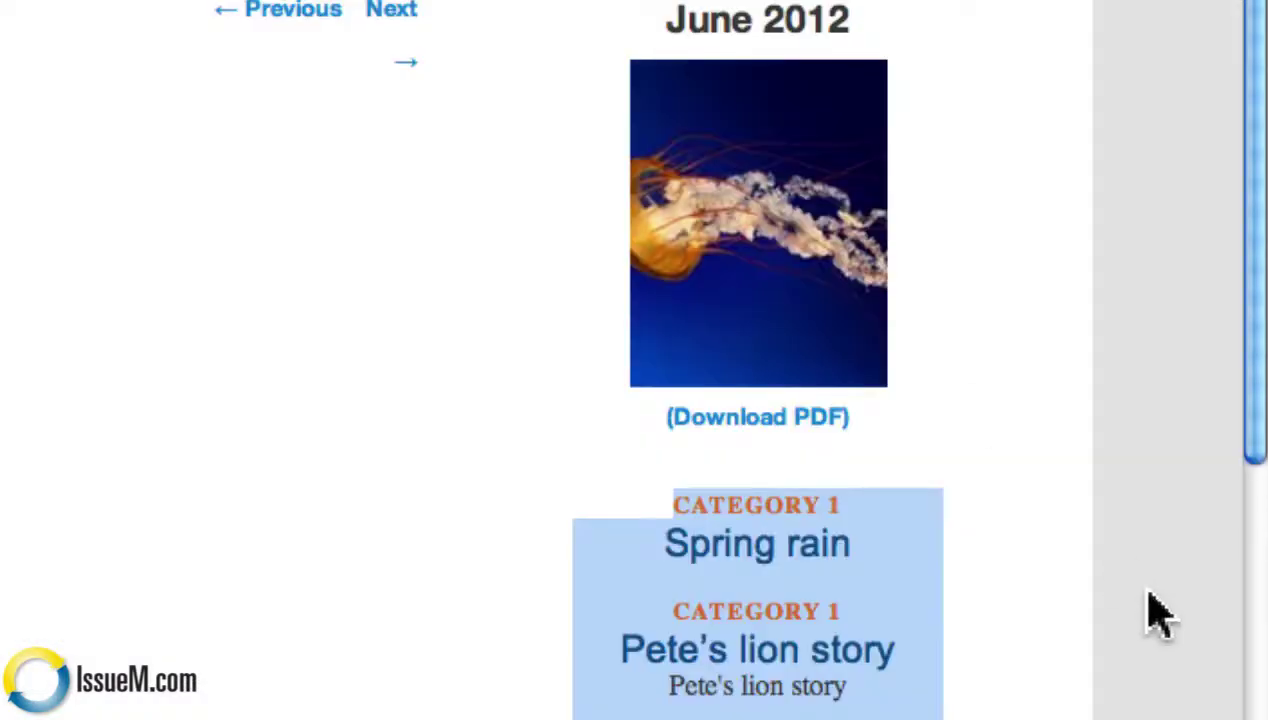
Compare the sidebar articles' category, title and teaser on the live article page with the widget's Article Format, and close the widget
scroll(1146, 612, "down", 3)
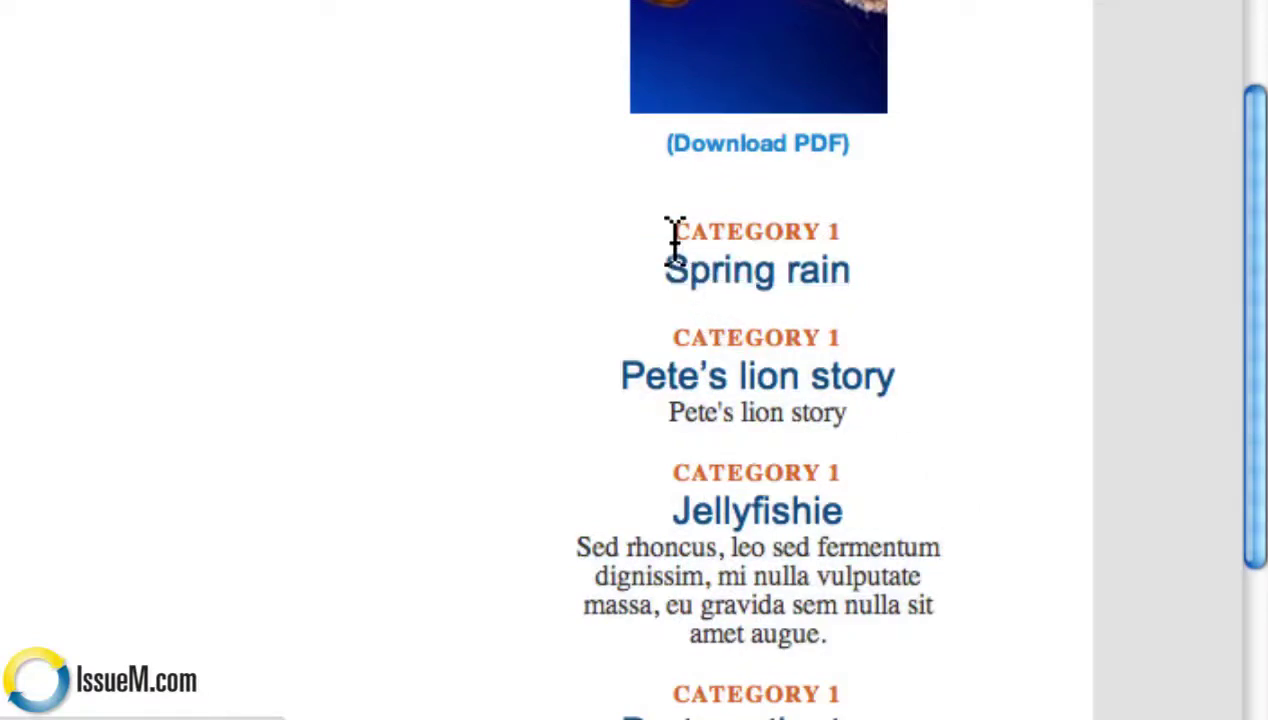
left_click_drag(672, 233, 843, 231)
left_click_drag(660, 289, 790, 378)
left_click_drag(990, 395, 631, 397)
left_click(893, 438)
left_click_drag(885, 420, 678, 425)
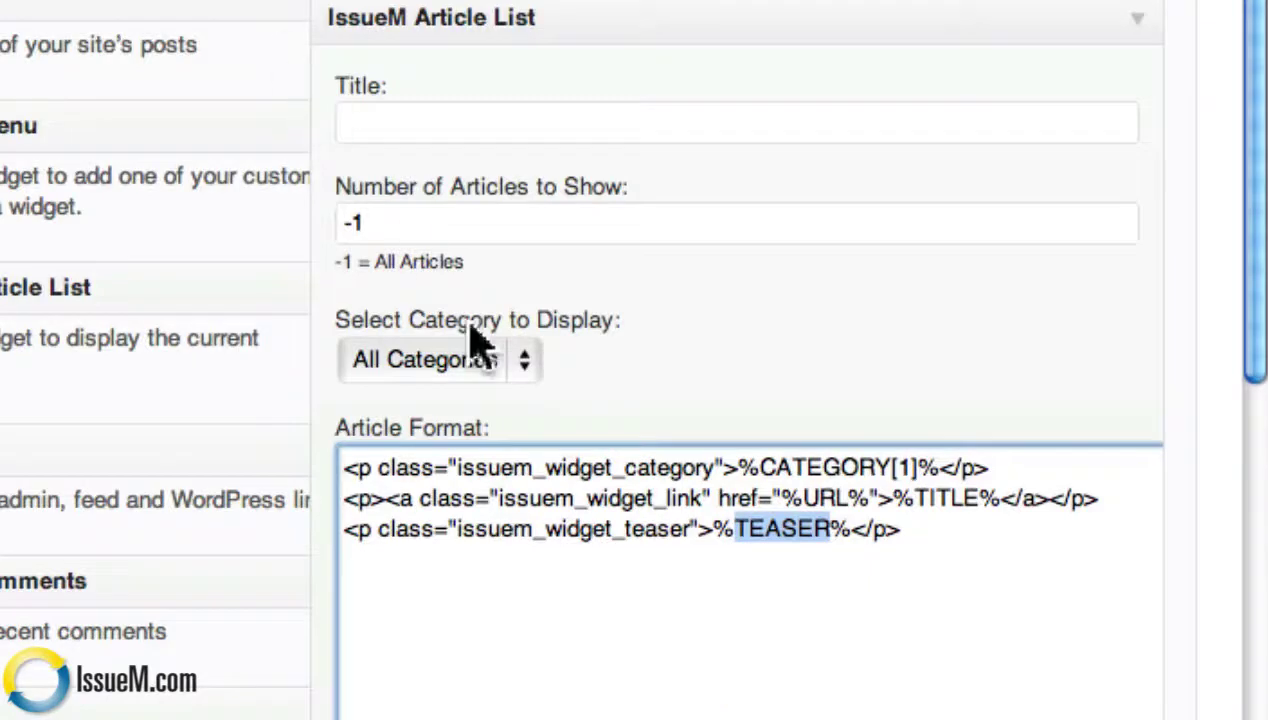
left_click(855, 467)
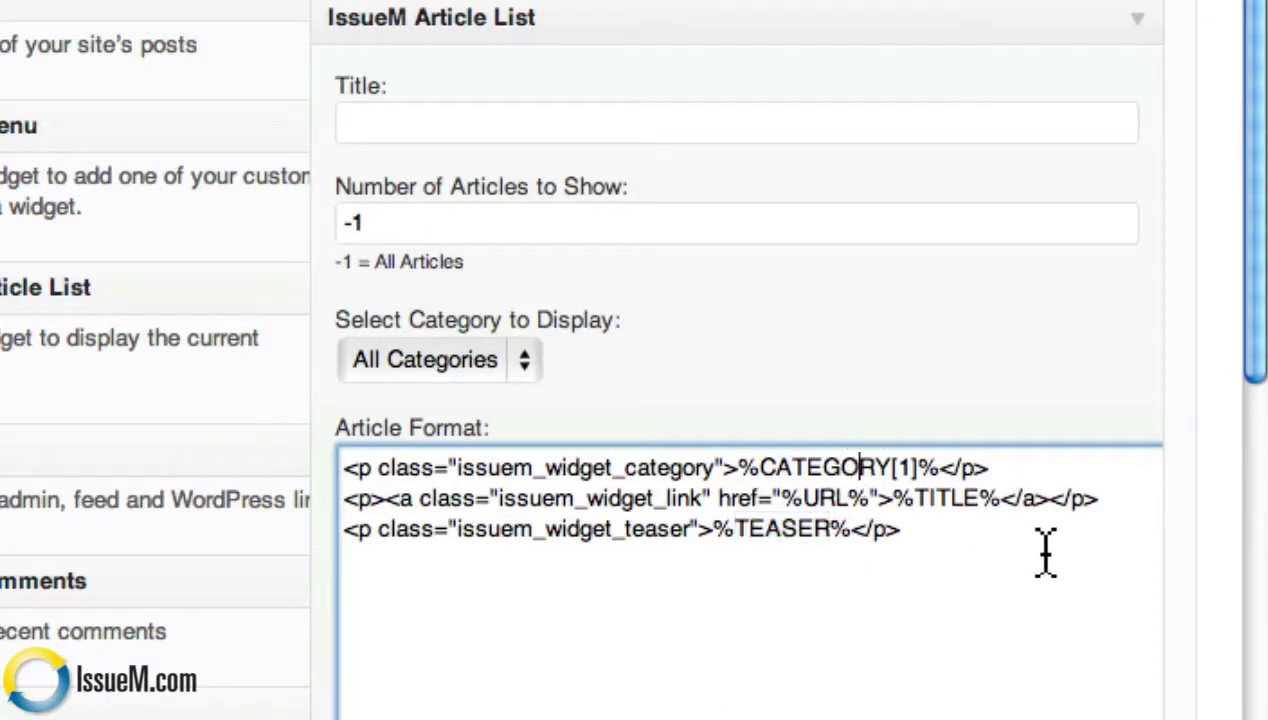
left_click(1135, 22)
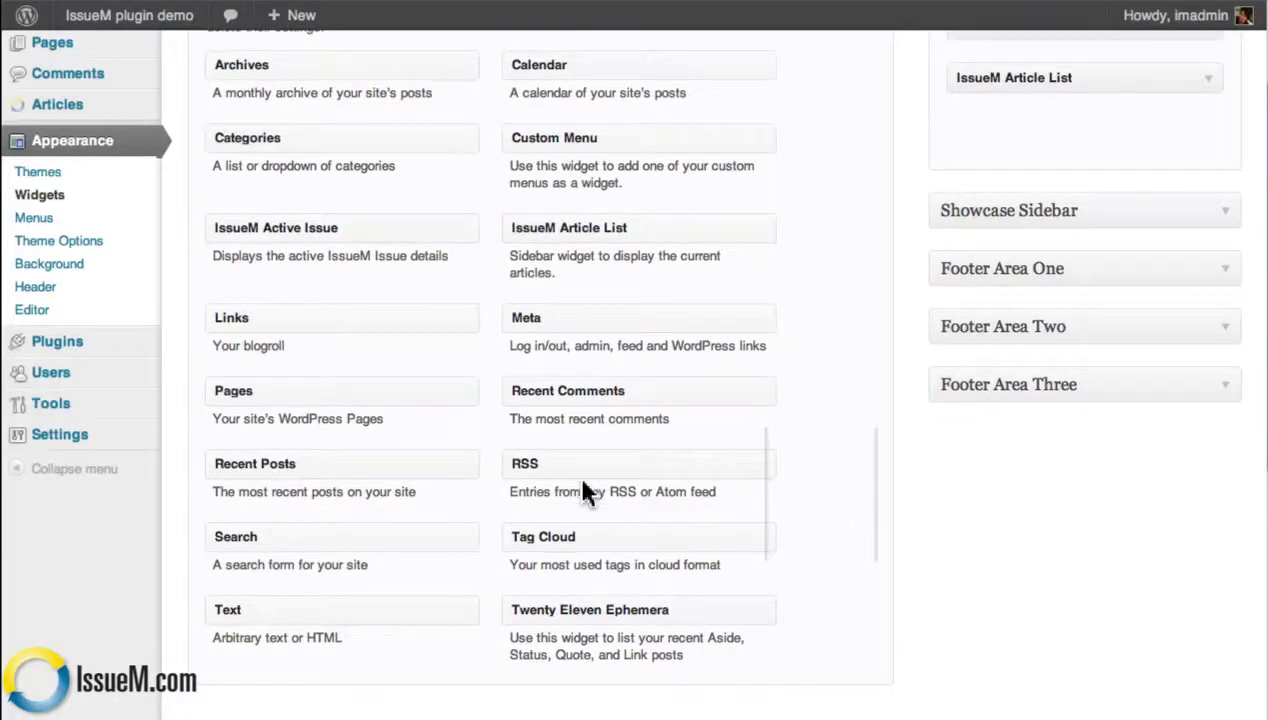
Move the inactive IssueM Article List widgets Category Title 1 and Category Title 2 into the Main Sidebar below the existing article list
scroll(584, 484, "down", 5)
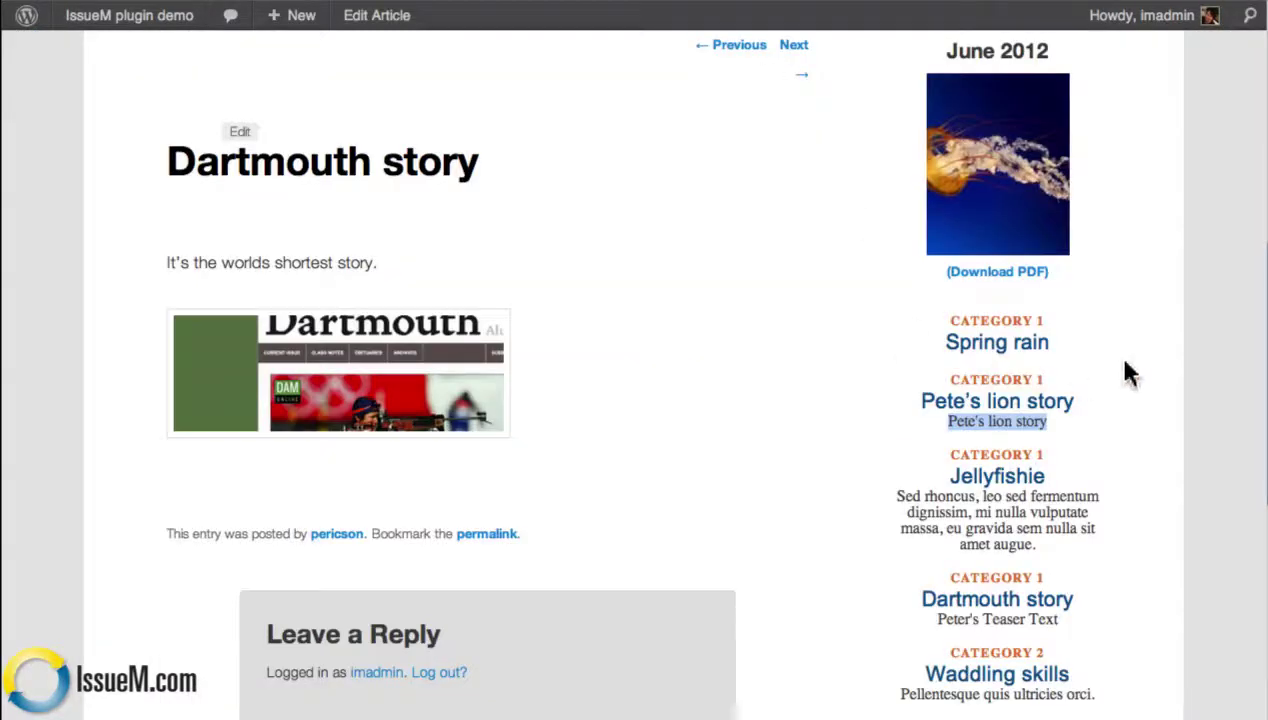
left_click(1125, 363)
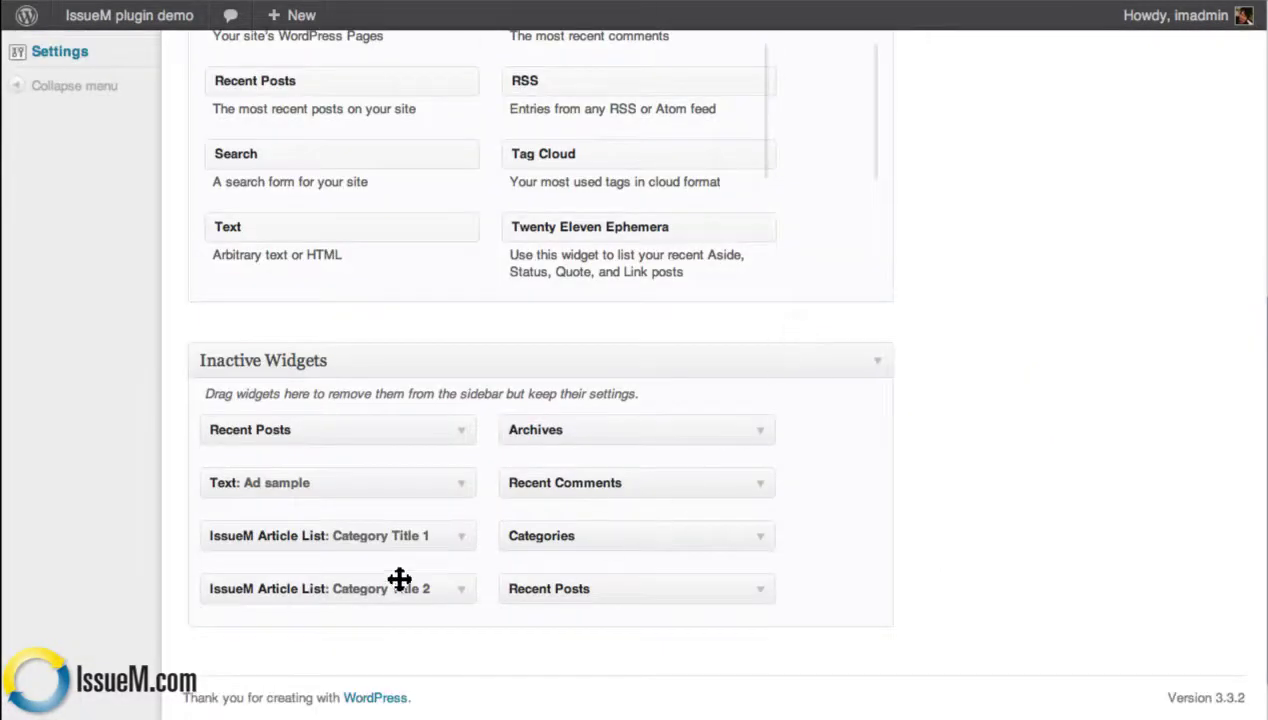
left_click_drag(300, 538, 1044, 228)
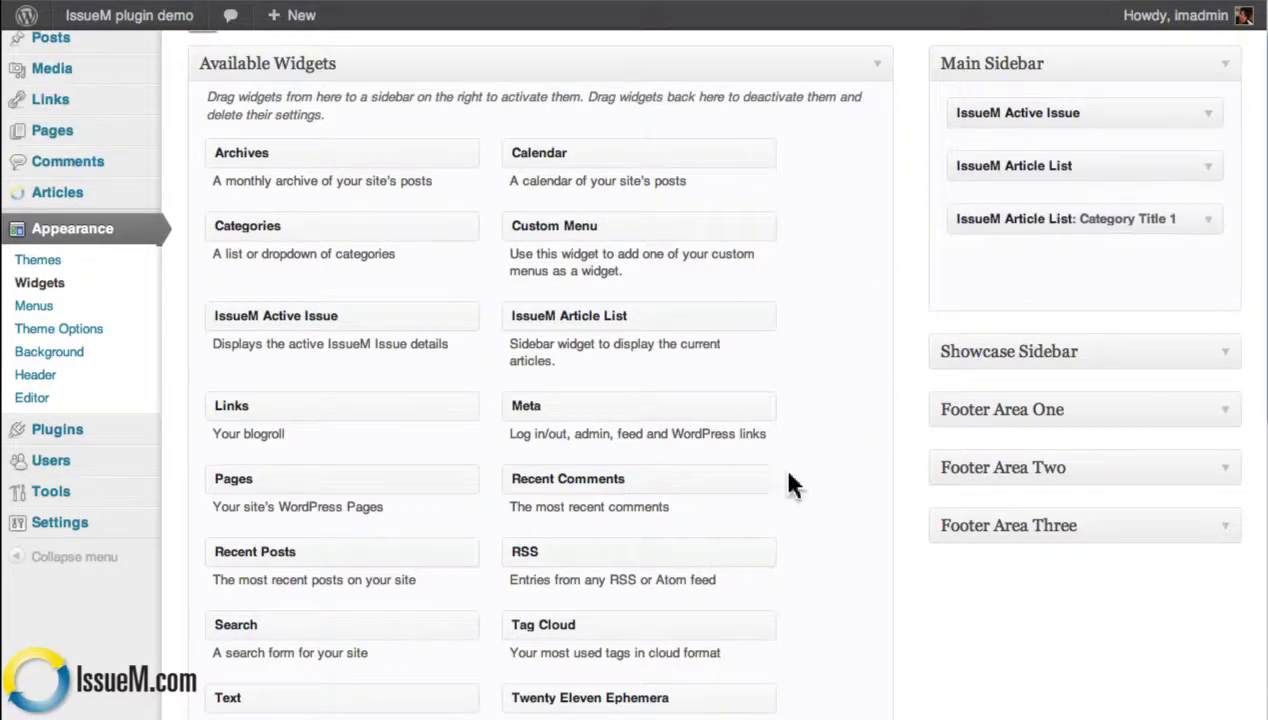
scroll(708, 520, "down", 5)
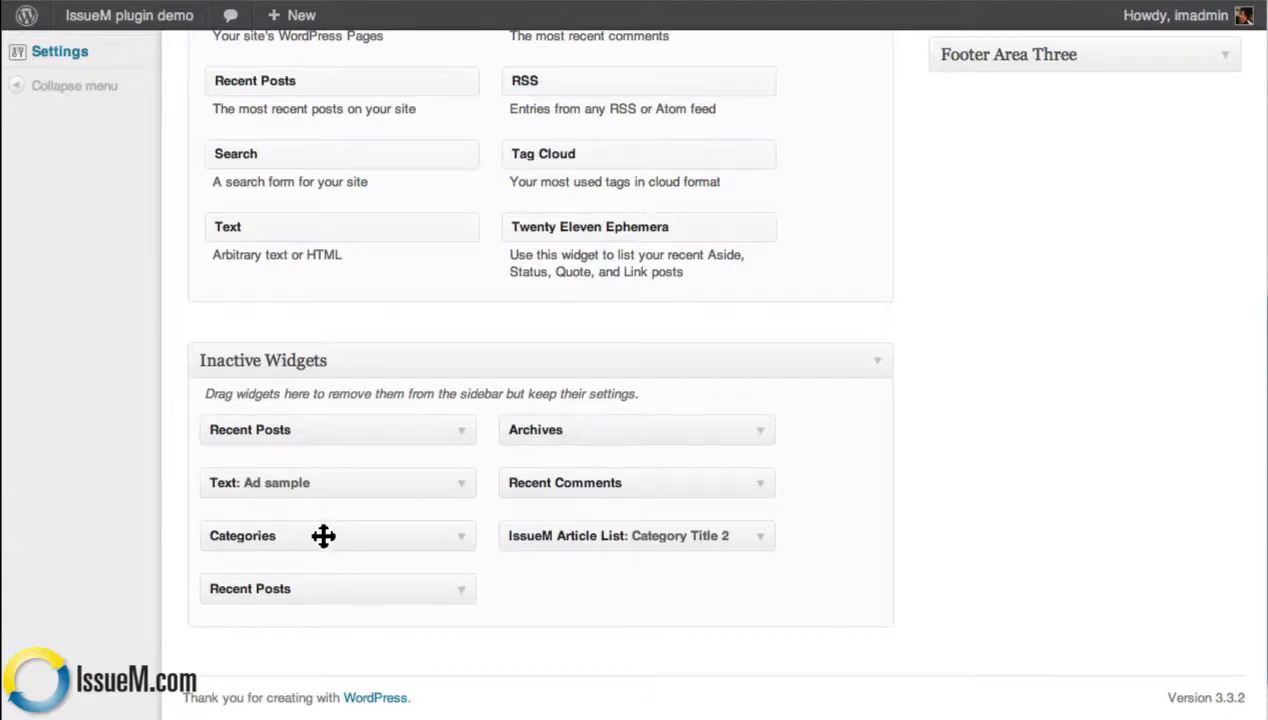
left_click_drag(626, 540, 1053, 297)
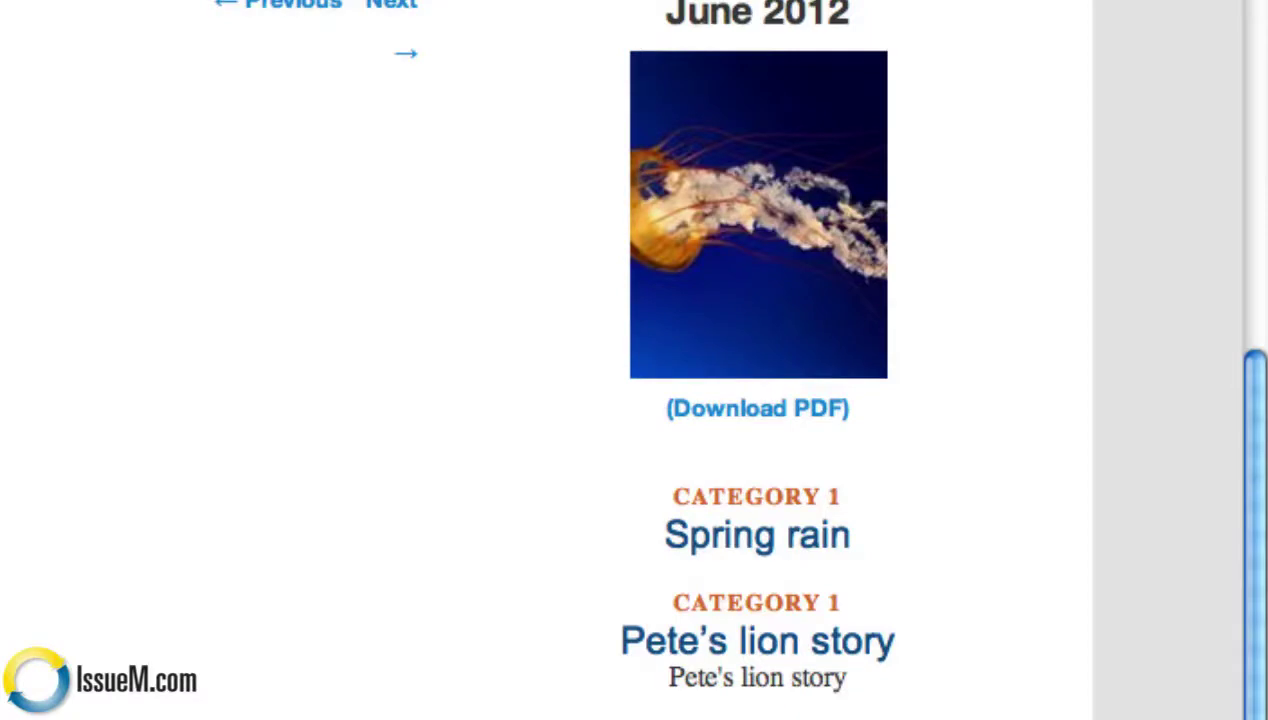
Examine the Category Title 1 and Category Title 2 headings and their article lists in the live article page's sidebar
scroll(340, 700, "down", 5)
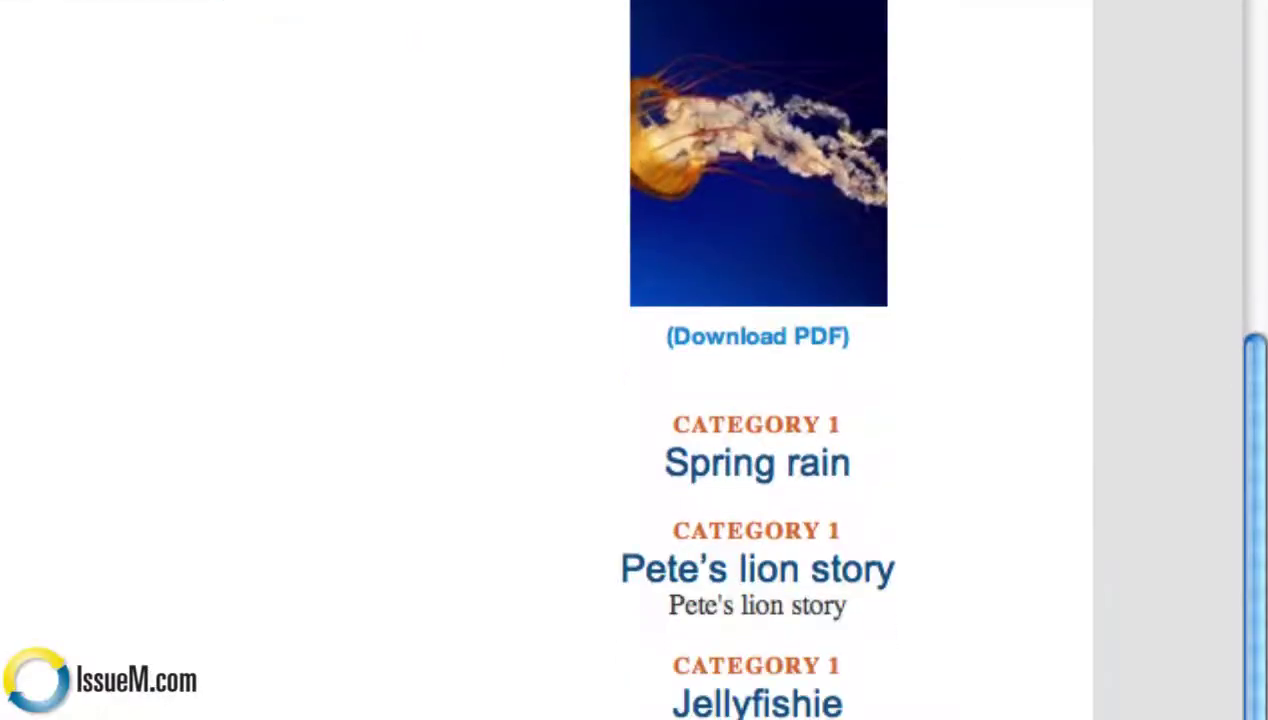
scroll(634, 360, "down", 18)
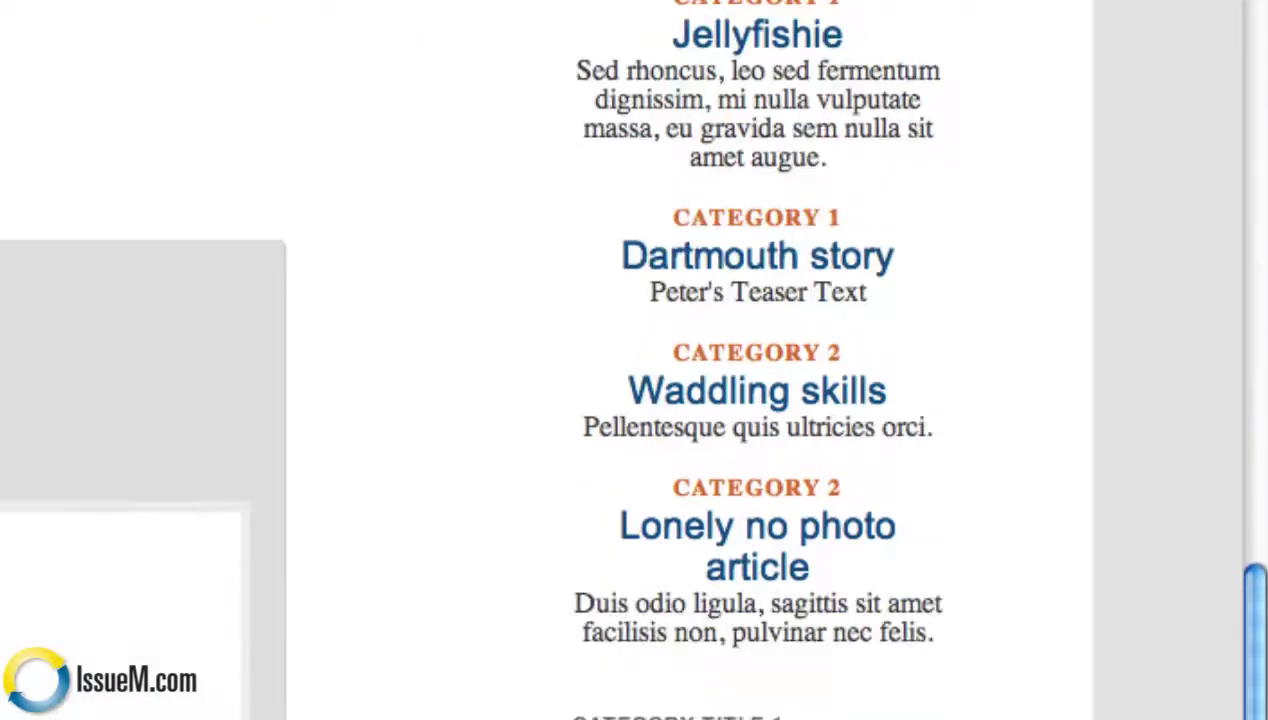
scroll(634, 360, "down", 1)
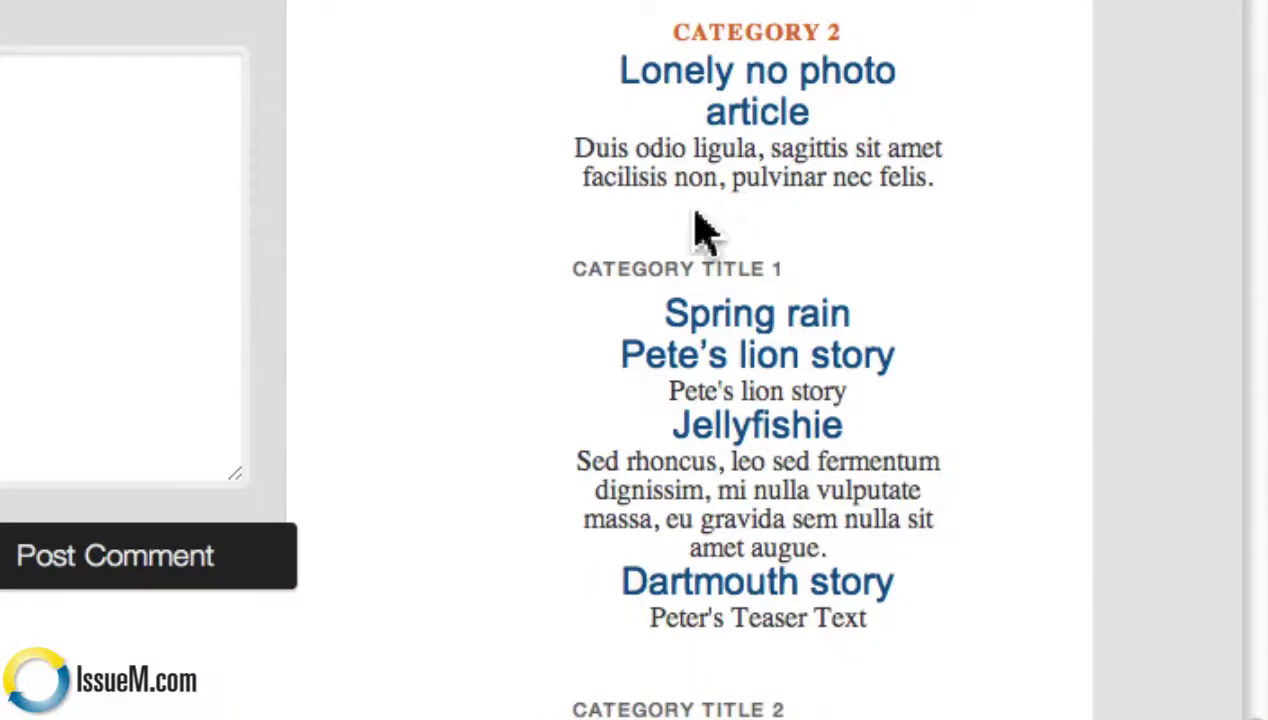
left_click_drag(574, 270, 790, 272)
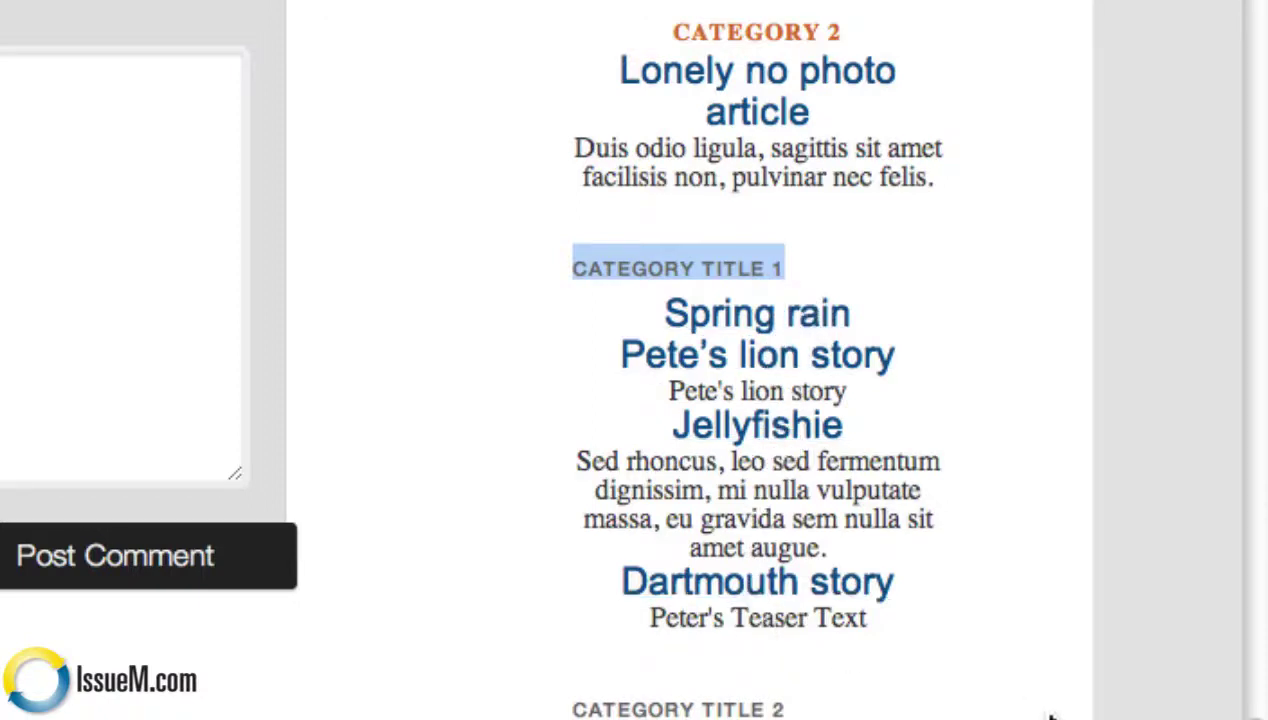
left_click_drag(568, 710, 655, 709)
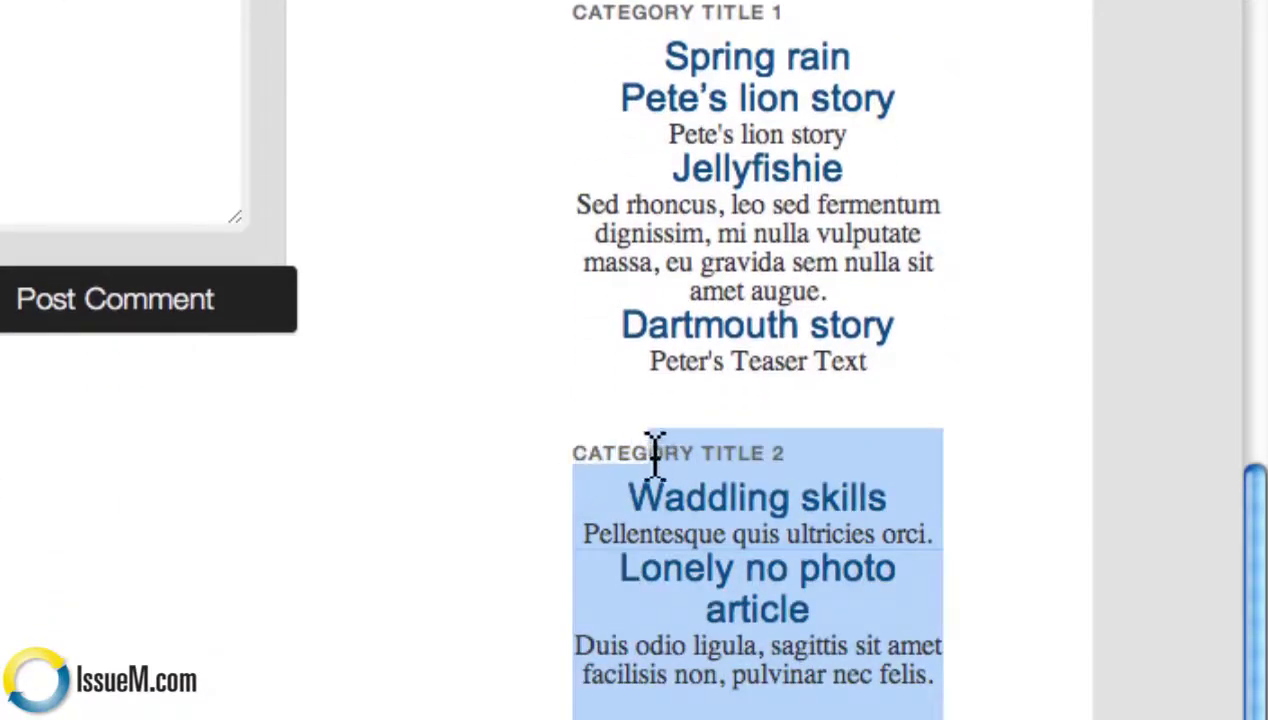
left_click(655, 452)
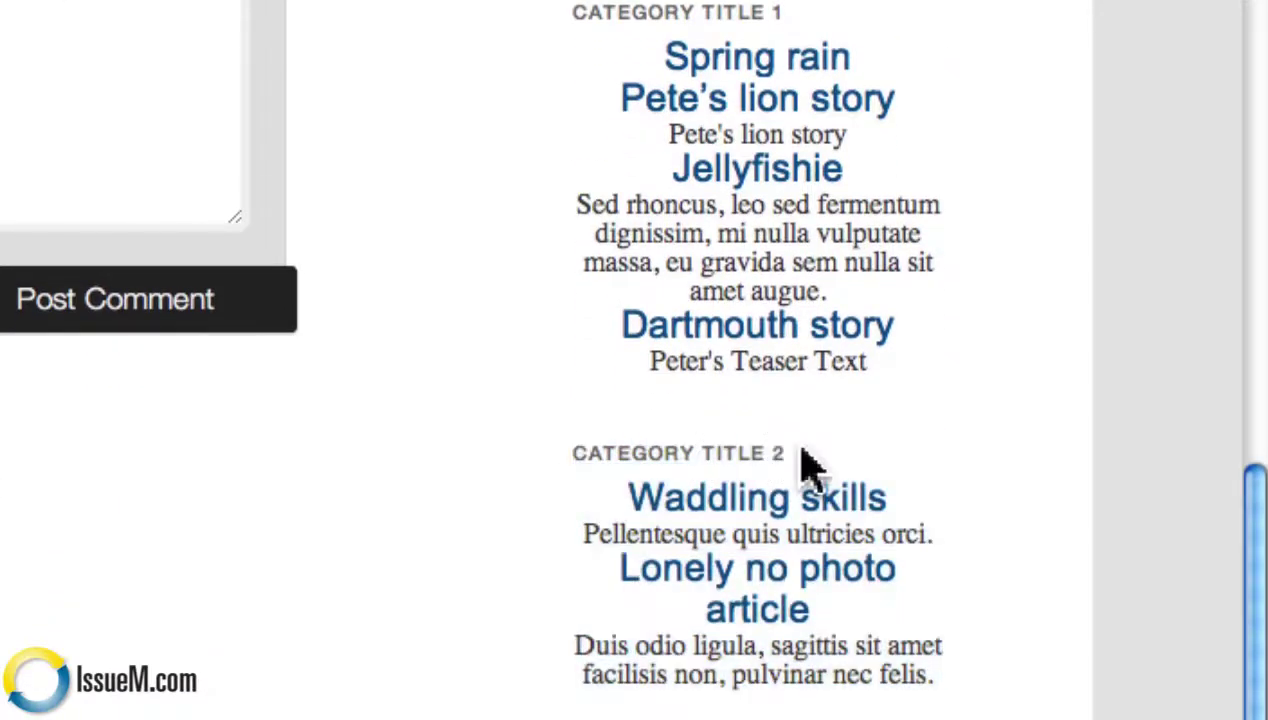
left_click_drag(807, 467, 574, 460)
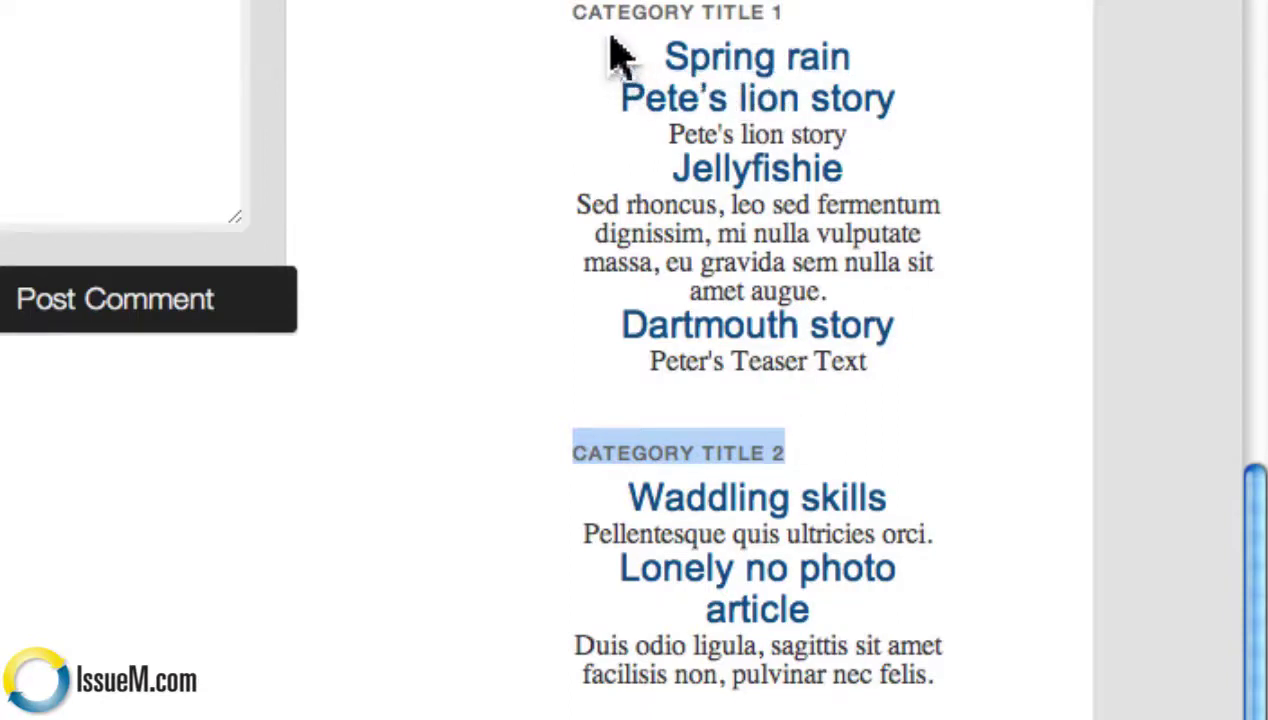
left_click_drag(574, 14, 807, 14)
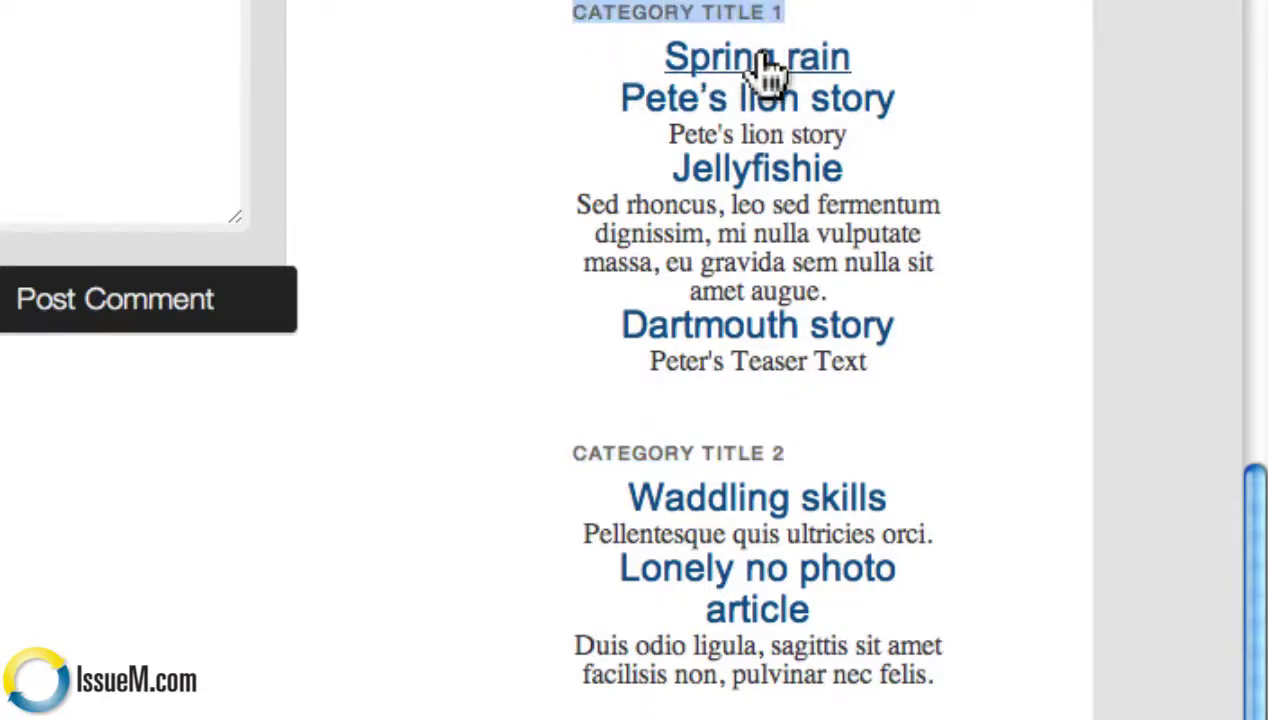
left_click(987, 392)
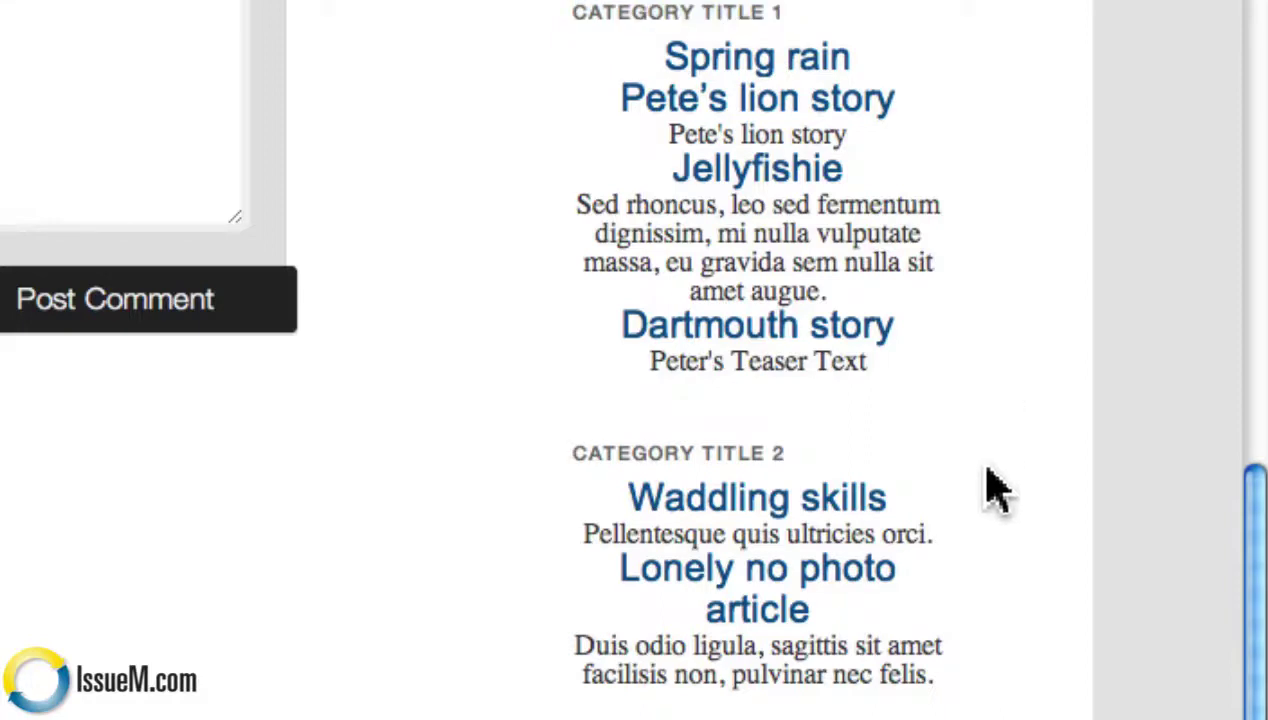
left_click_drag(575, 453, 785, 460)
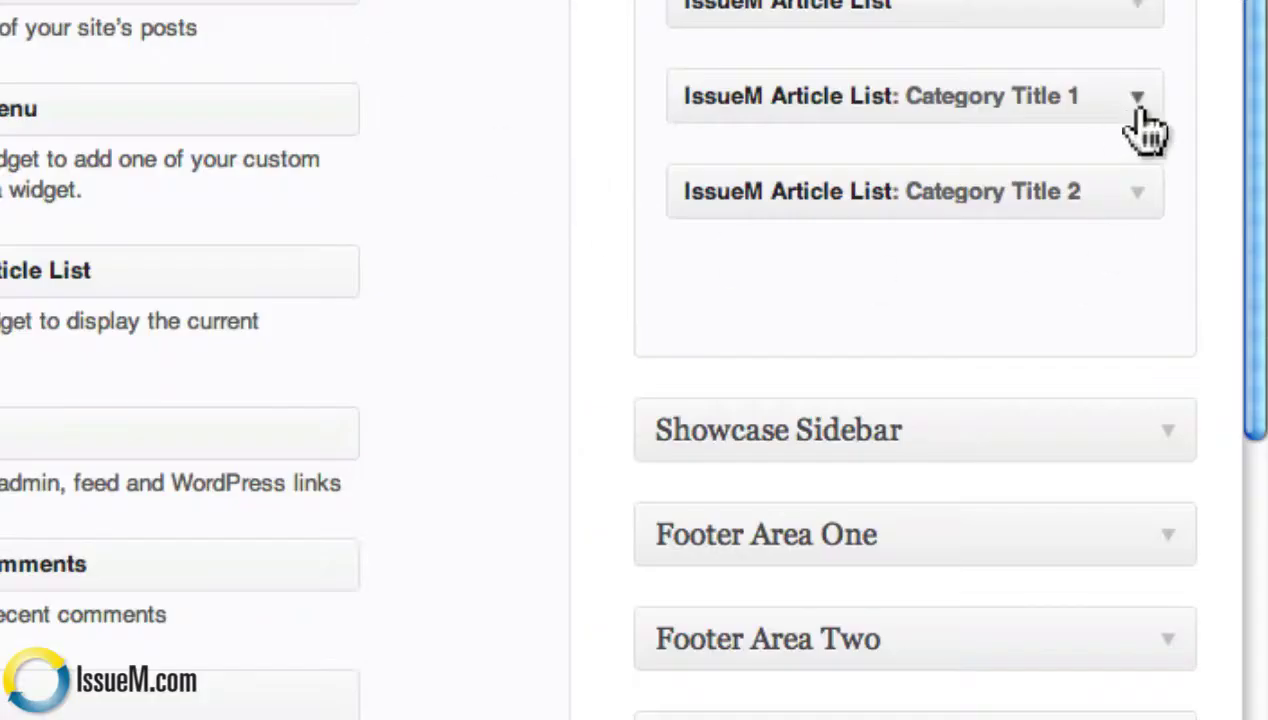
Review the Category Title 1 article list widget's title, number of articles, displayed category and Article Format, and close it
left_click(1140, 104)
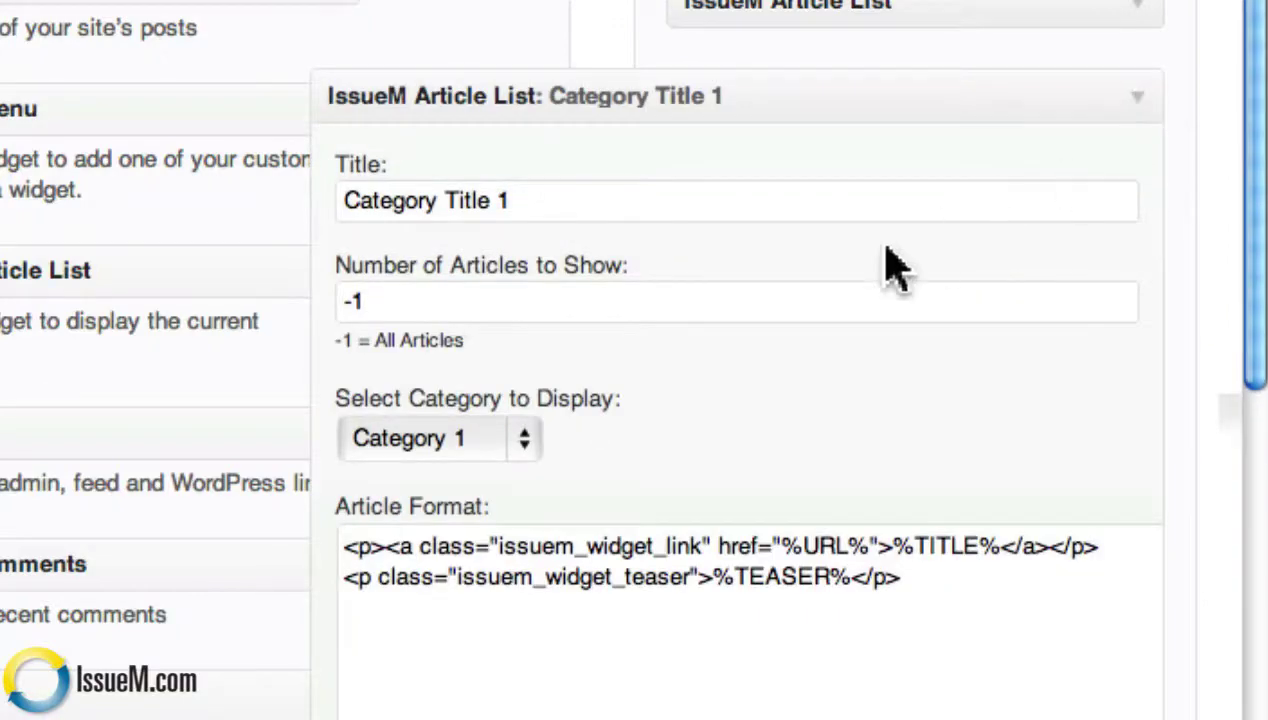
left_click(547, 207)
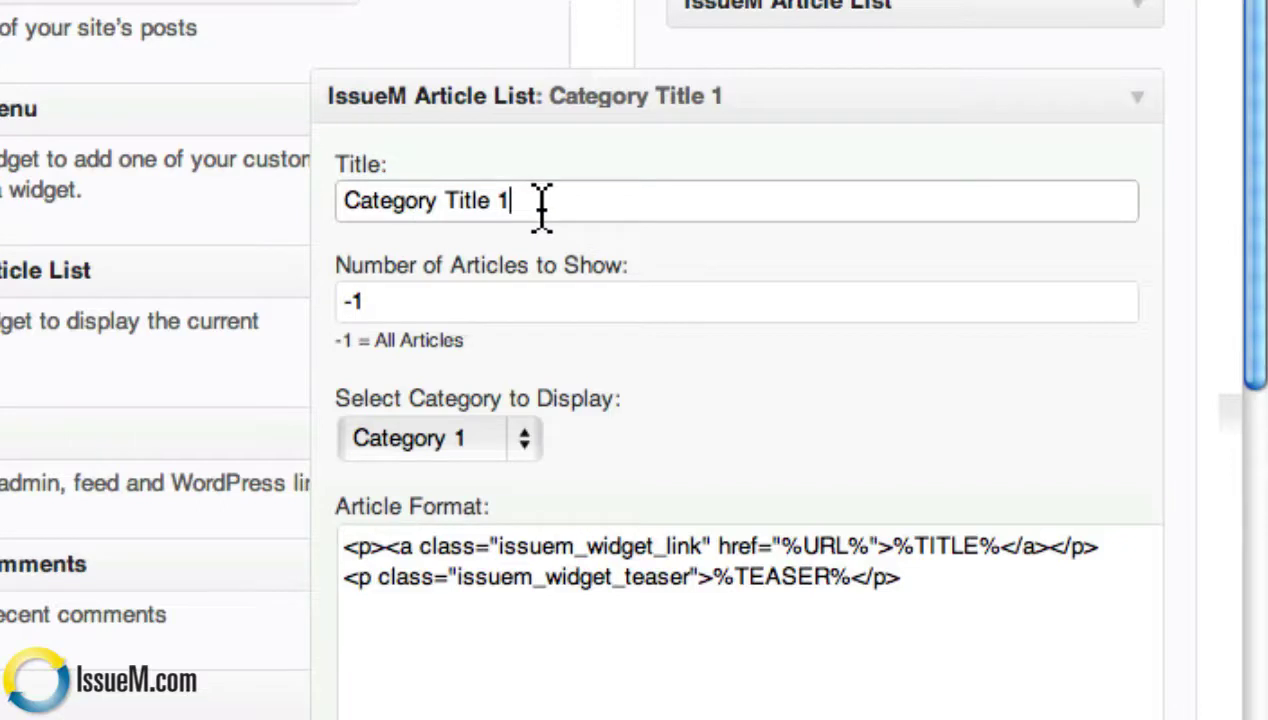
key("Tab")
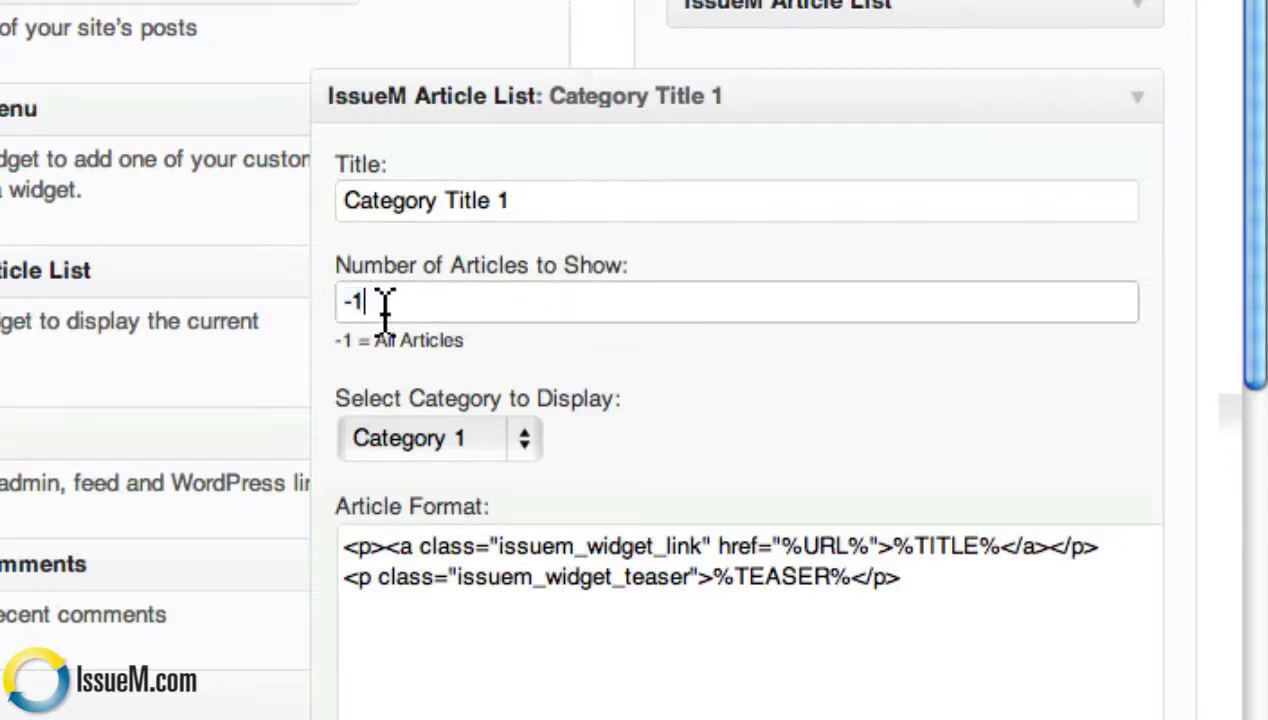
left_click(528, 448)
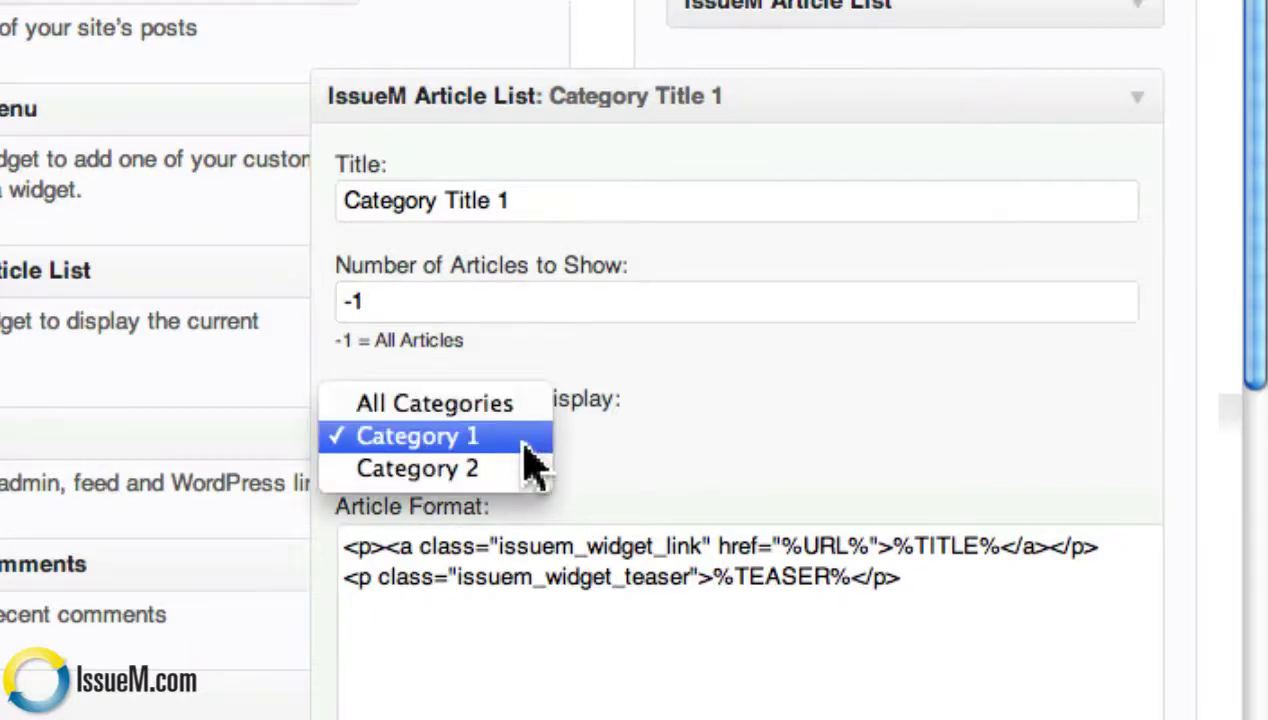
left_click(532, 460)
left_click(590, 546)
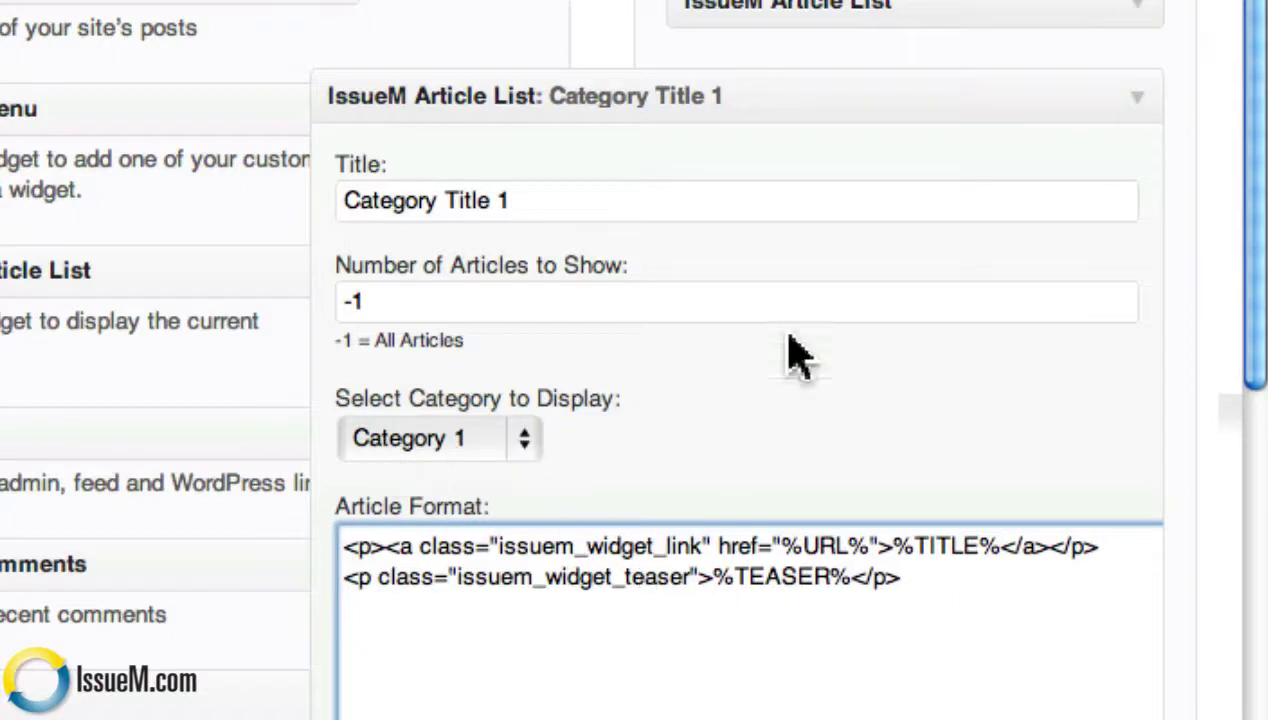
left_click(1136, 100)
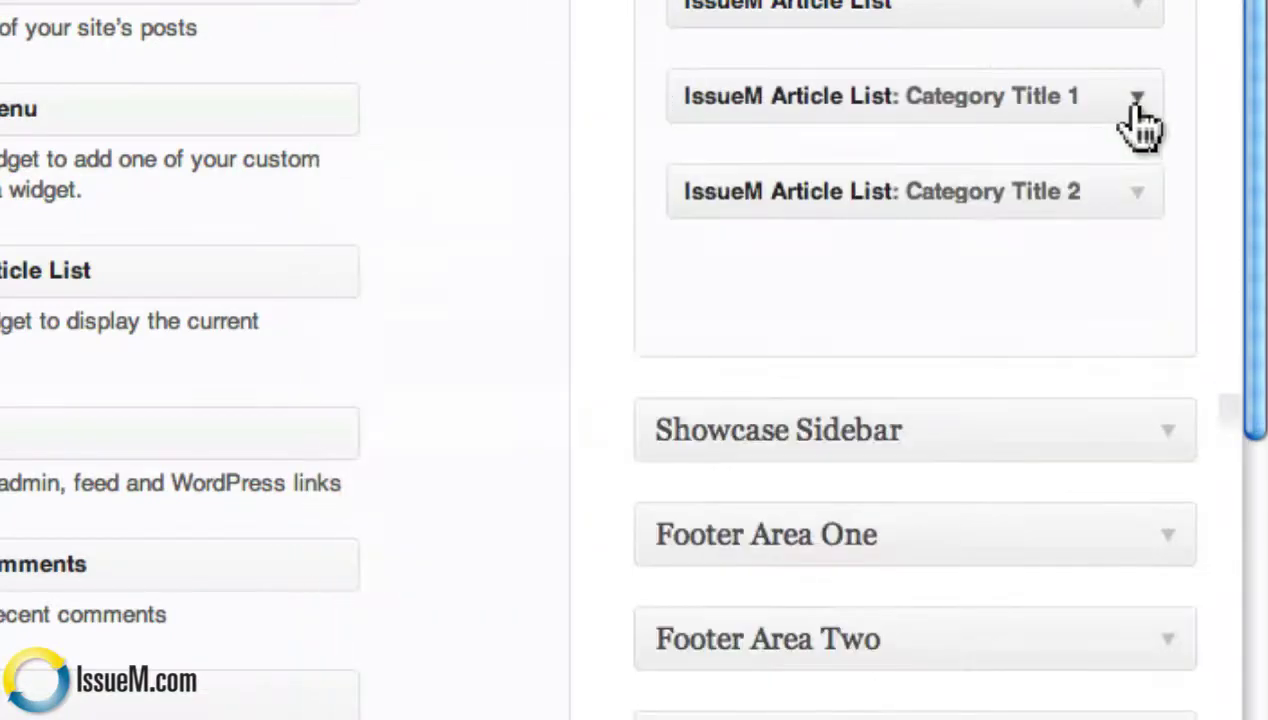
Open the Category Title 2 article list widget and review its title, number of articles and displayed category, keeping Category 2
left_click(1135, 193)
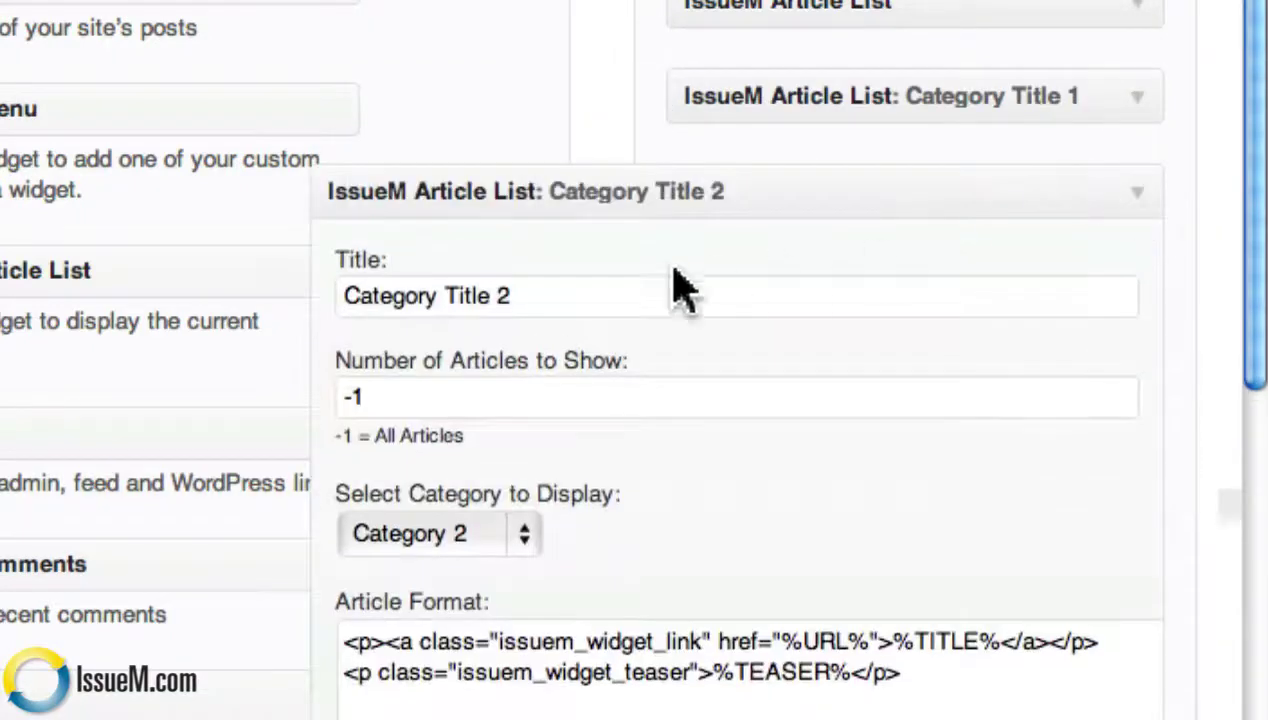
left_click(535, 292)
left_click_drag(535, 292, 336, 287)
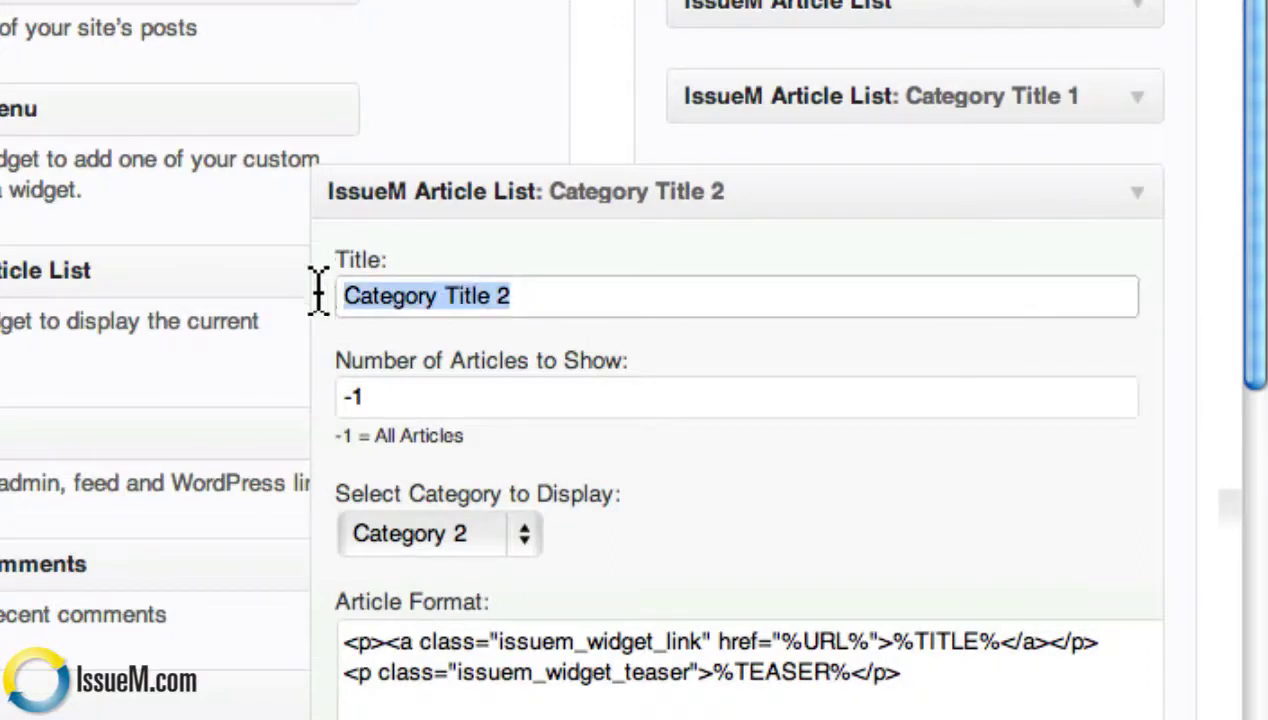
left_click_drag(393, 395, 311, 397)
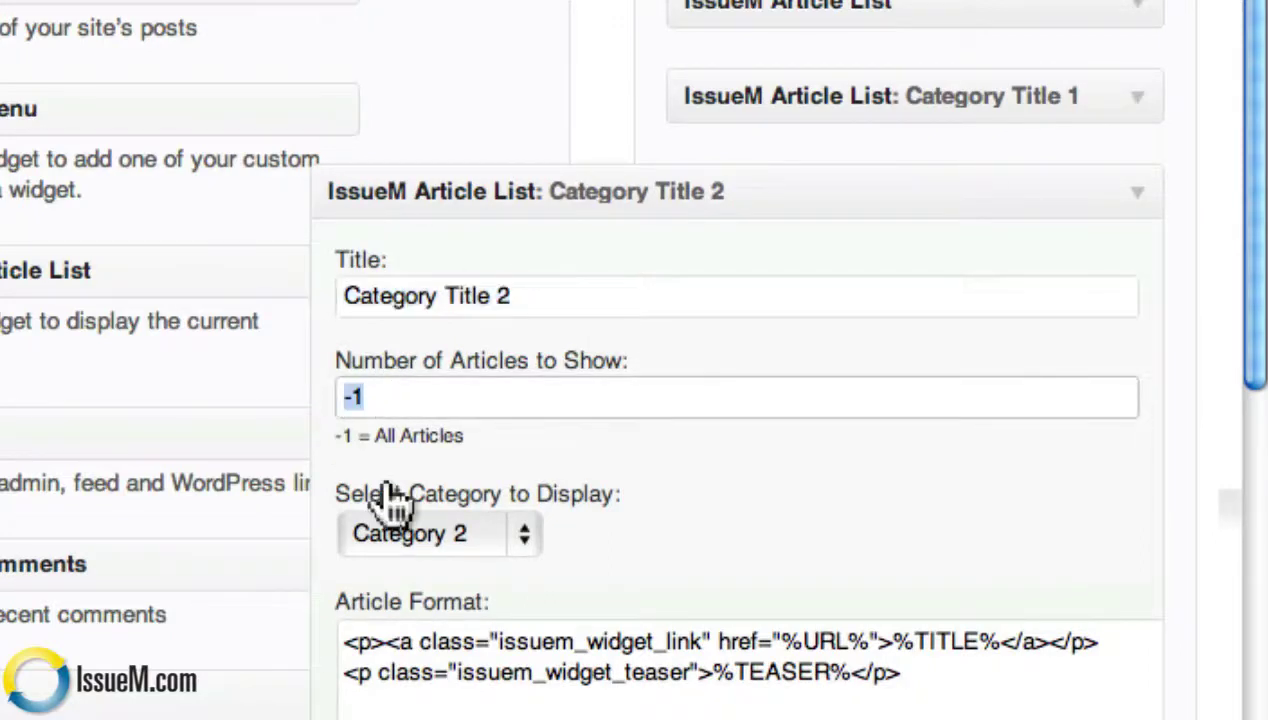
left_click(525, 533)
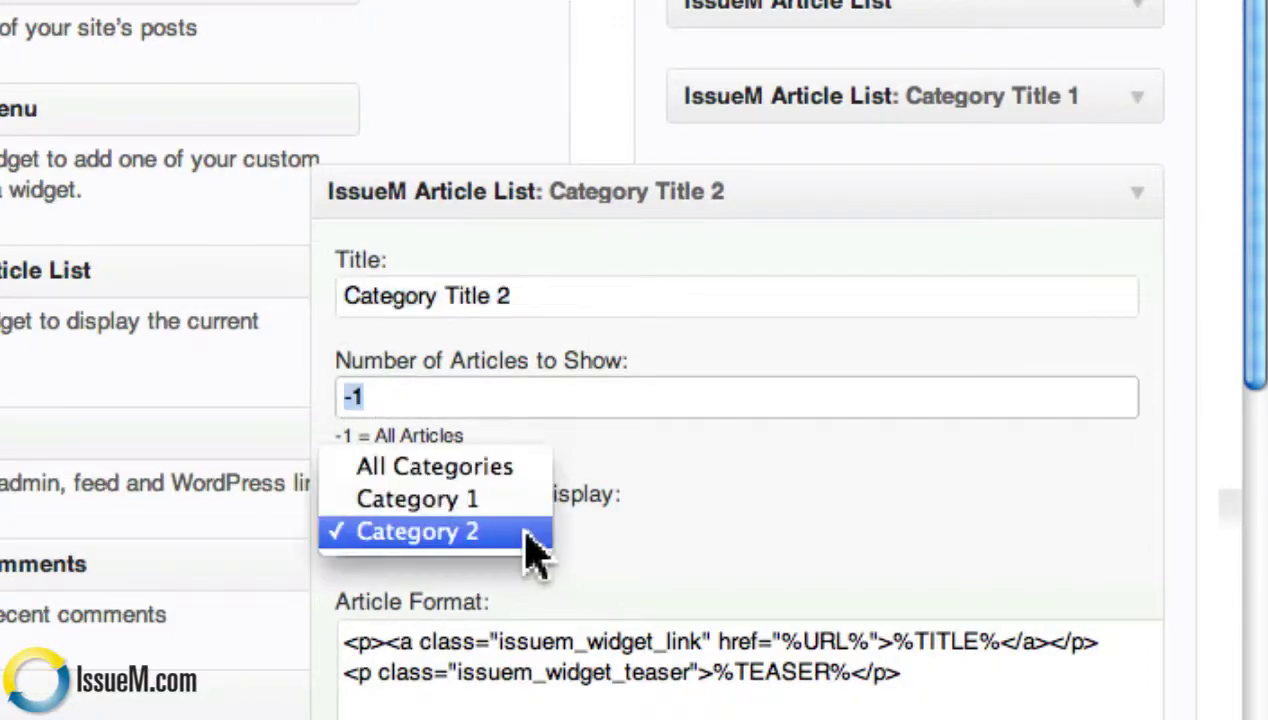
left_click(465, 535)
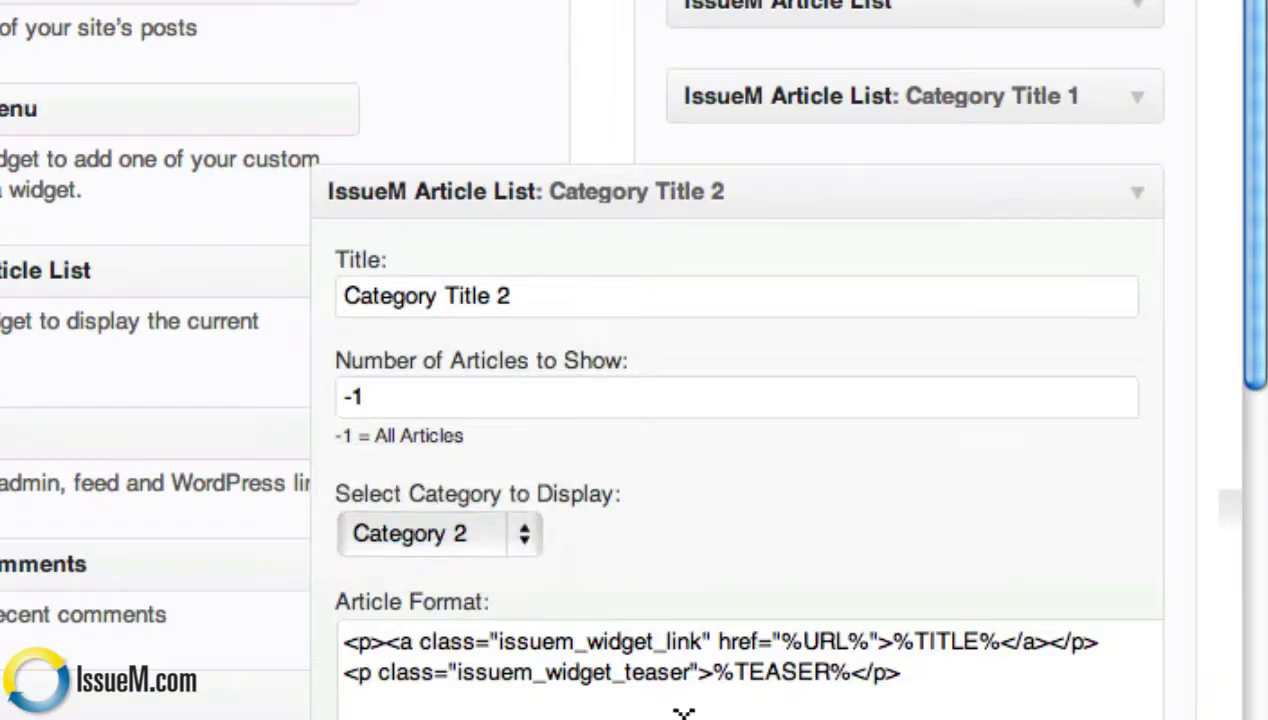